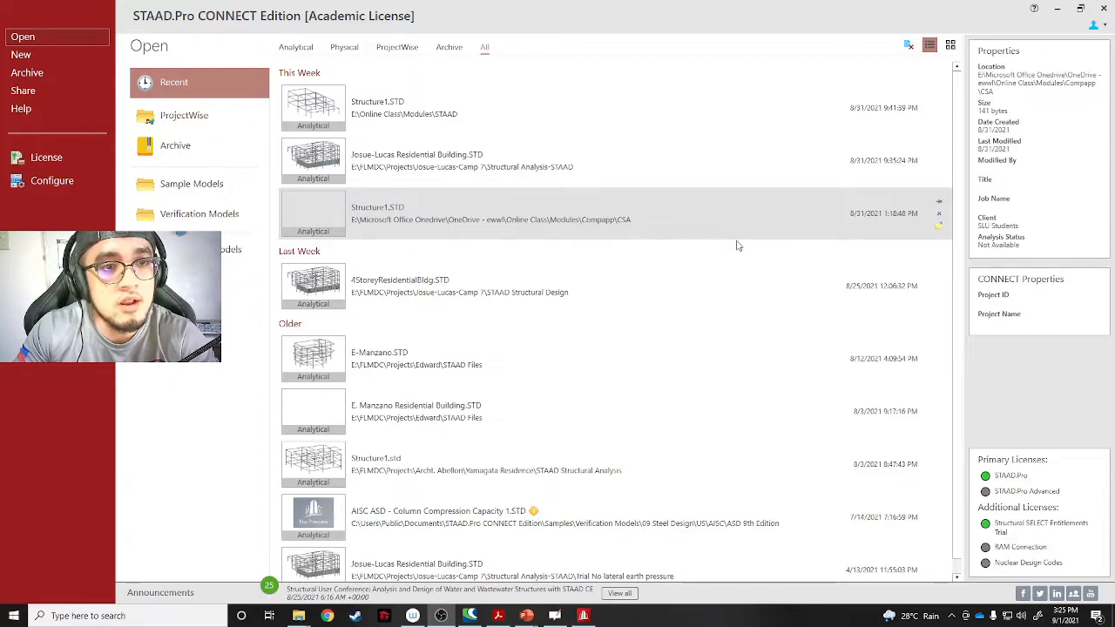
Set up a new Analytical model with the file name SLU Modeling Tutorial and Metric units.
click(26, 58)
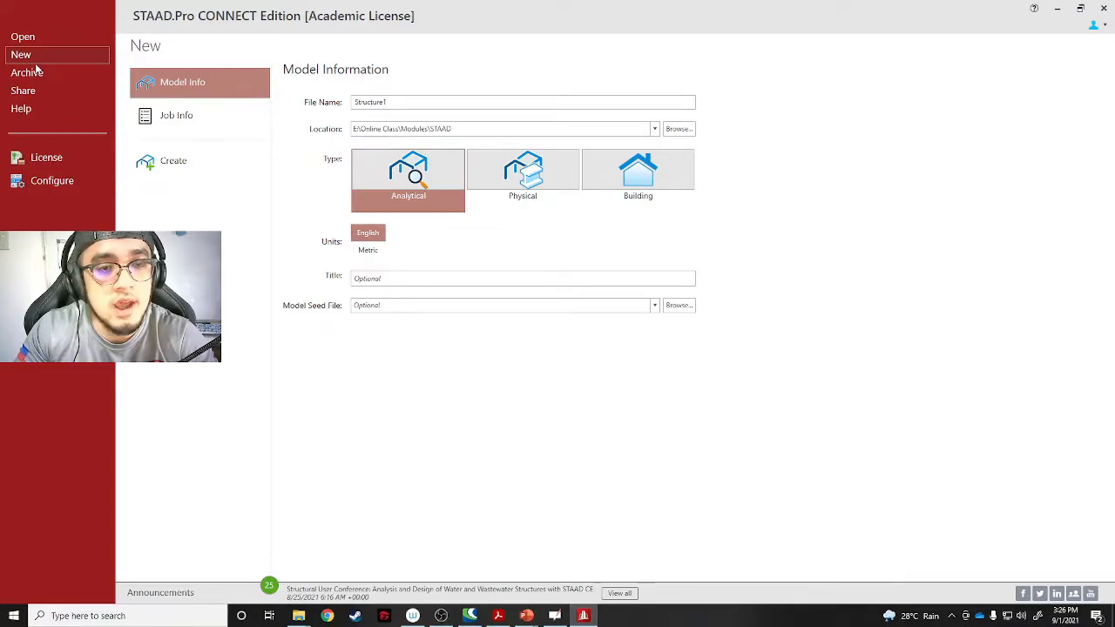
click(395, 103)
double_click(395, 102)
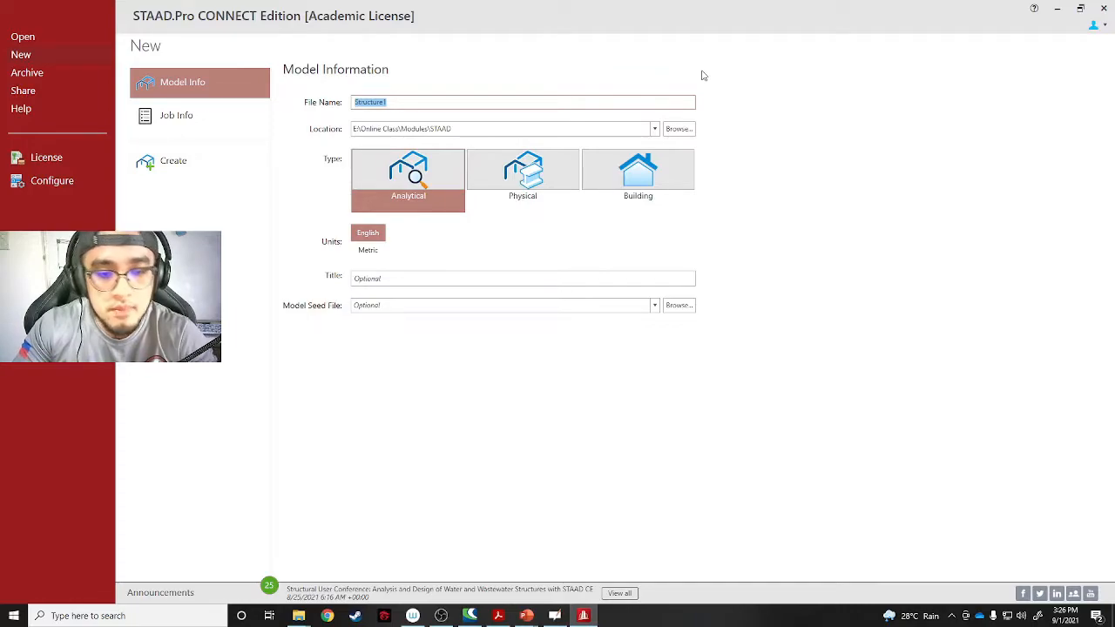
text(SLU Modeling Tutorial)
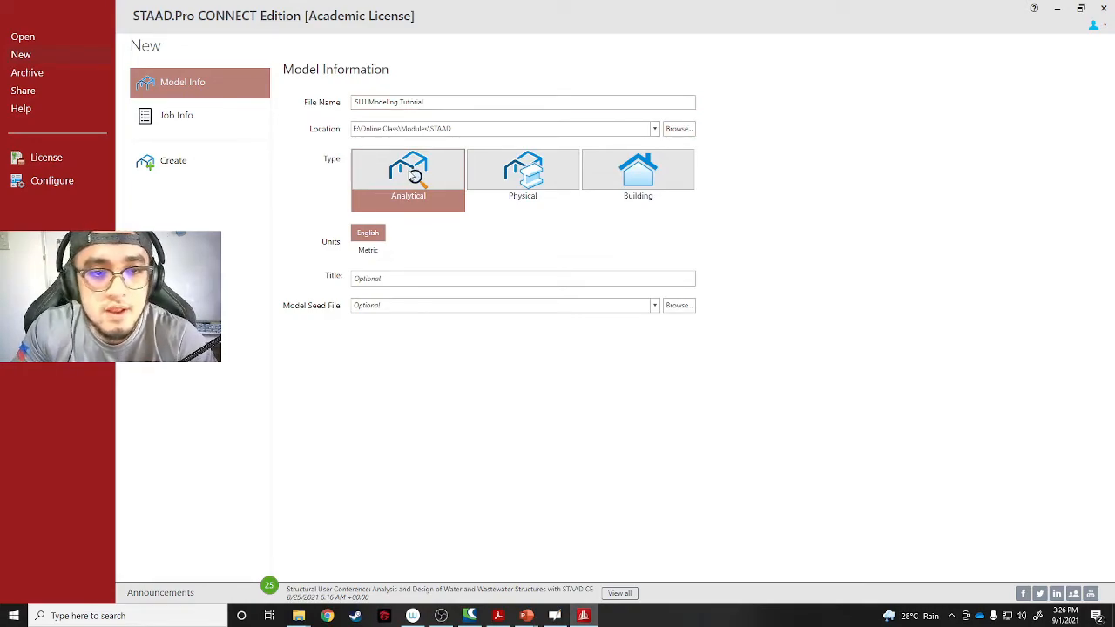
click(373, 250)
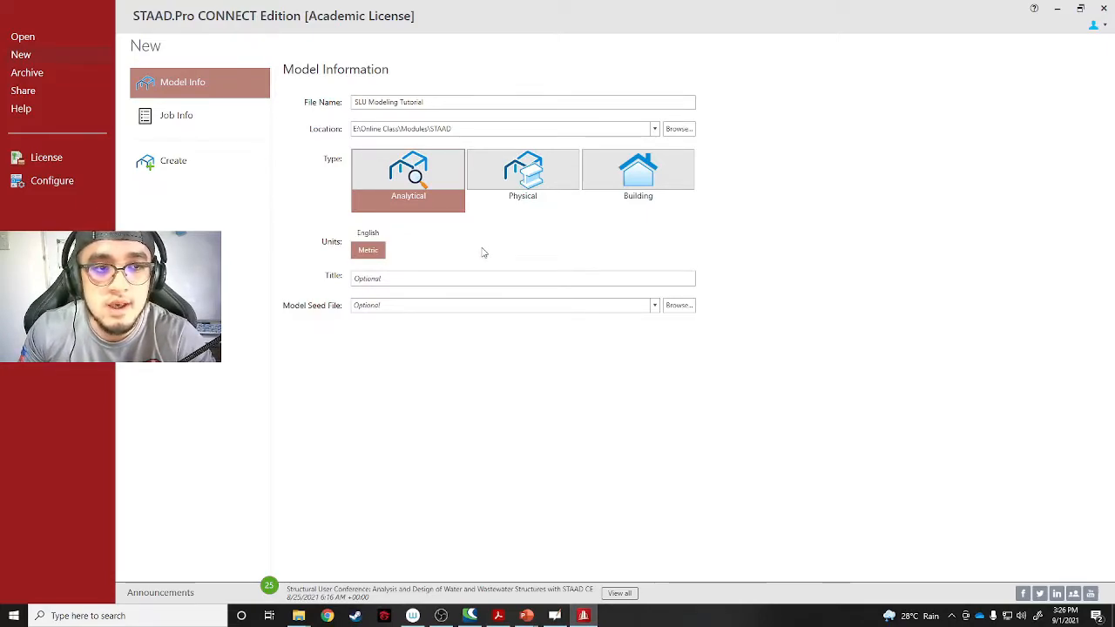
click(397, 280)
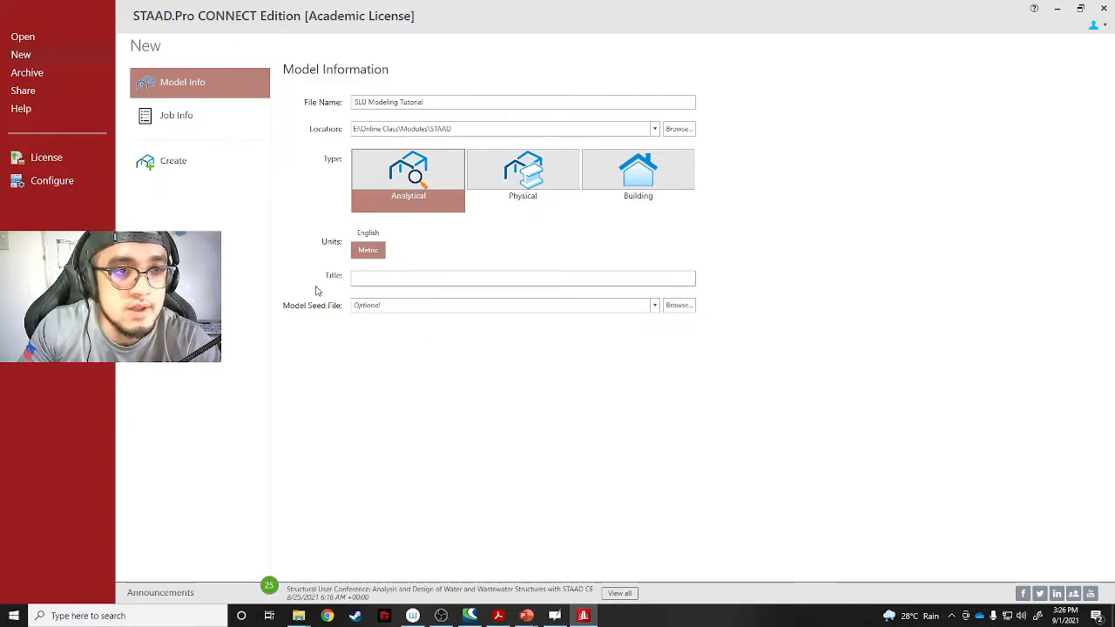
Enter SLU Modelling Tutorial as the job name in the new model's job information.
click(222, 124)
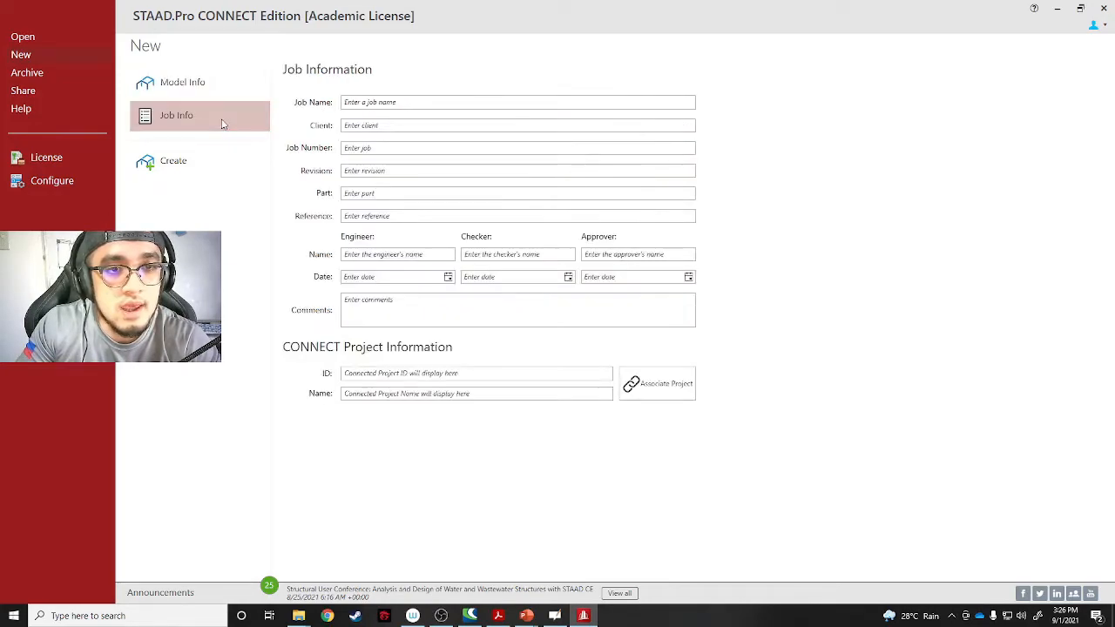
click(427, 103)
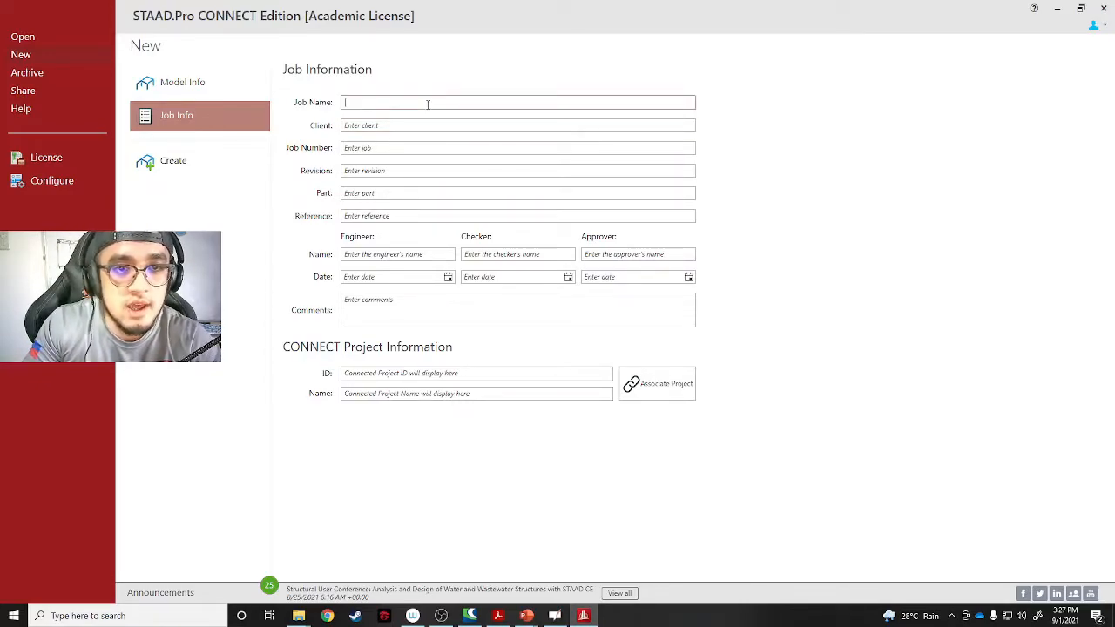
text(SLU)
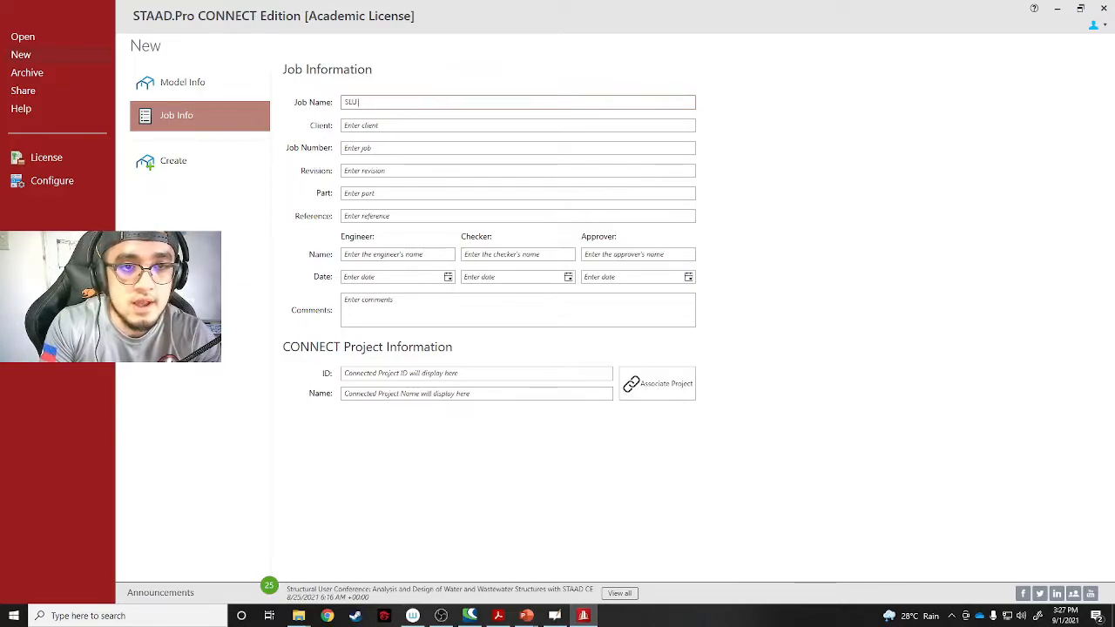
text( Modelling TUto)
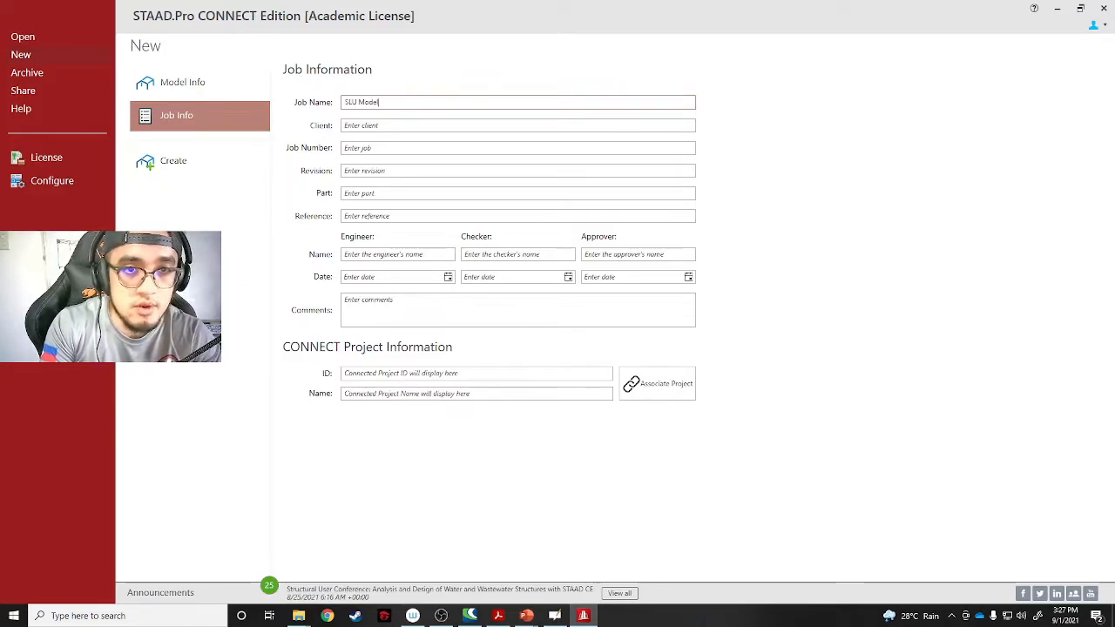
key(BackSpace)
key(BackSpace)
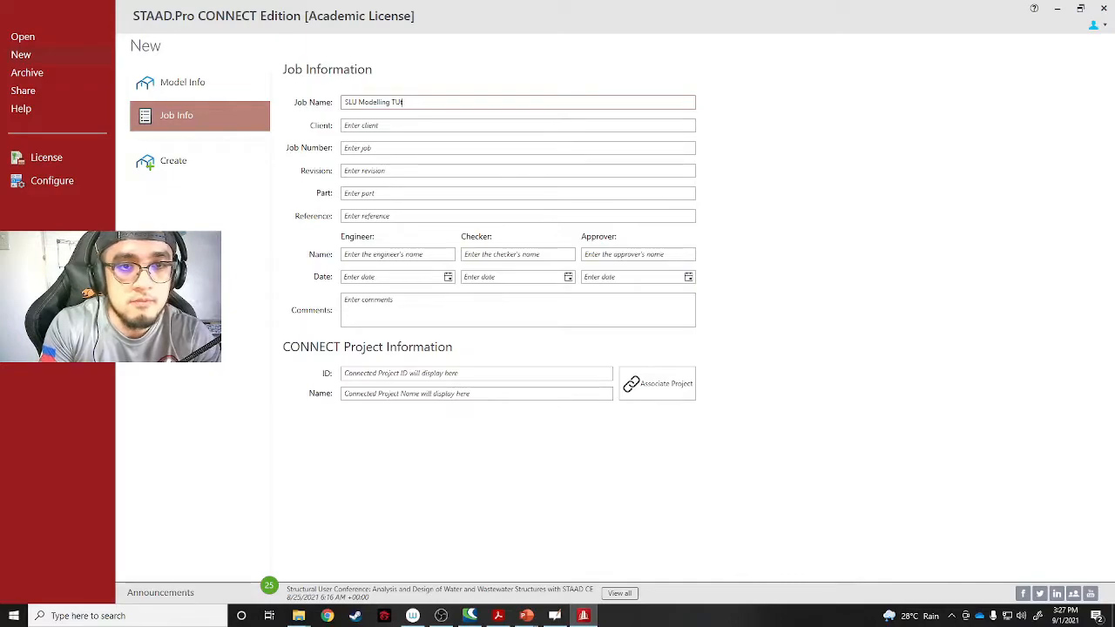
key(BackSpace)
key(BackSpace)
text(utorial)
key(Tab)
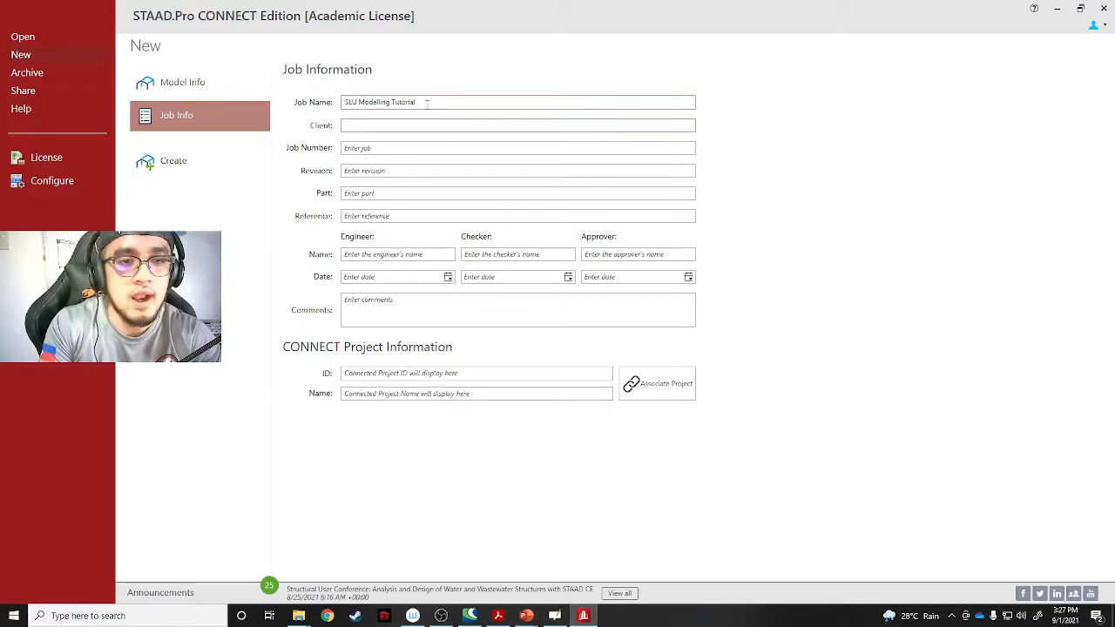
Enter SLU Students as the client and create the model.
text(SLU Students)
click(431, 145)
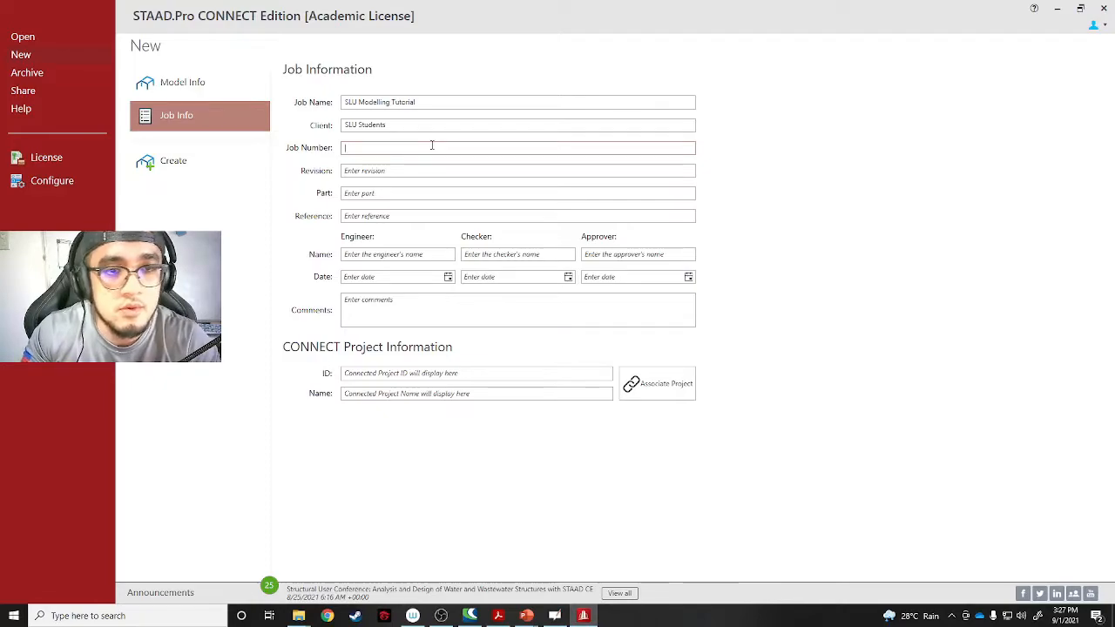
click(418, 124)
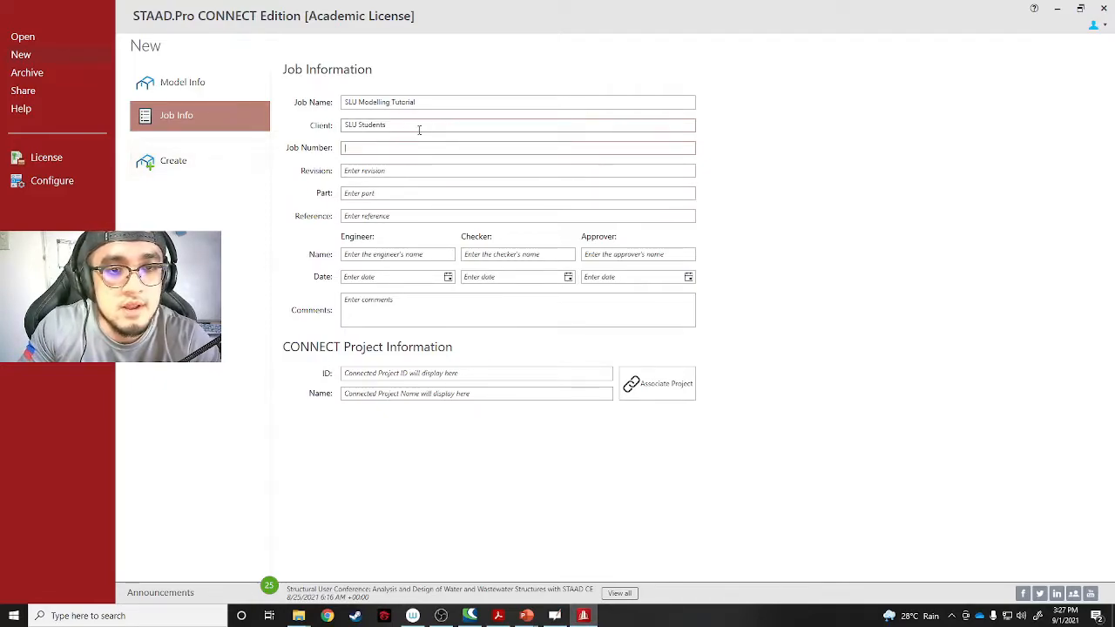
click(179, 162)
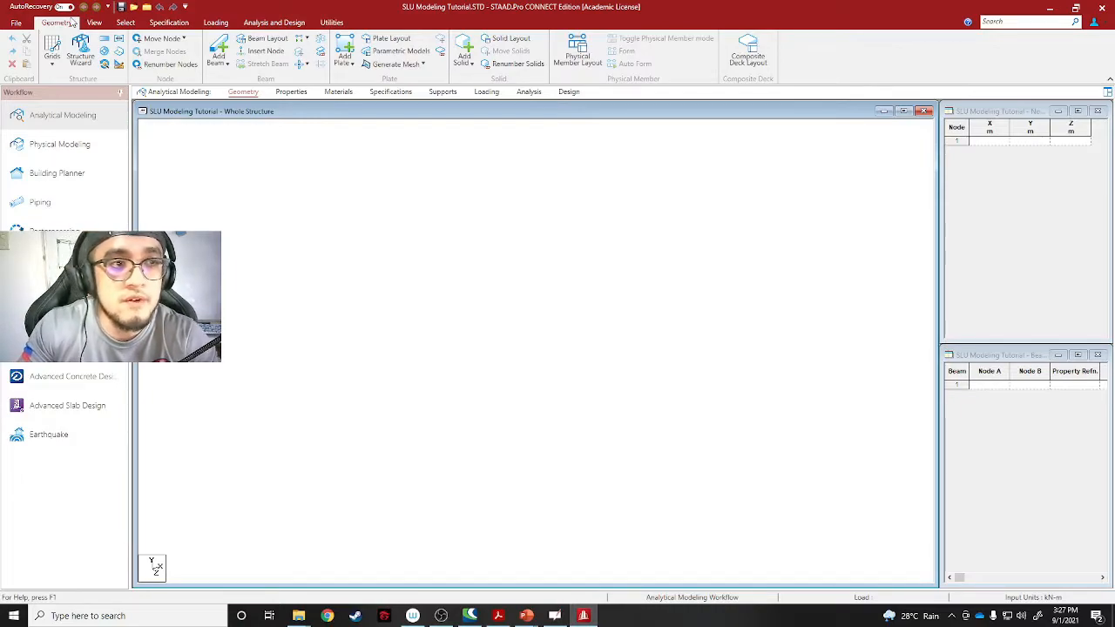
Review the model's job and file information and the available import and export formats.
click(16, 24)
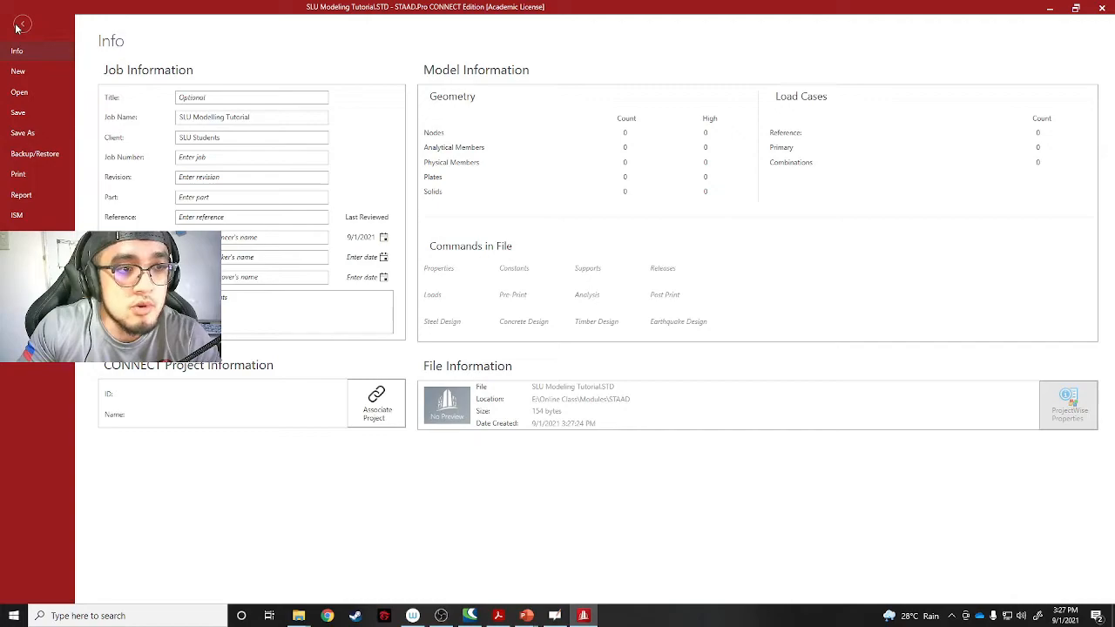
click(23, 25)
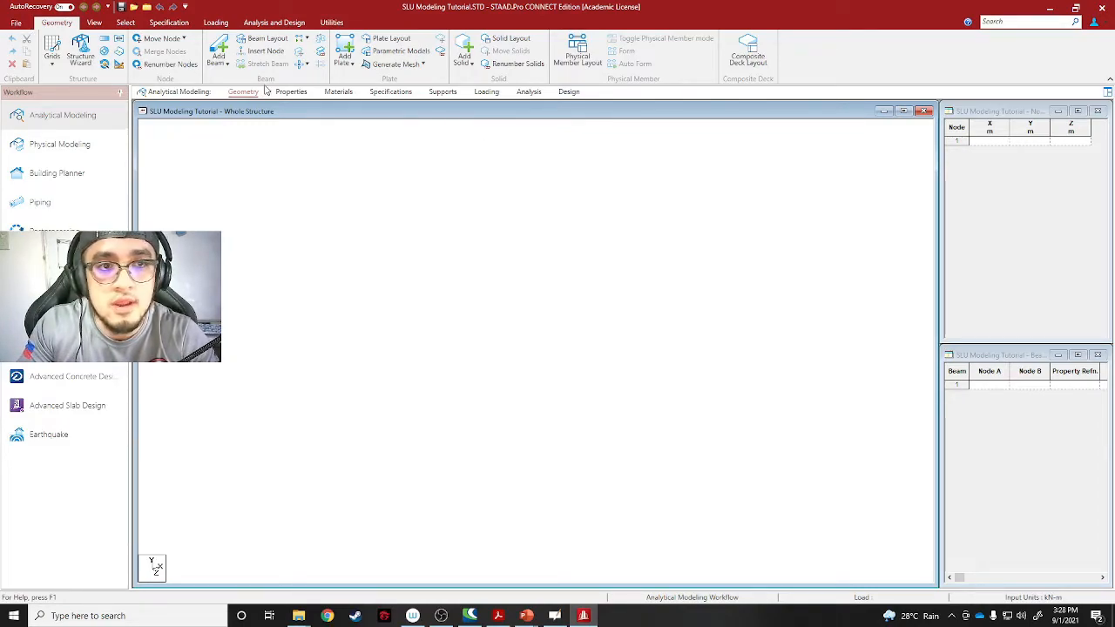
click(17, 22)
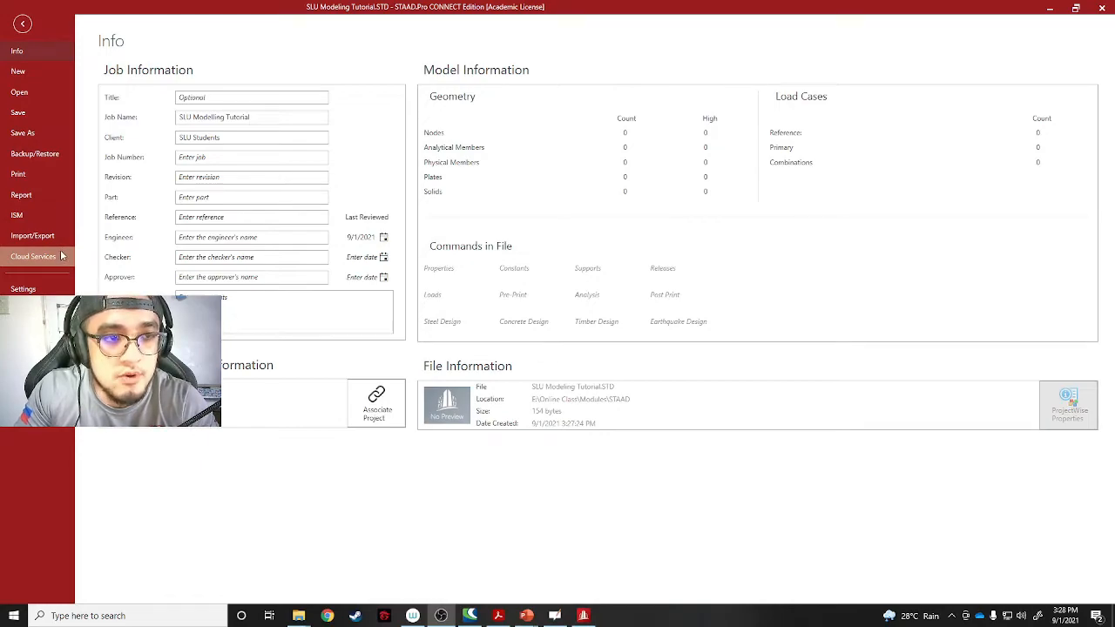
click(36, 239)
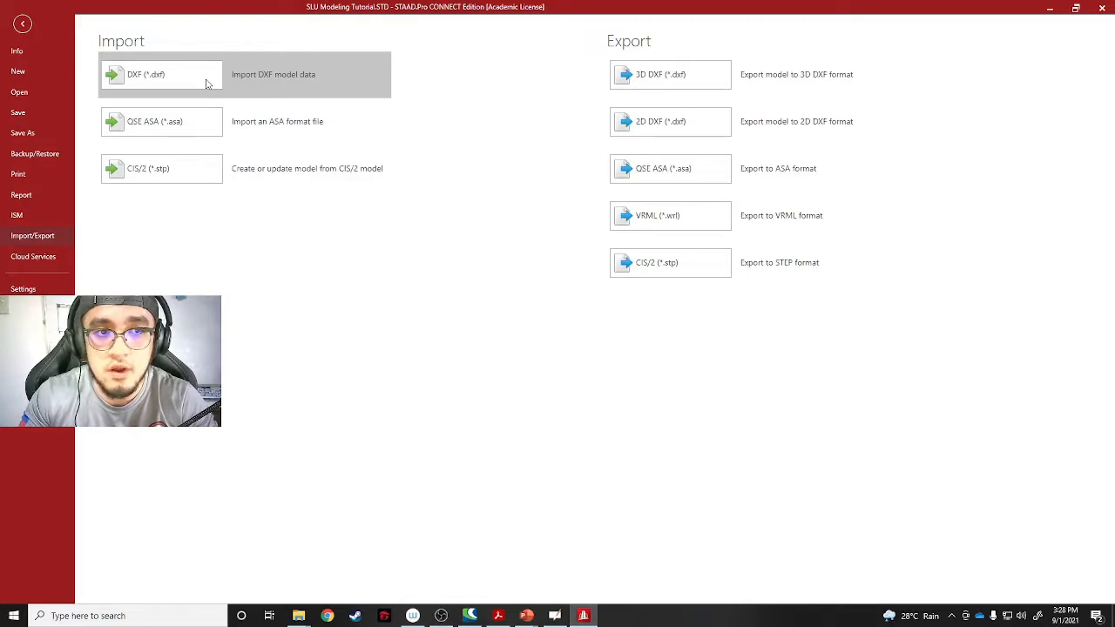
click(24, 25)
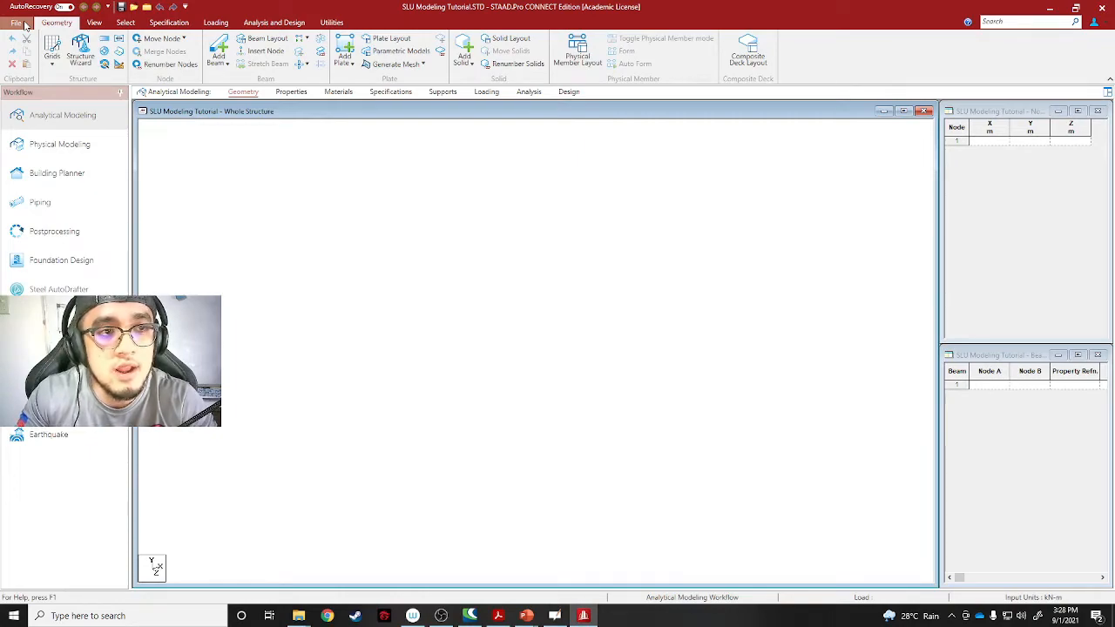
Generate a Pratt Truss prototype in the Structure Wizard with 4 bays along its width.
click(80, 51)
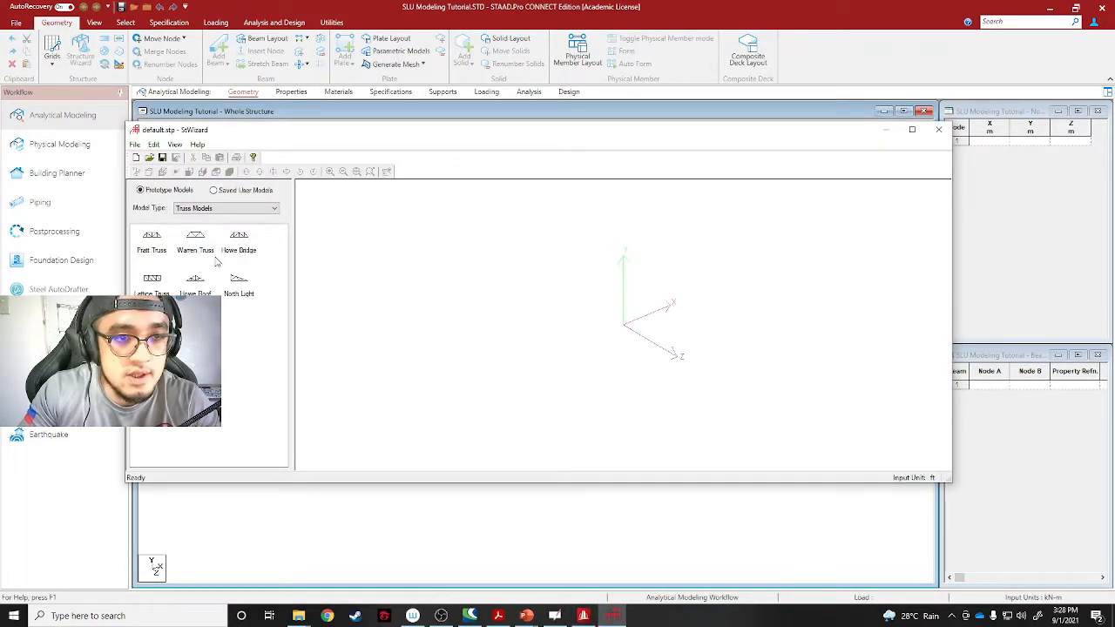
click(163, 247)
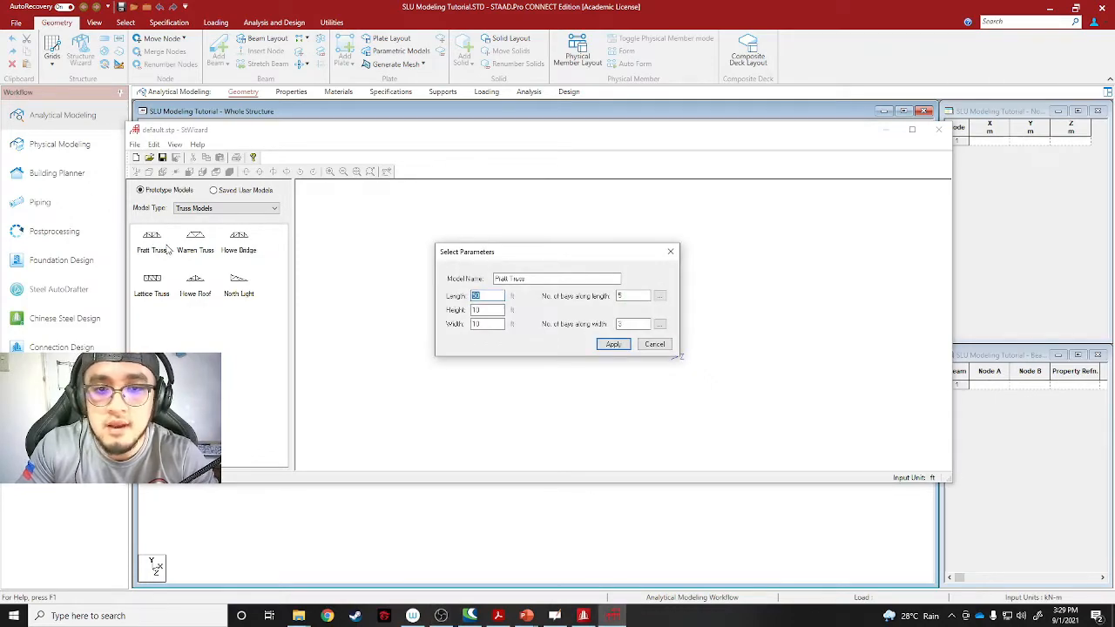
drag(493, 253, 508, 233)
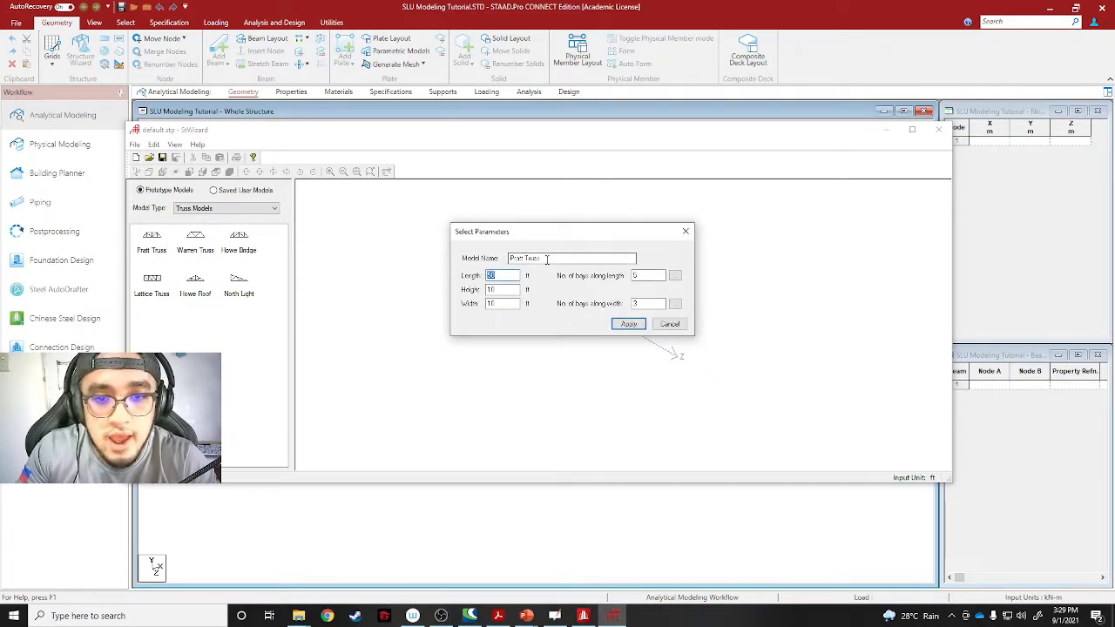
double_click(505, 275)
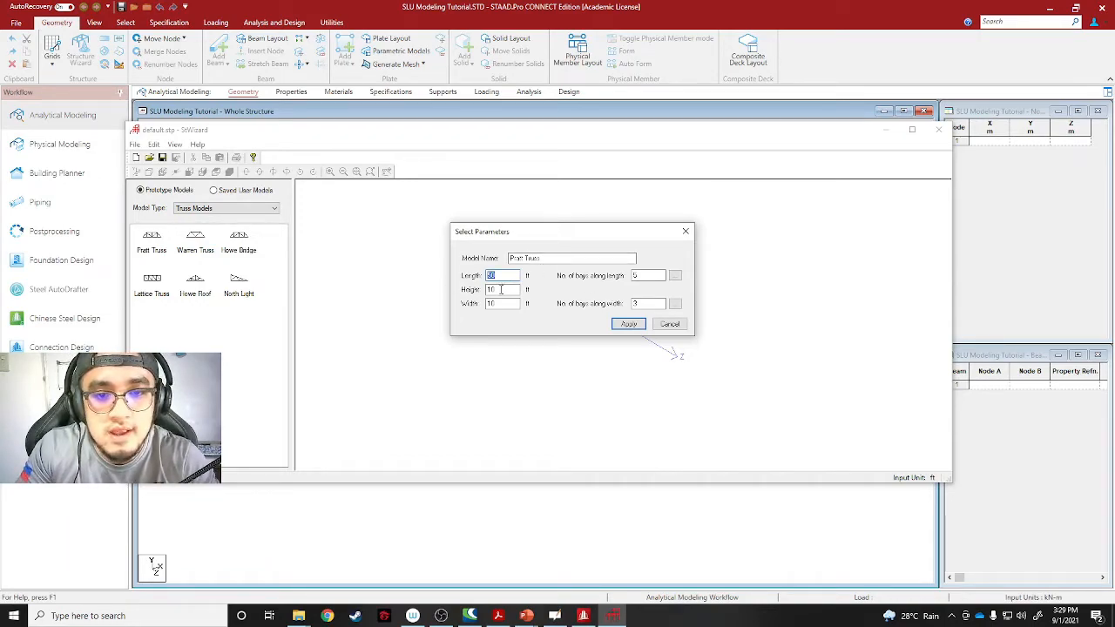
key(Tab)
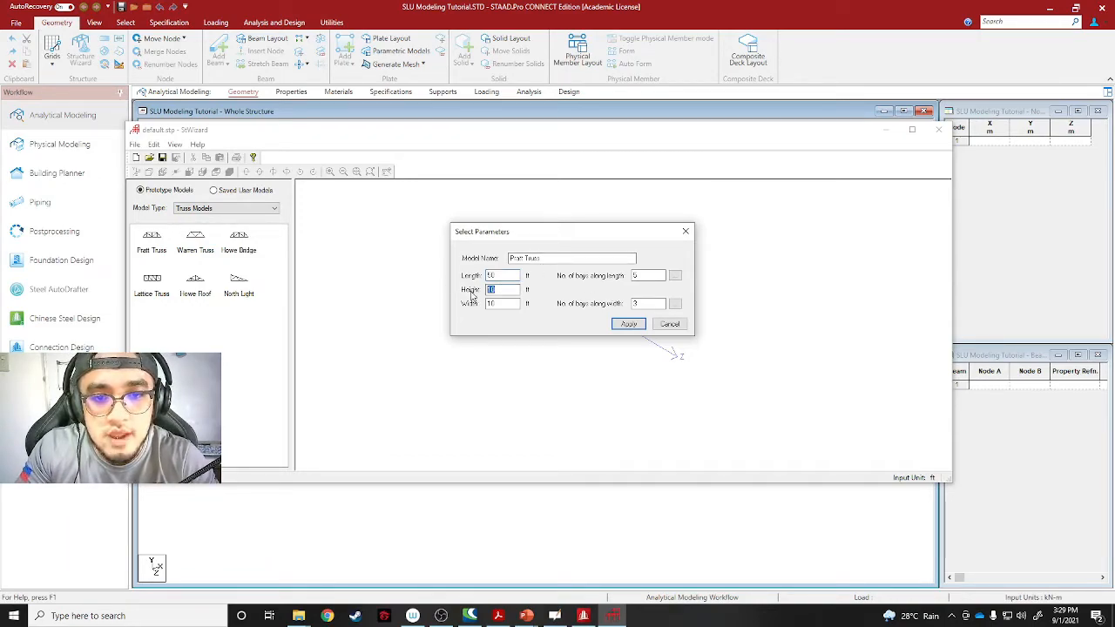
double_click(649, 303)
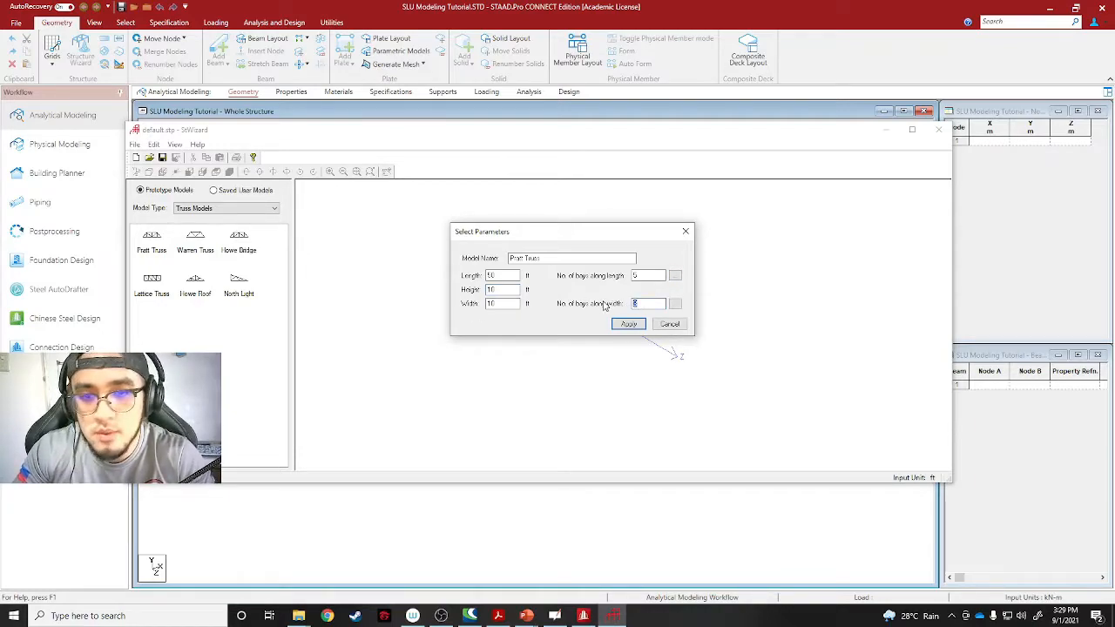
text(4)
click(629, 325)
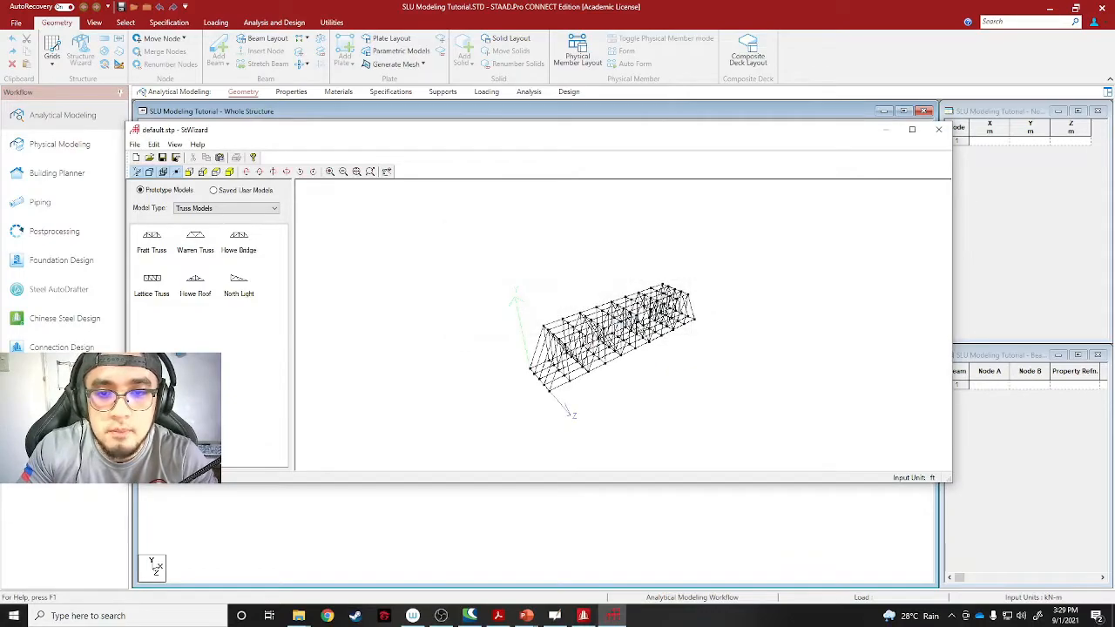
drag(629, 324, 652, 317)
scroll(645, 361, up, 9)
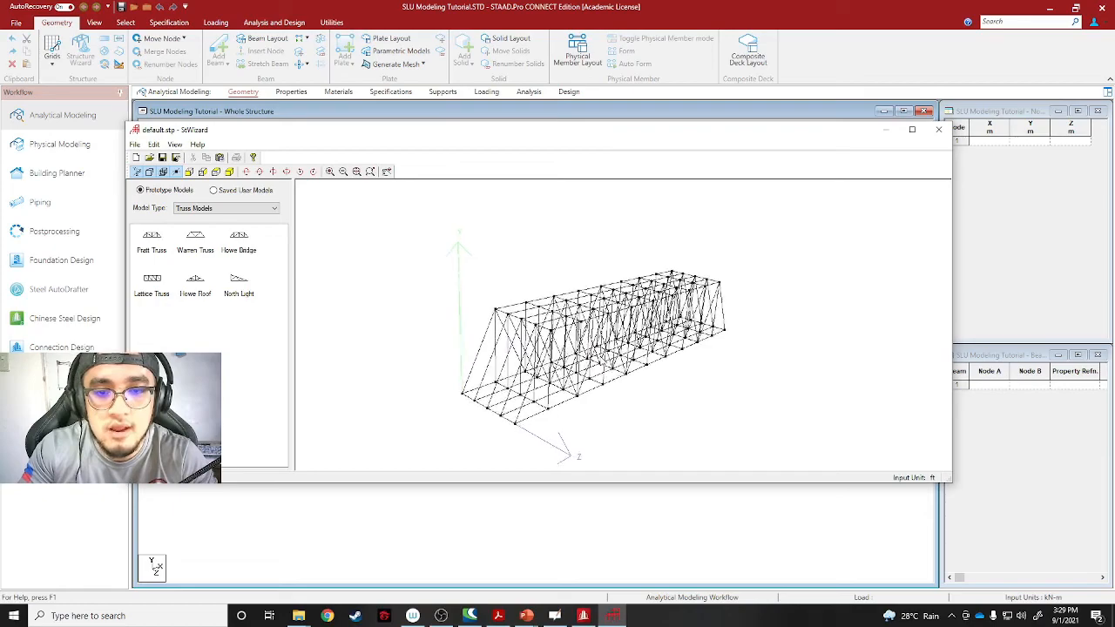
Transfer the Pratt truss prototype into the model with X, Y and Z offsets of 0 m.
click(939, 129)
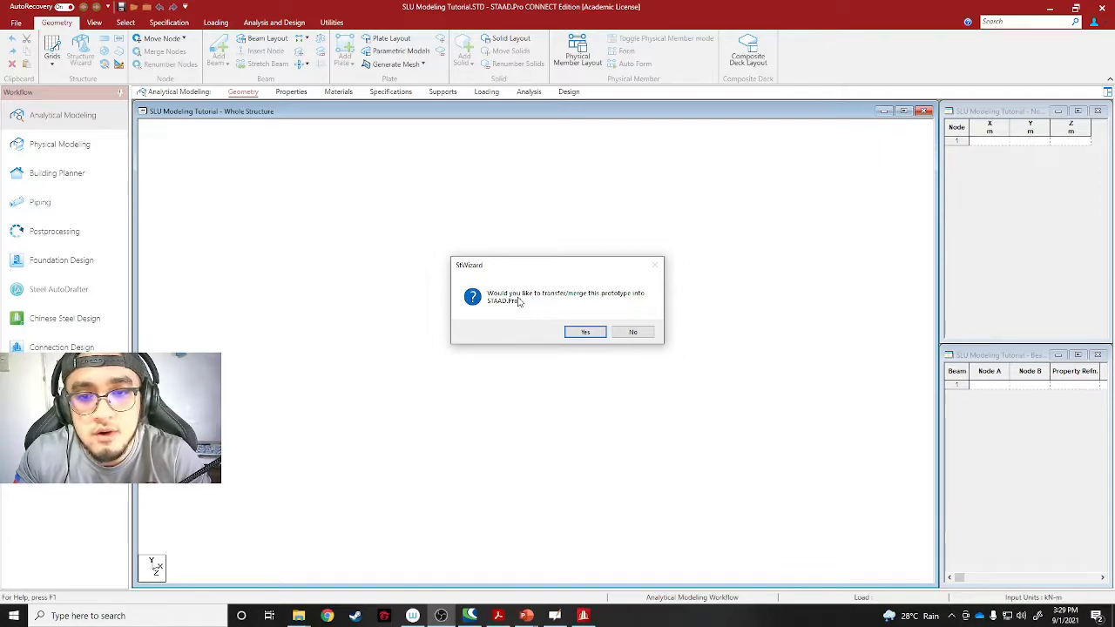
click(585, 332)
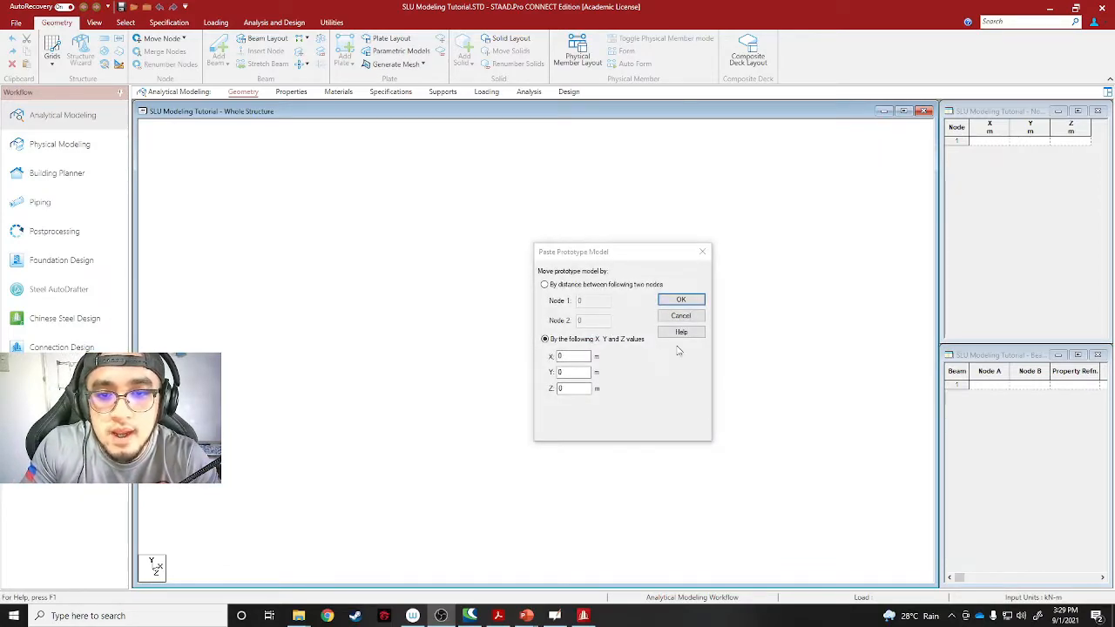
click(680, 301)
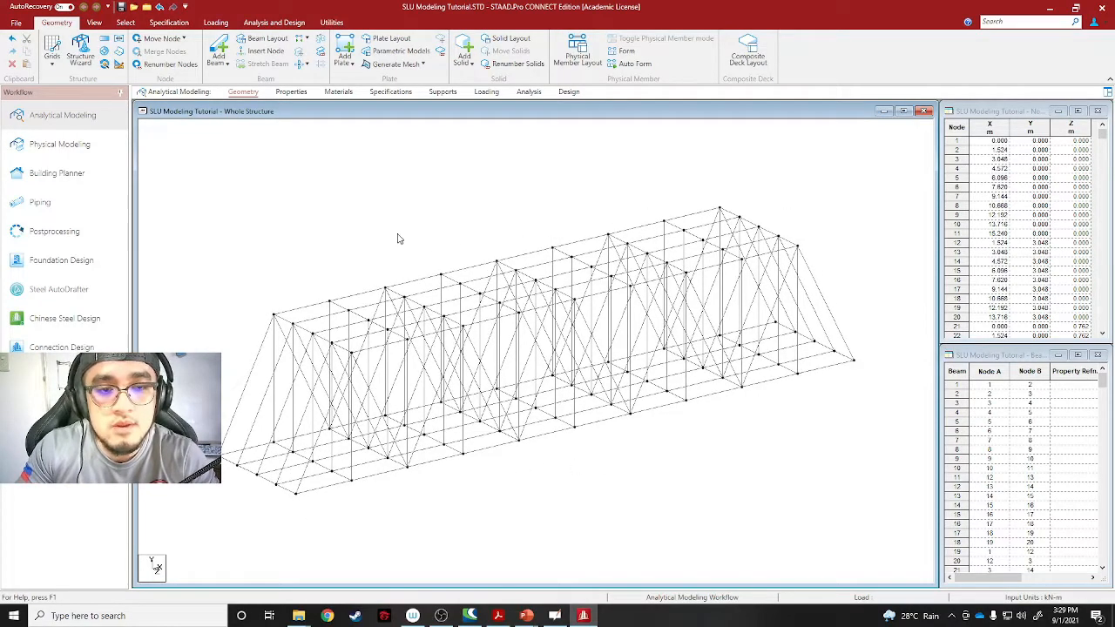
Select the whole truss structure and delete all its members and nodes from the model.
drag(194, 153, 830, 491)
click(891, 464)
drag(884, 459, 166, 212)
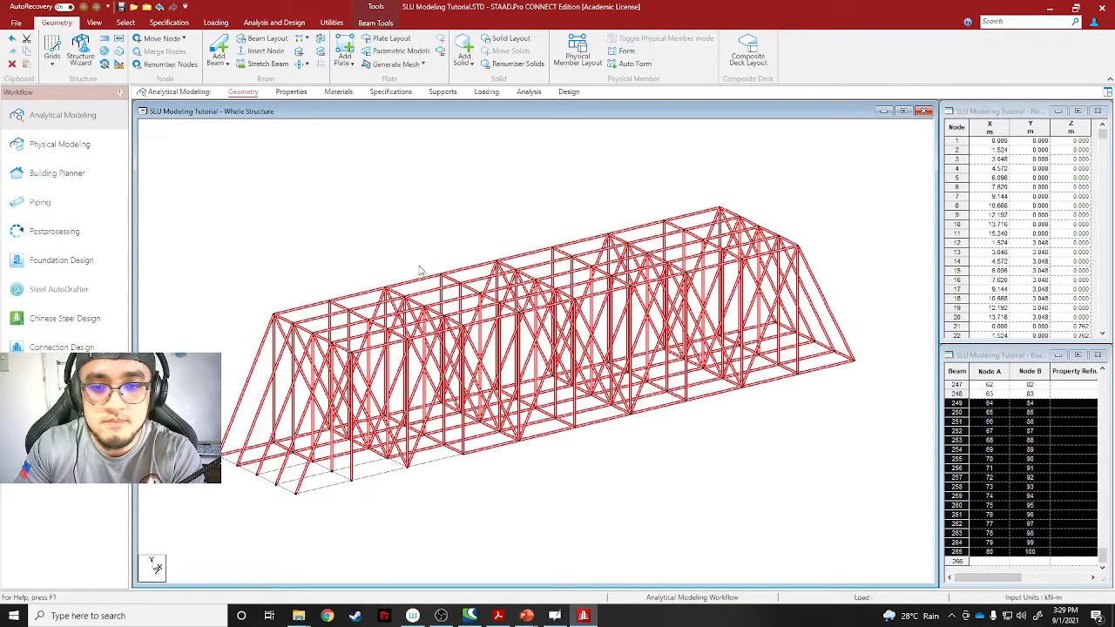
key(Delete)
key(Delete)
key(Return)
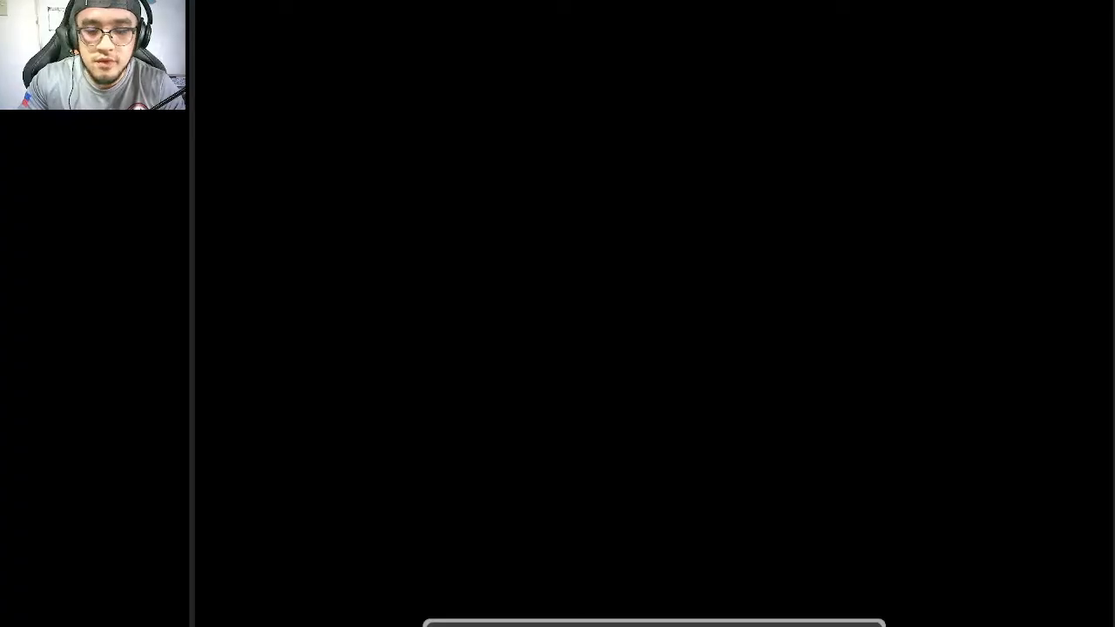
On the black annotation board, draw three axis arrows from one origin: yellow diagonally upward, red straight up, and one diagonally downward.
mouse_move(542, 367)
mouse_down()
mouse_move(811, 232)
mouse_move(796, 229)
mouse_move(813, 231)
mouse_move(810, 251)
mouse_up()
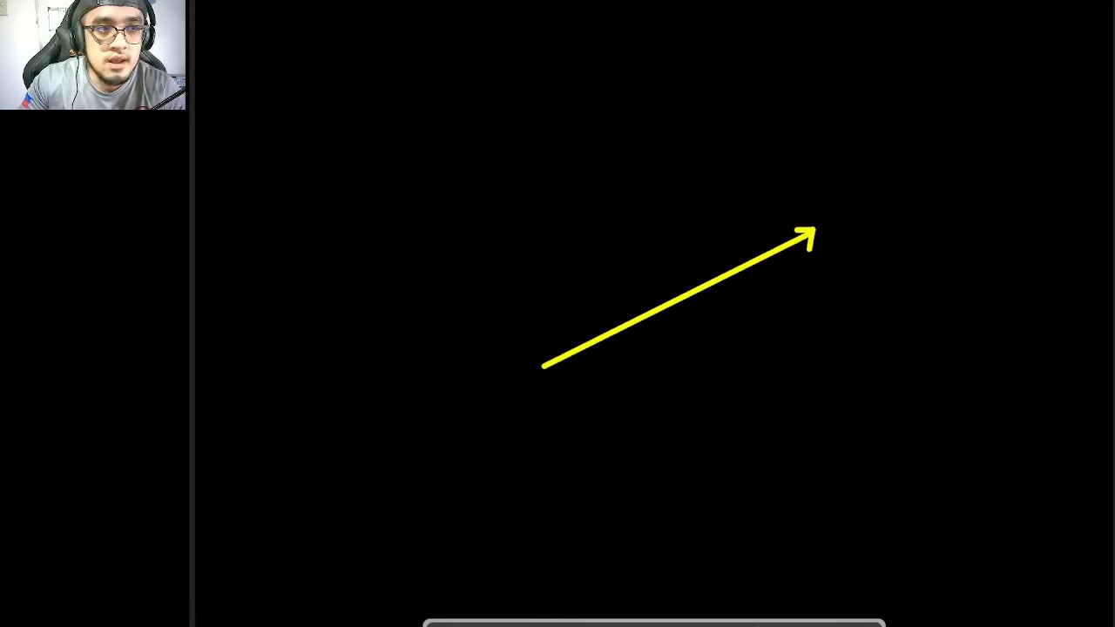
mouse_move(545, 367)
mouse_down()
mouse_move(536, 177)
mouse_move(545, 34)
mouse_move(570, 56)
mouse_up()
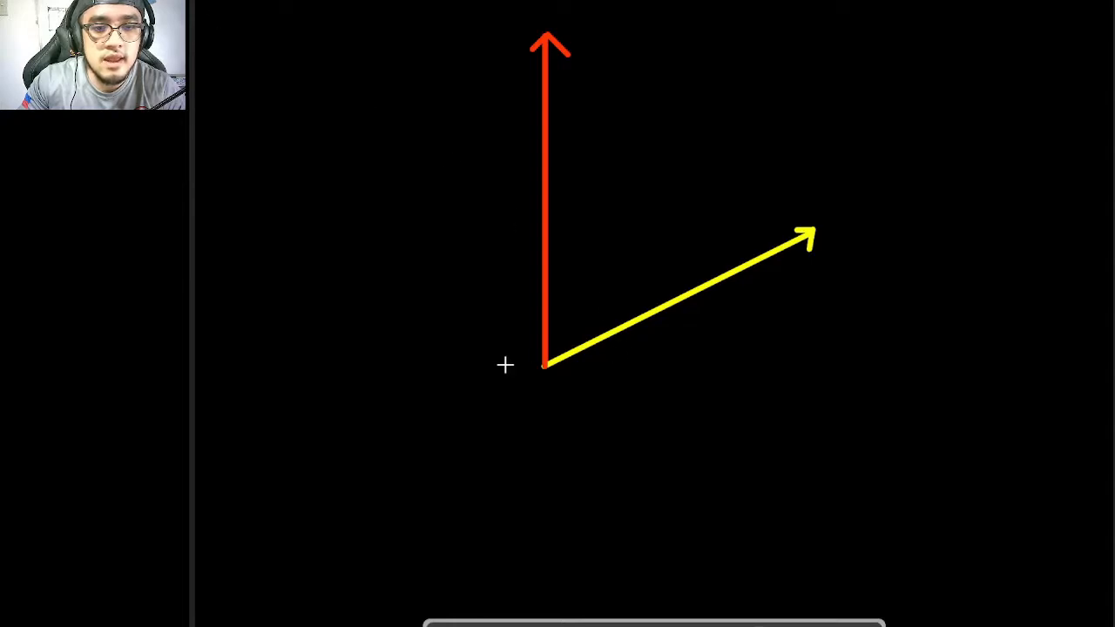
mouse_move(546, 366)
mouse_down()
mouse_move(689, 462)
mouse_move(780, 494)
mouse_move(753, 501)
mouse_up()
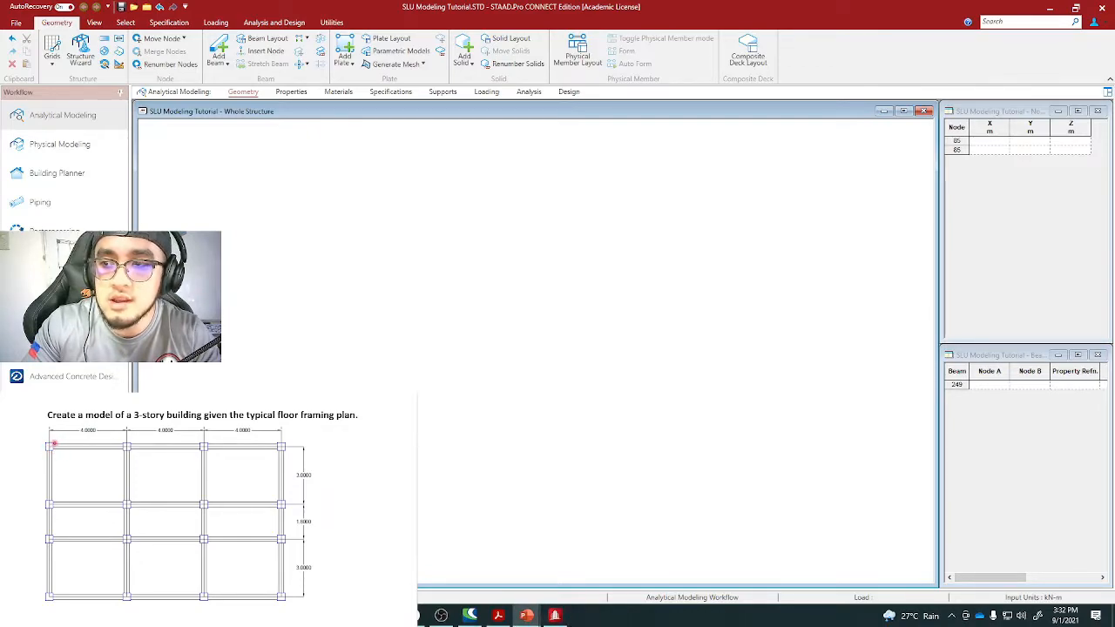
Create node 1 at the origin by entering X 0, Y 0 and Z 0 m in the node table.
click(541, 237)
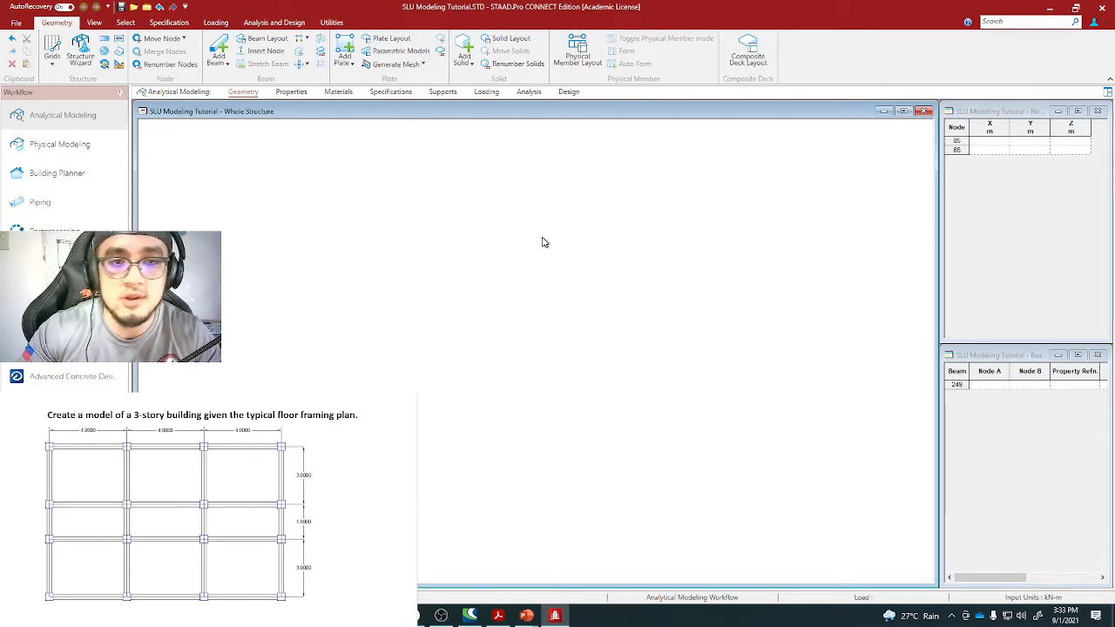
click(991, 142)
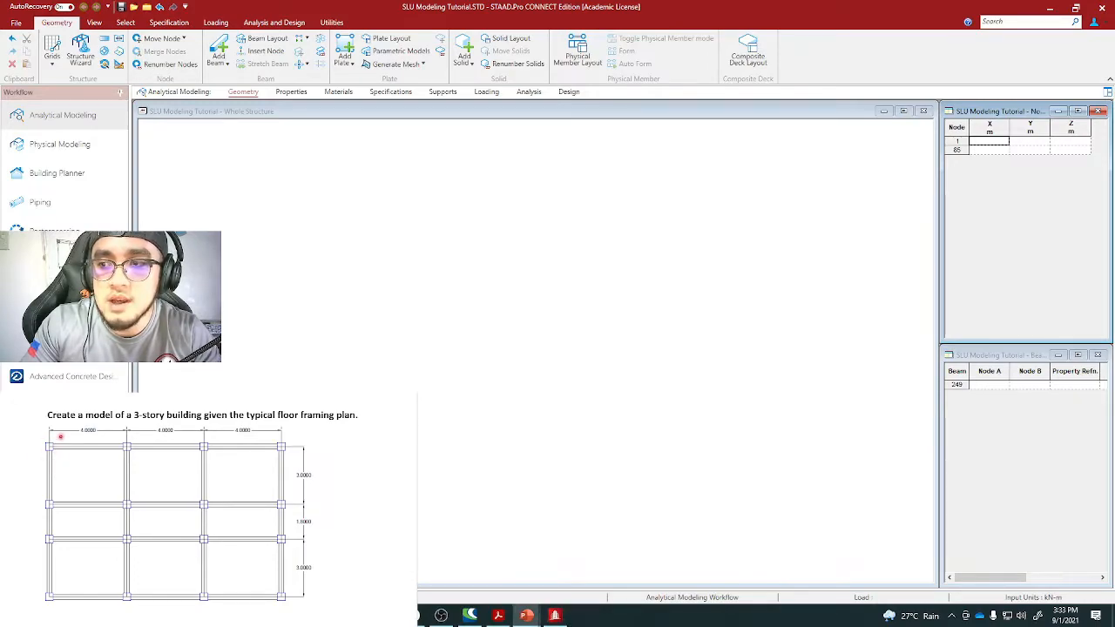
click(990, 148)
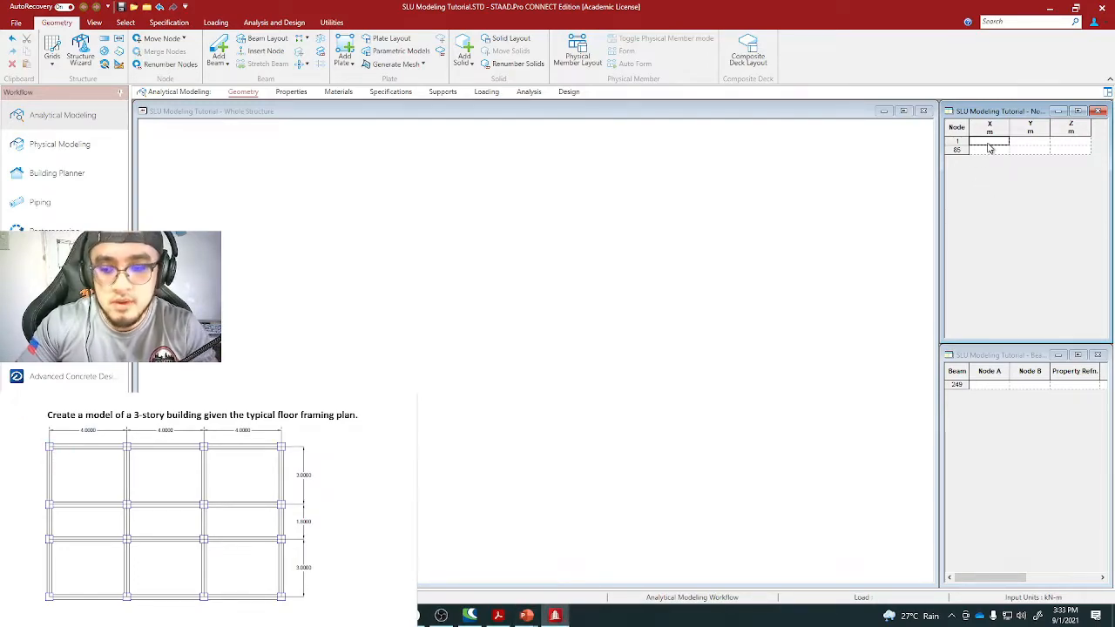
text(0)
key(Return)
text(0)
key(Return)
text(0)
key(Return)
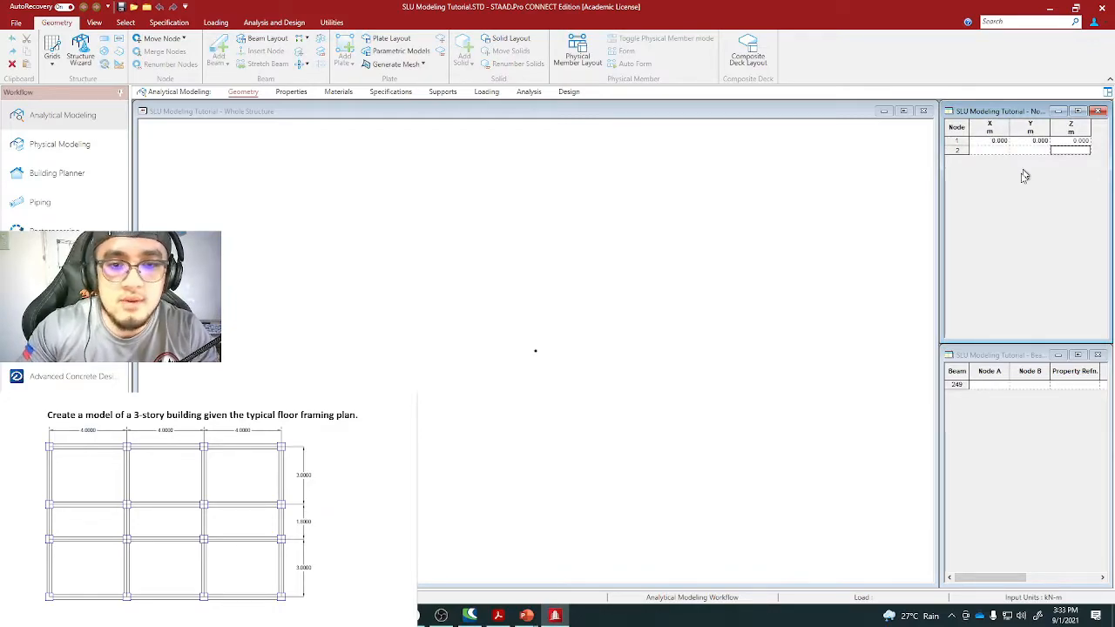
Add node 2 with X set to 4 m, keeping Y and Z at 0.
click(612, 331)
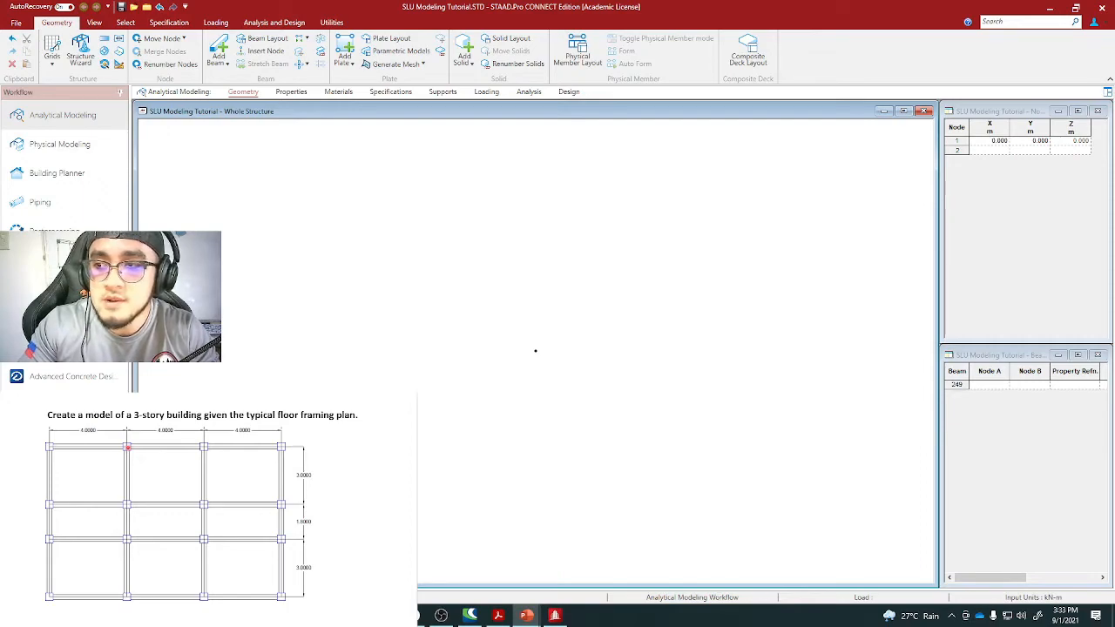
click(996, 152)
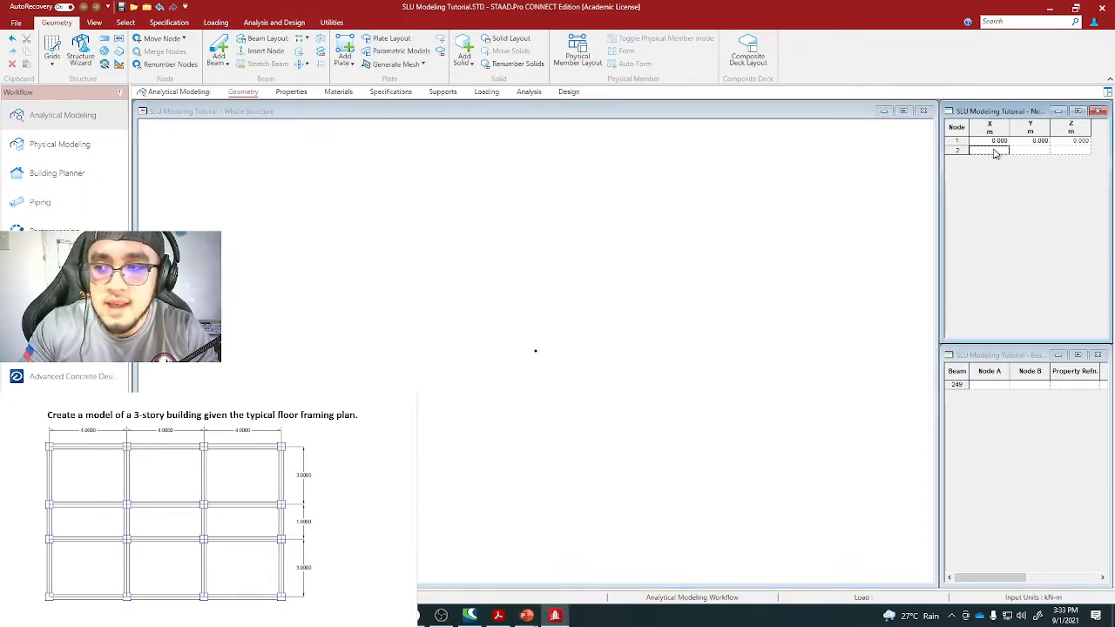
text(4)
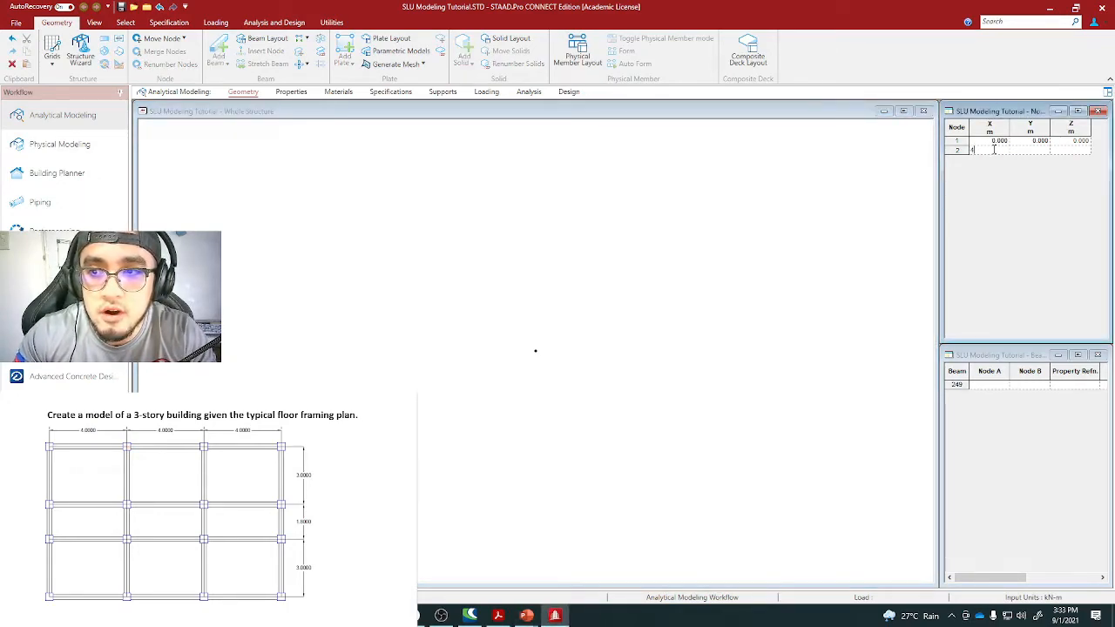
click(1038, 152)
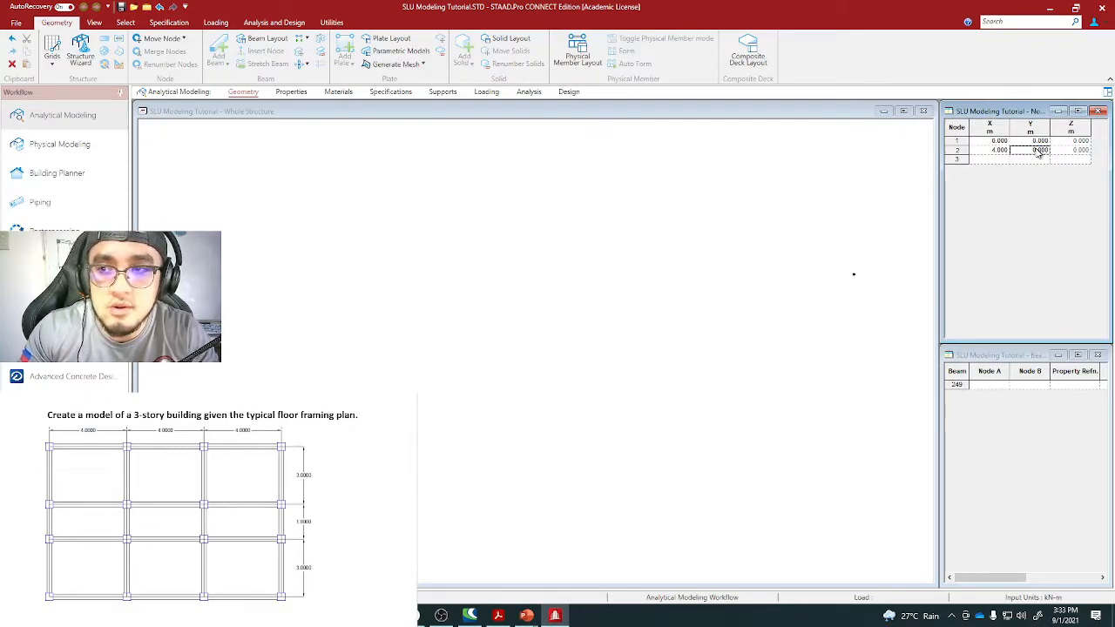
click(1078, 152)
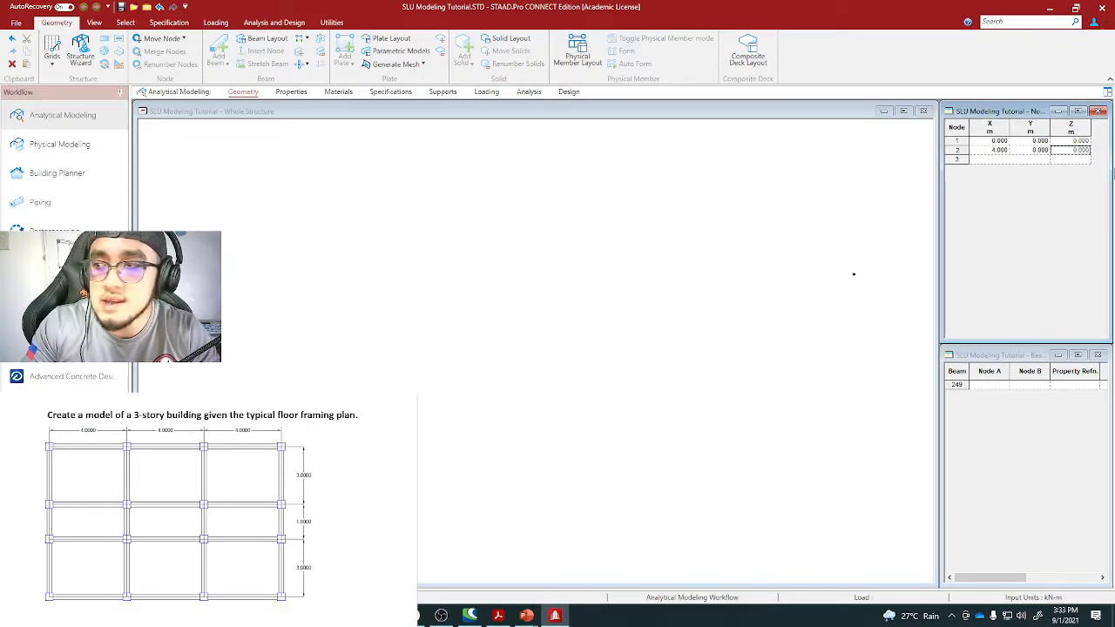
Add node 3 at X 8, Y 0 and Z 0 m in the node table.
click(852, 251)
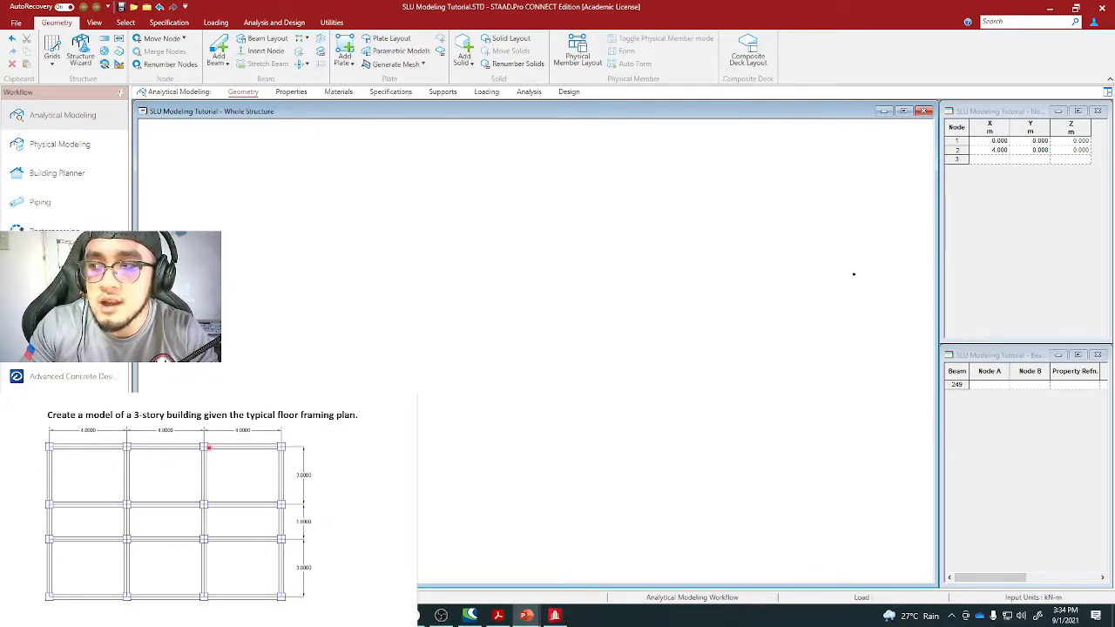
click(992, 160)
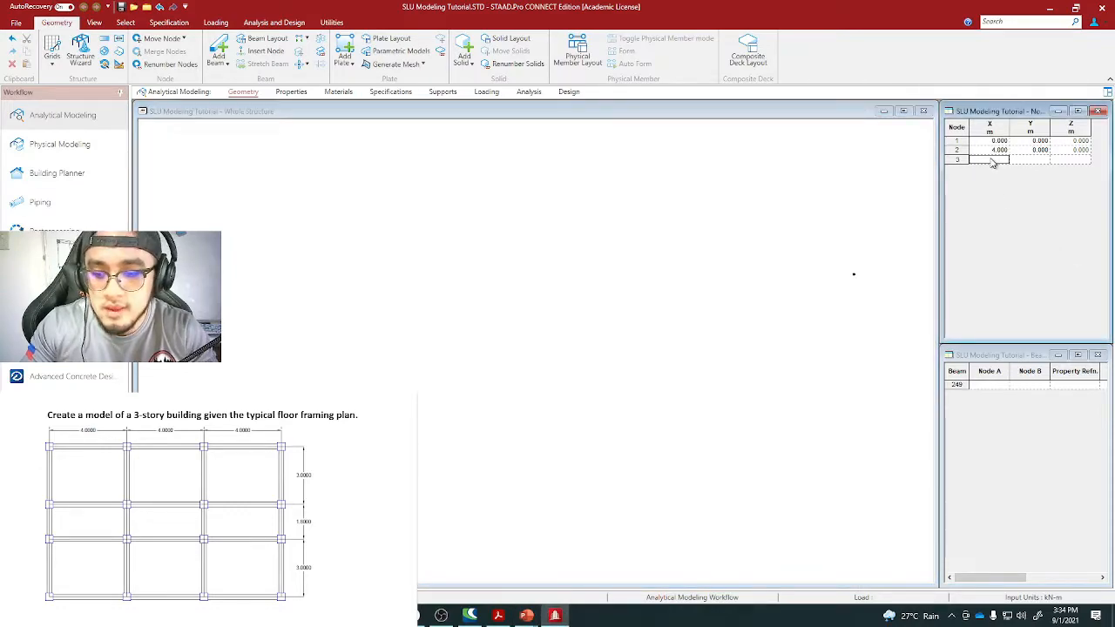
text(8)
key(Tab)
text(0)
key(Tab)
text(0)
key(Return)
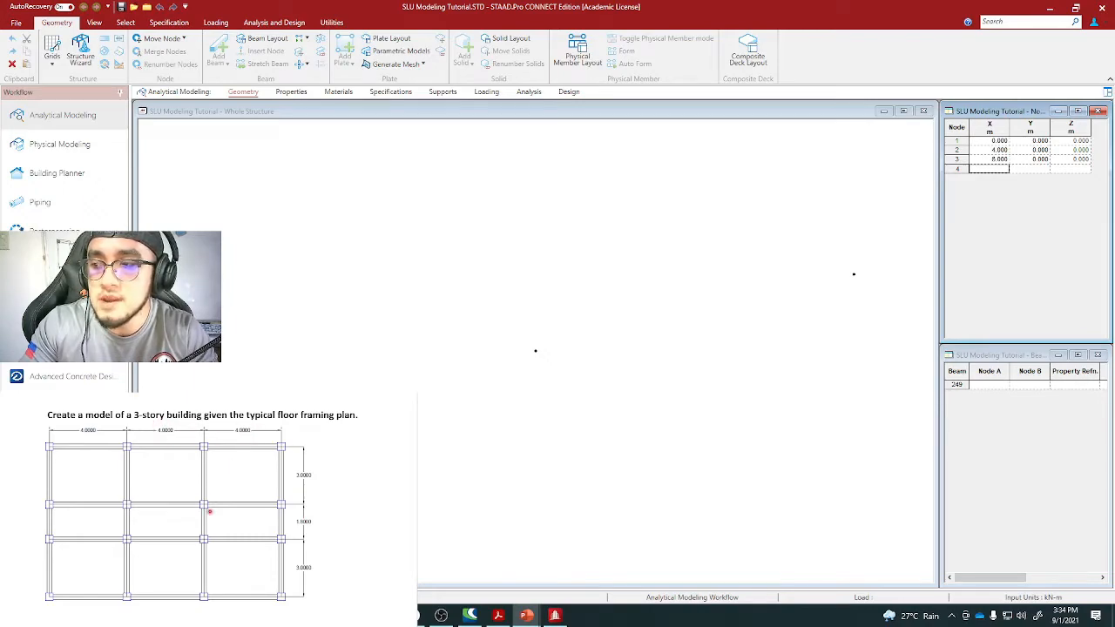
Add node 4 with X set to 12 m, keeping Y and Z at 0.
click(987, 175)
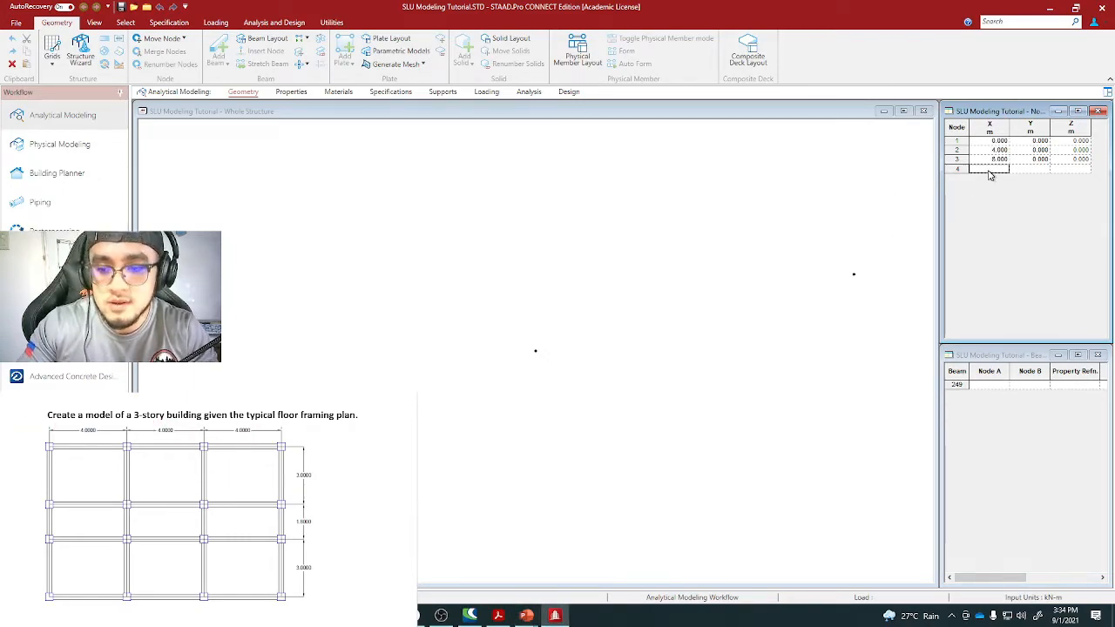
text(12)
key(Return)
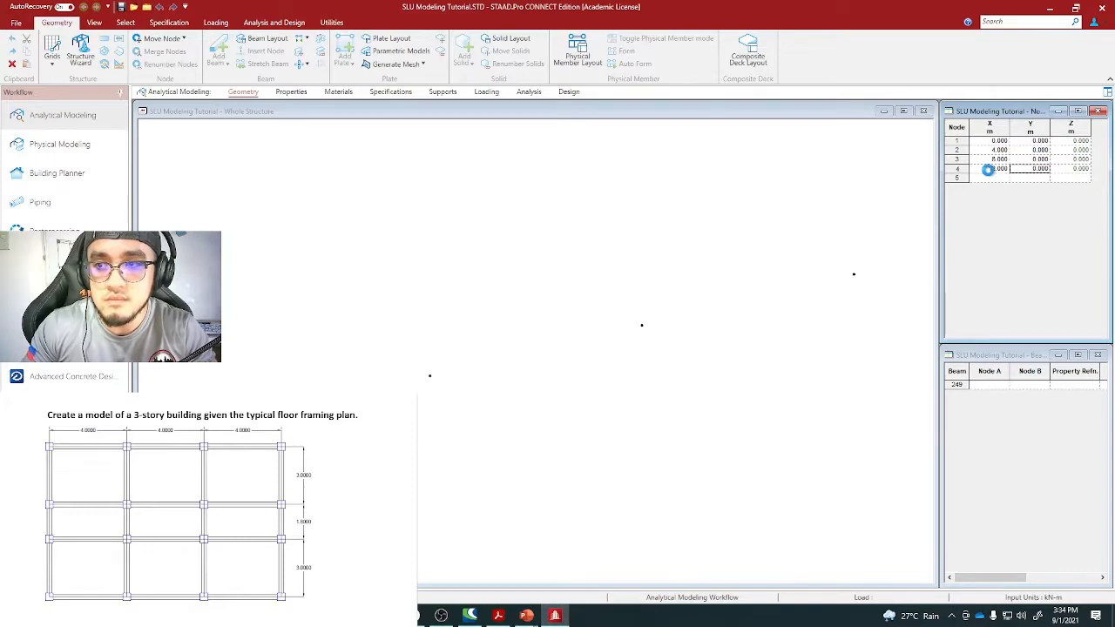
click(693, 311)
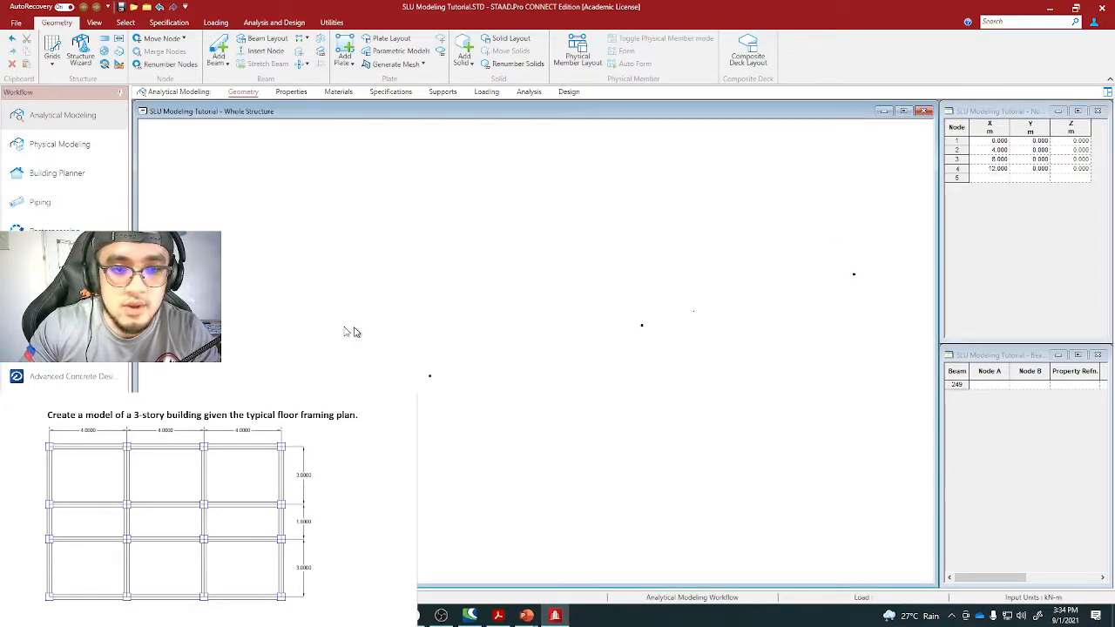
drag(834, 497, 893, 483)
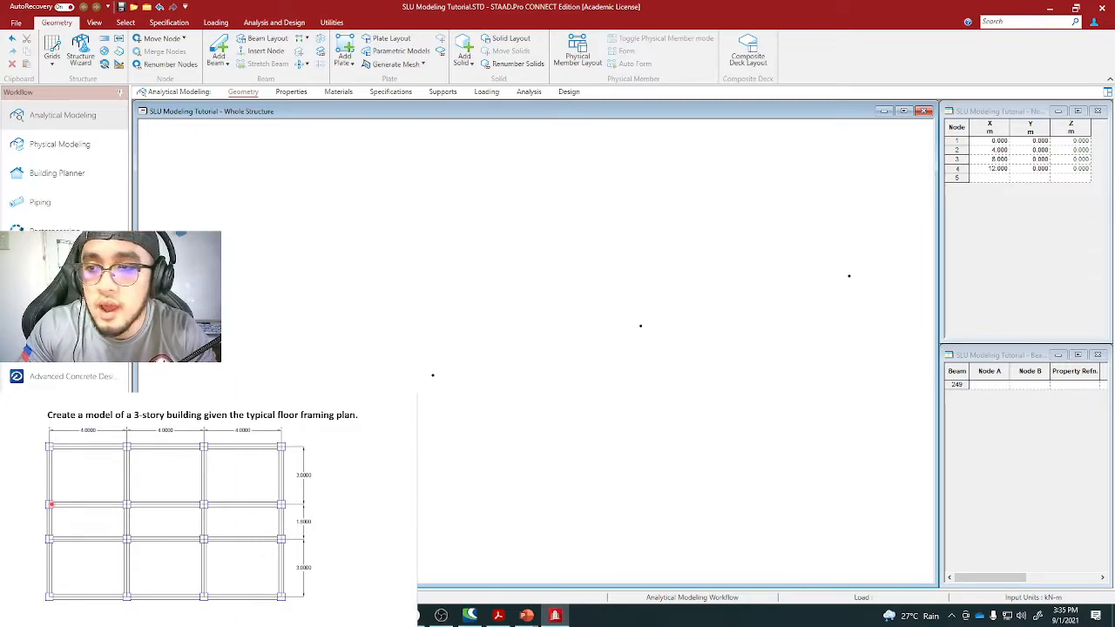
Add node 5 at X 0, Y 0 and Z 3 m to start the second grid row.
click(991, 181)
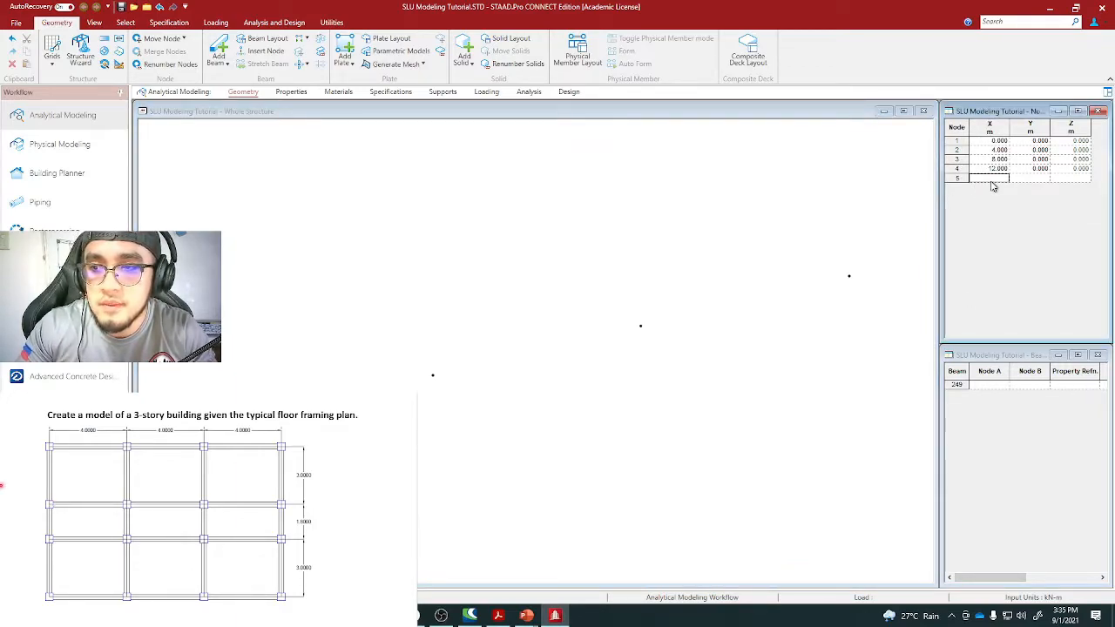
text(0)
key(Tab)
text(0)
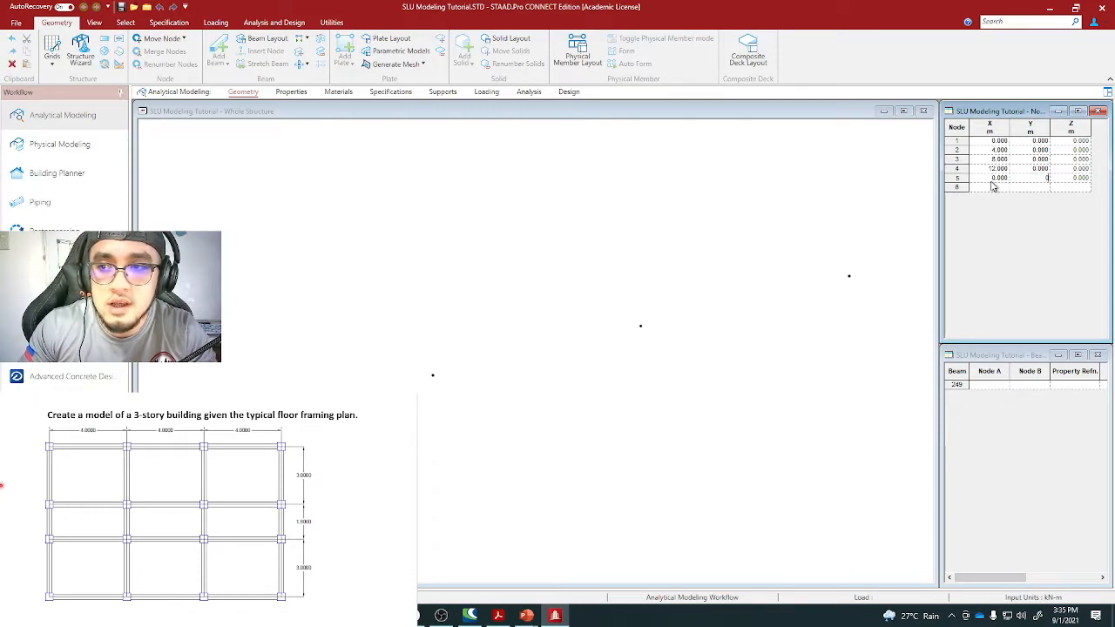
key(Tab)
text(3)
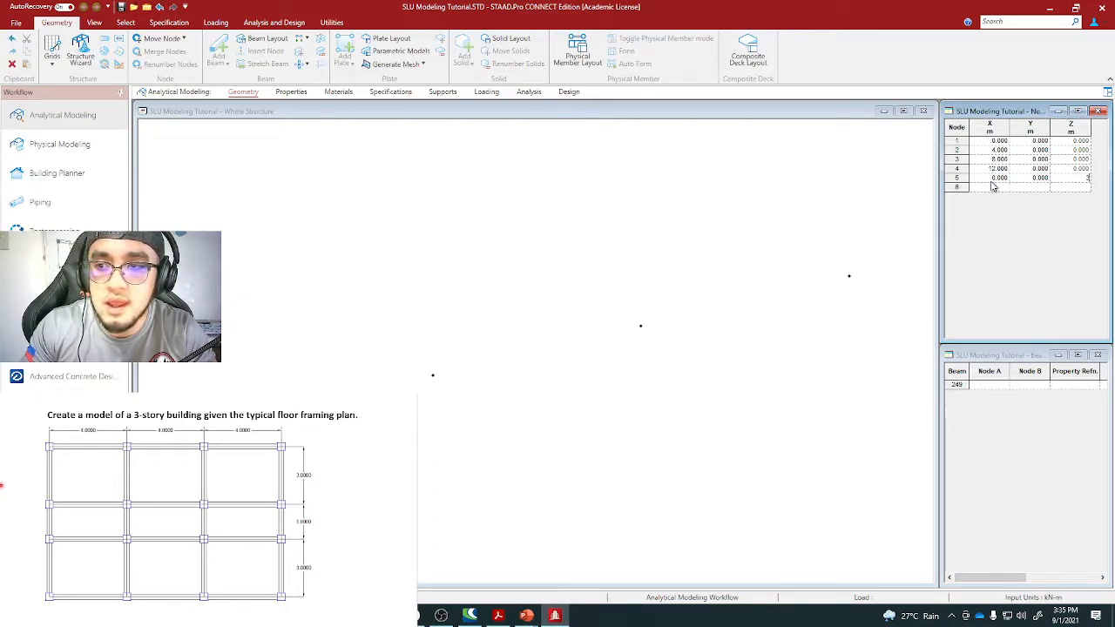
key(Tab)
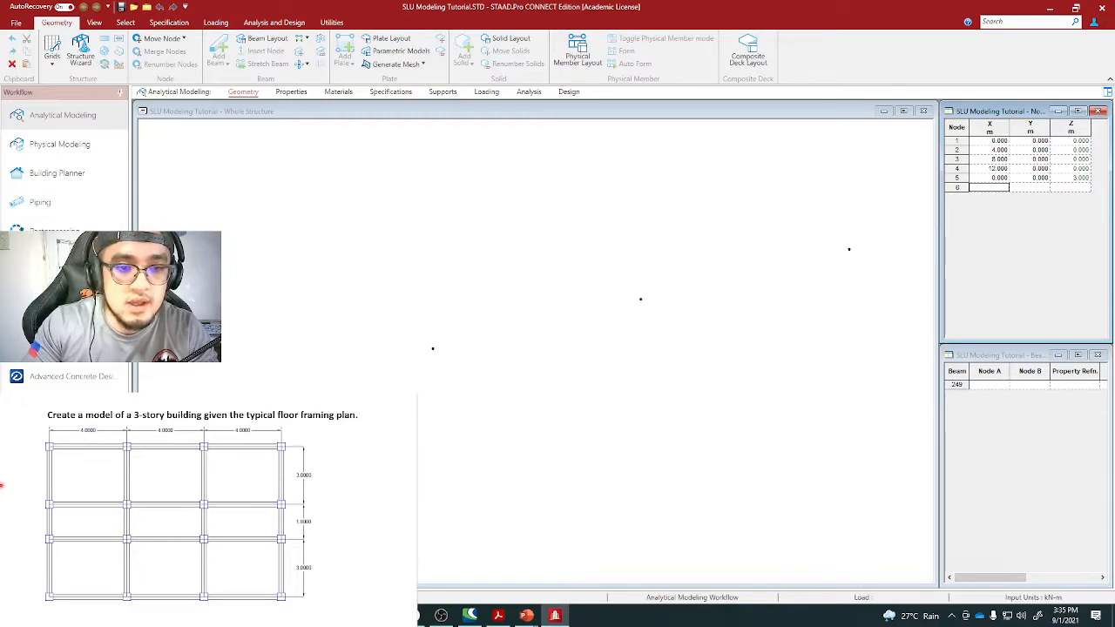
Add nodes 6 to 16 at Y 0: X 4, 8, 12 for Z 3 m, and X 0, 4, 8, 12 for Z 4.8 and 7.8 m.
click(423, 500)
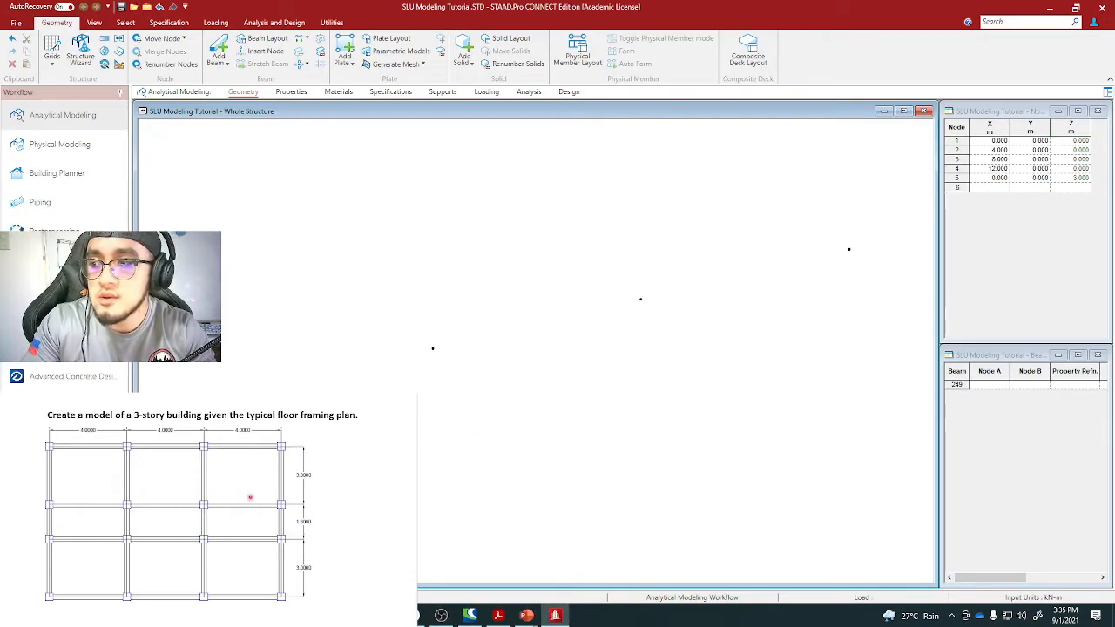
key(Return)
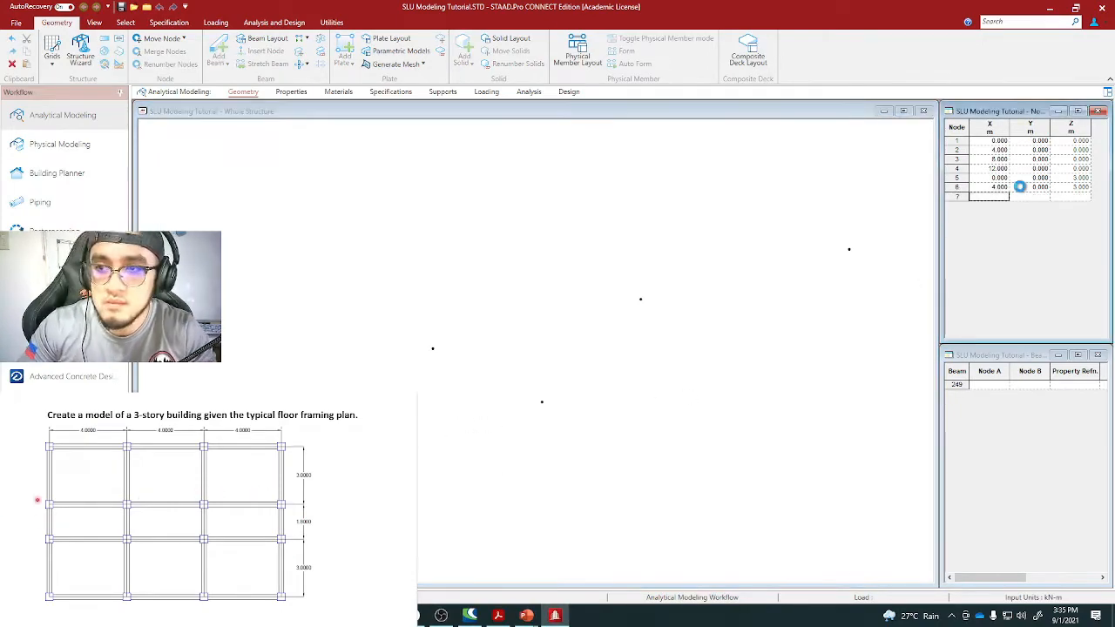
text(8	0	3 12	0	3 0	0	4.8 4	0	4.8 8	0	4.8 12	0	4.8 0	0	7.8 4	0	7.8 8	0	7.8 12)
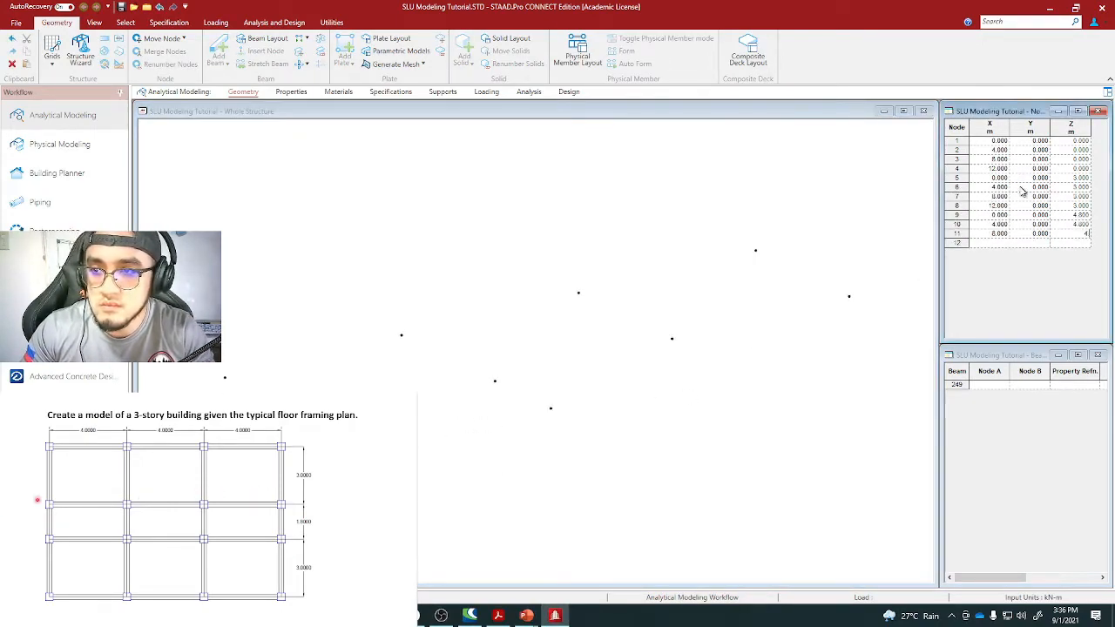
text(	0	7)
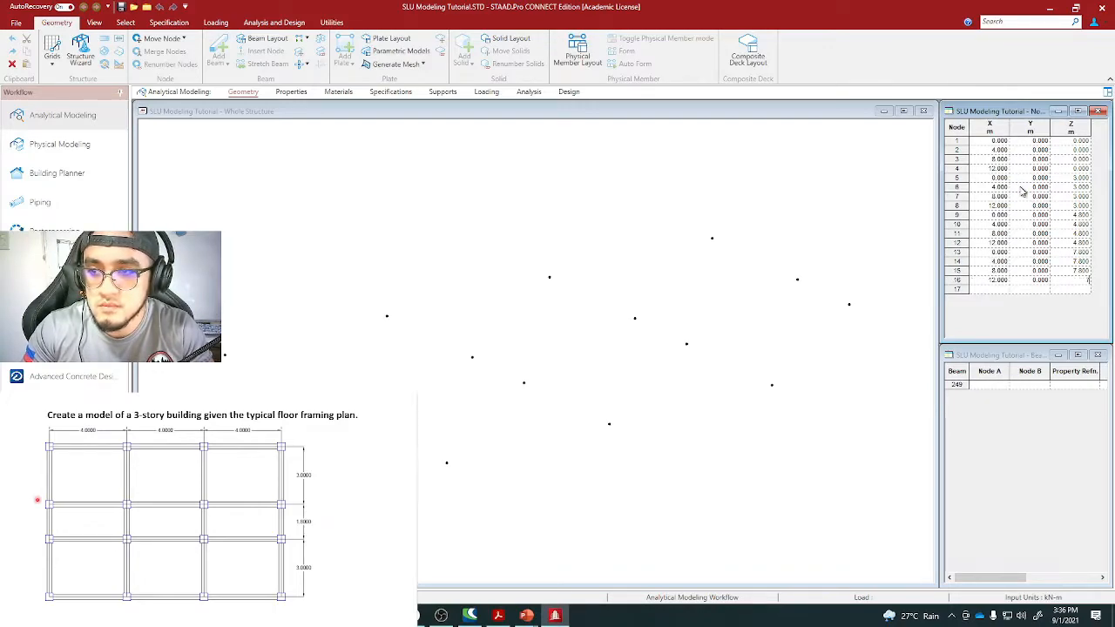
text(.8)
click(728, 454)
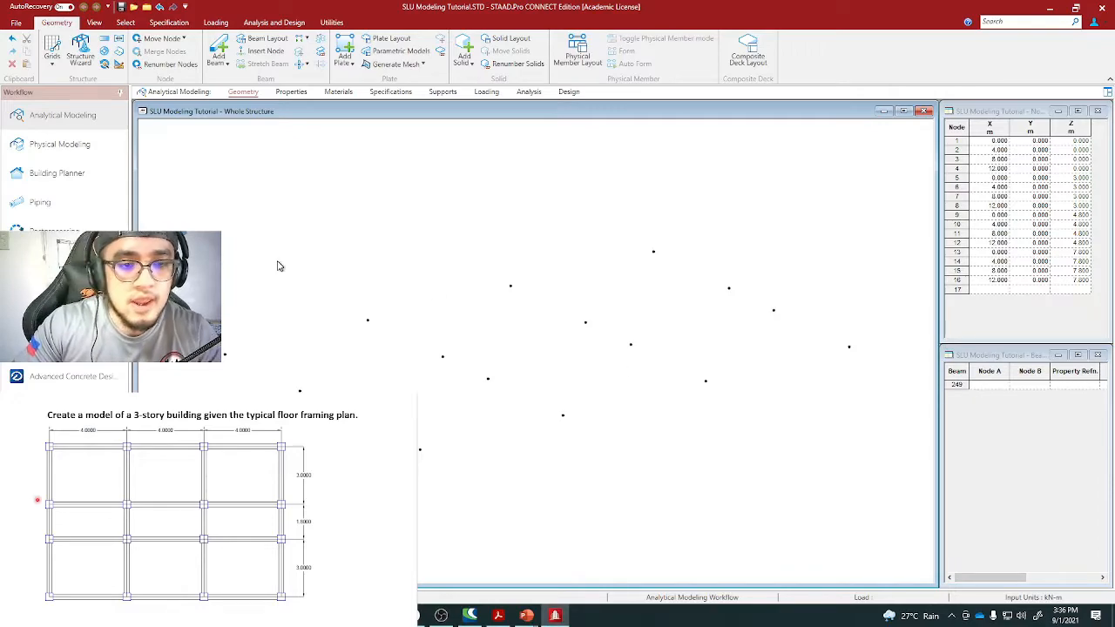
drag(223, 249, 883, 483)
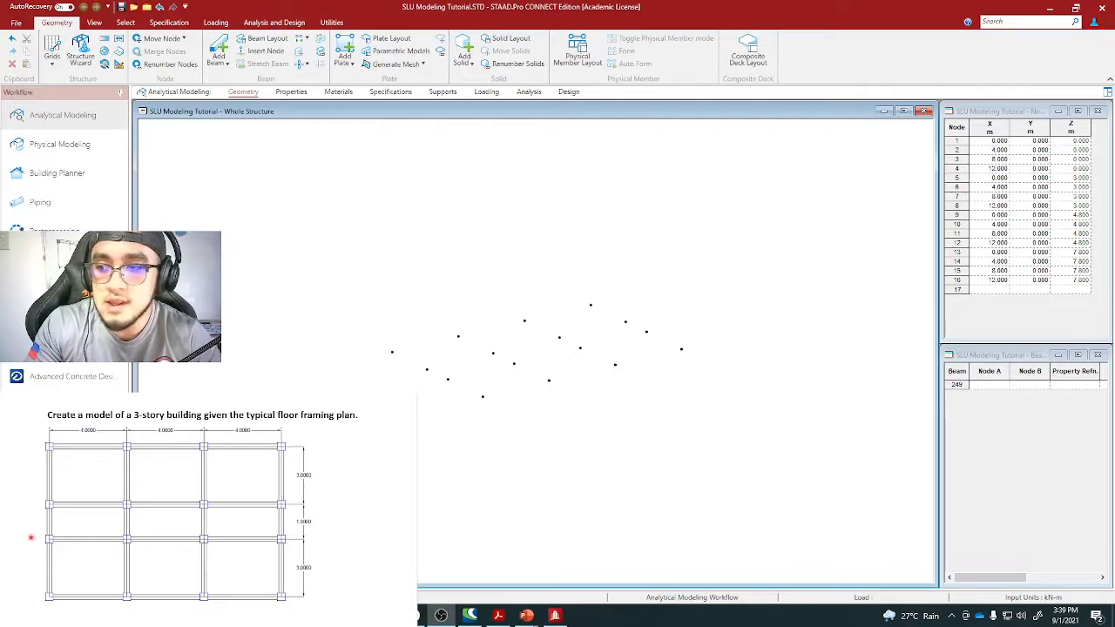
click(182, 484)
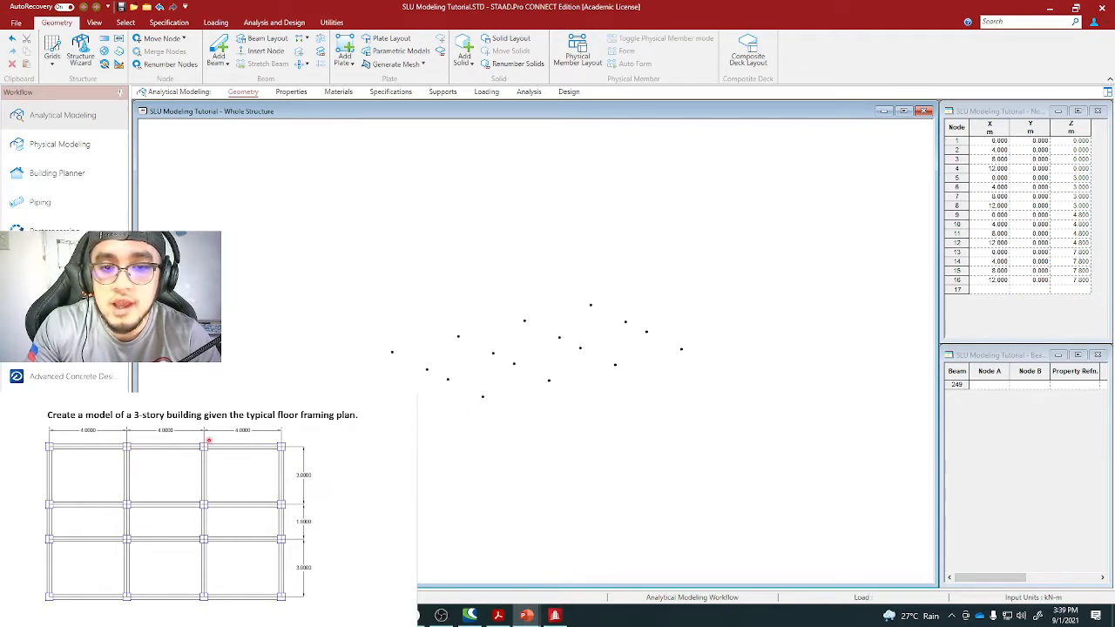
click(442, 367)
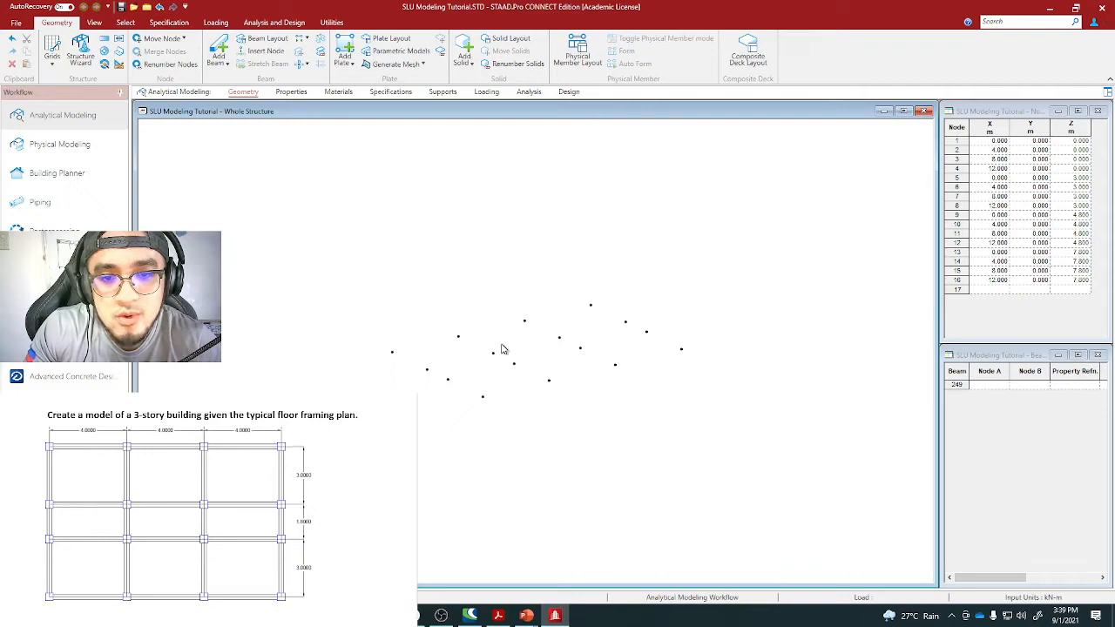
drag(323, 264, 751, 438)
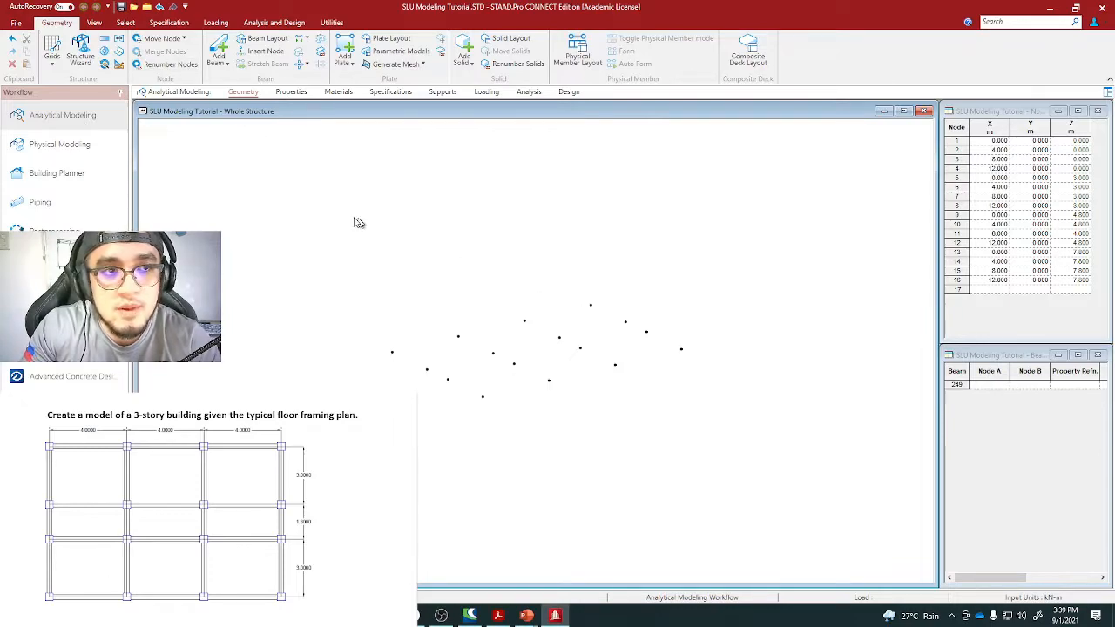
Select all sixteen floor-plan nodes with the Node Cursor, enclosing them in one selection box.
click(126, 23)
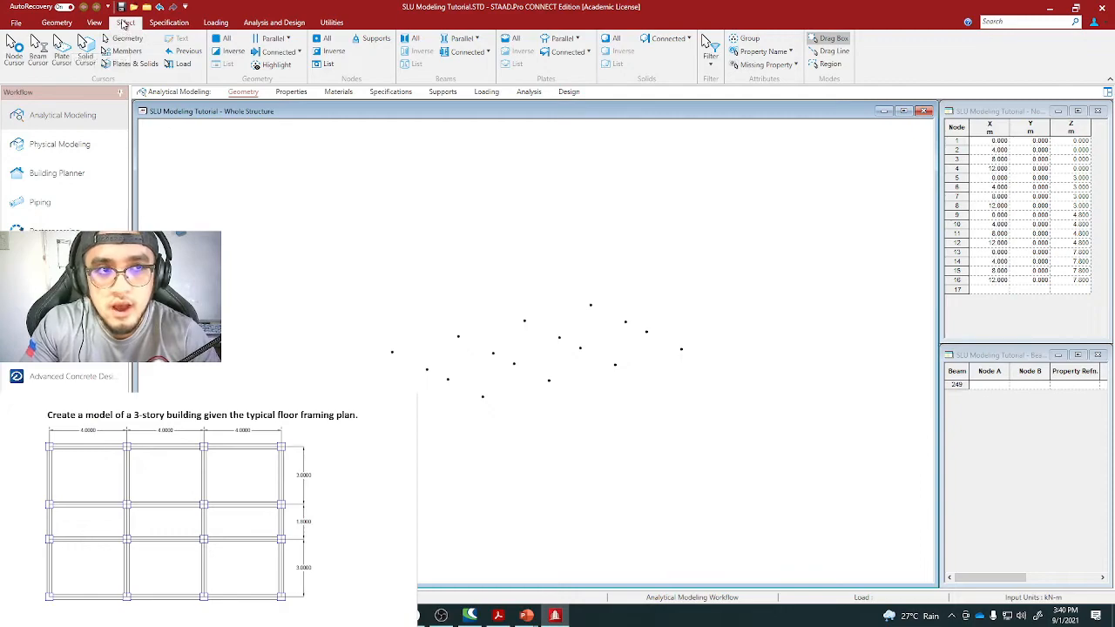
click(14, 46)
drag(298, 210, 563, 427)
drag(711, 456, 743, 463)
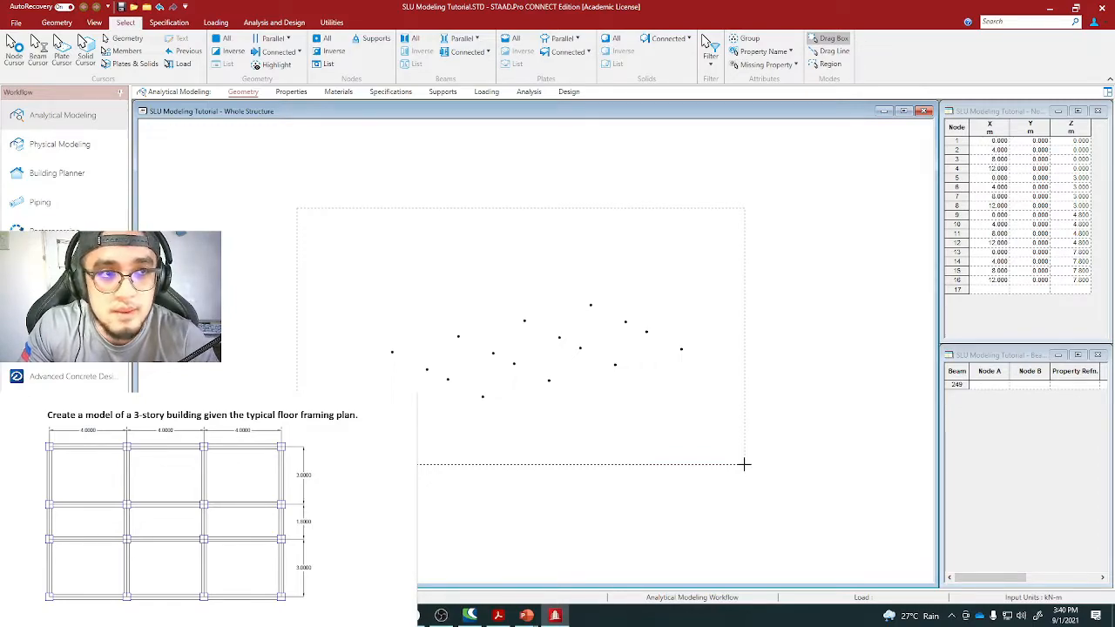
drag(743, 463, 744, 466)
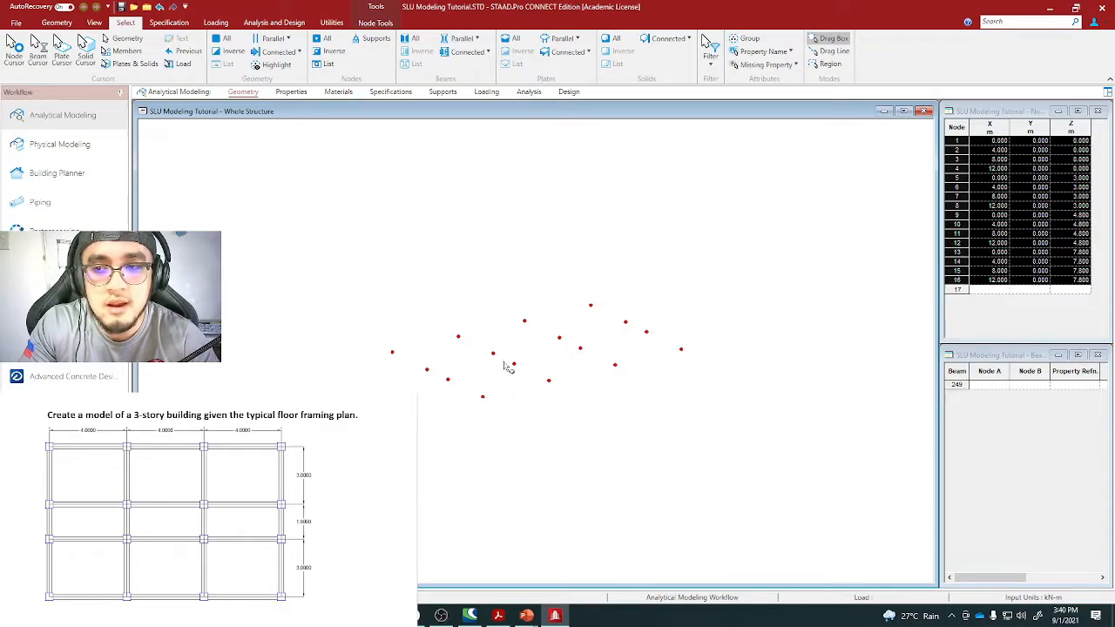
Set up a Translational Repeat of the selected nodes along global Y with one step at 1.8 m spacing.
click(71, 25)
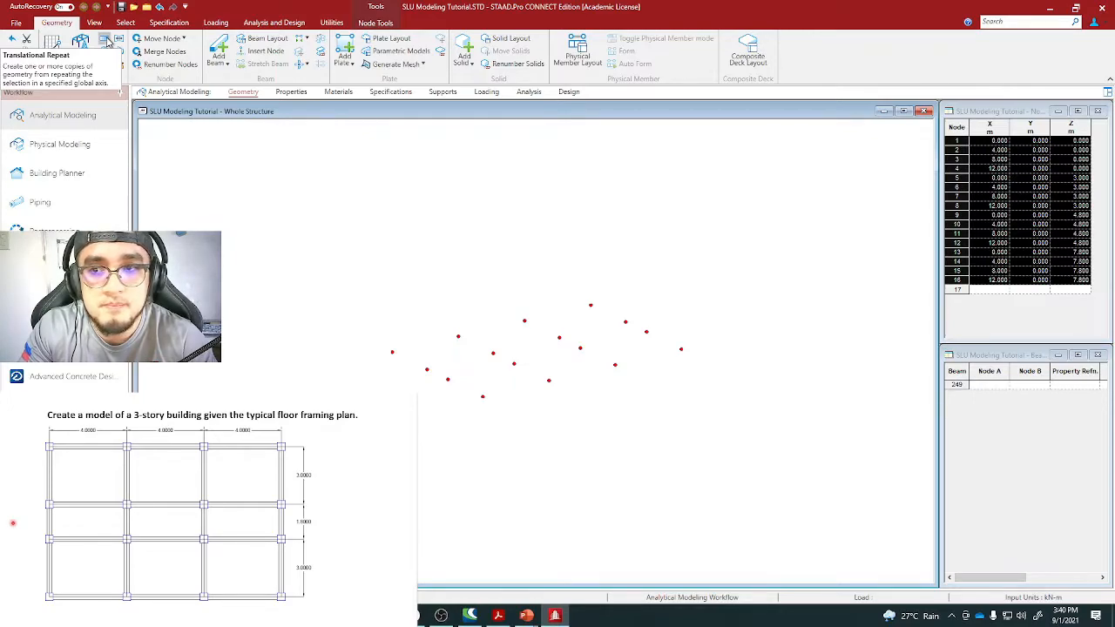
click(106, 41)
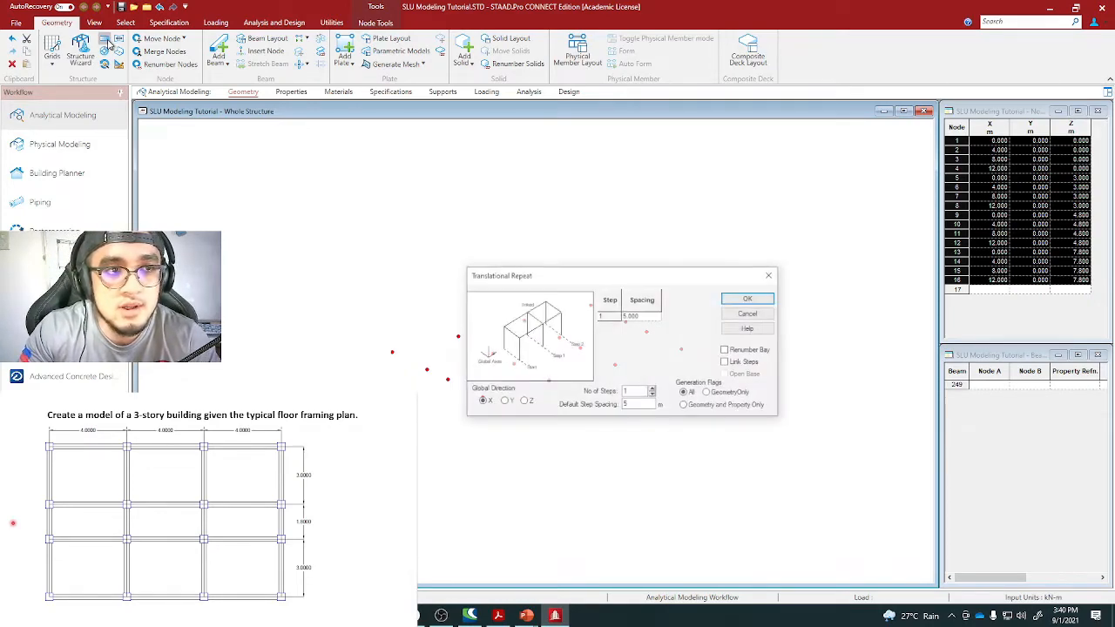
drag(645, 278, 446, 114)
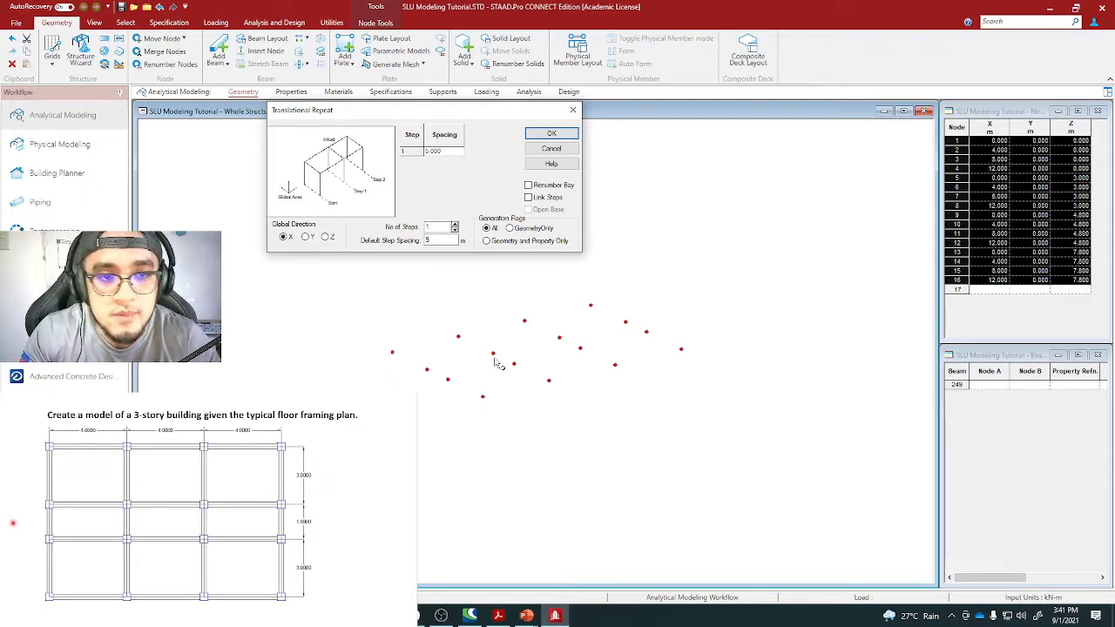
drag(439, 113, 447, 129)
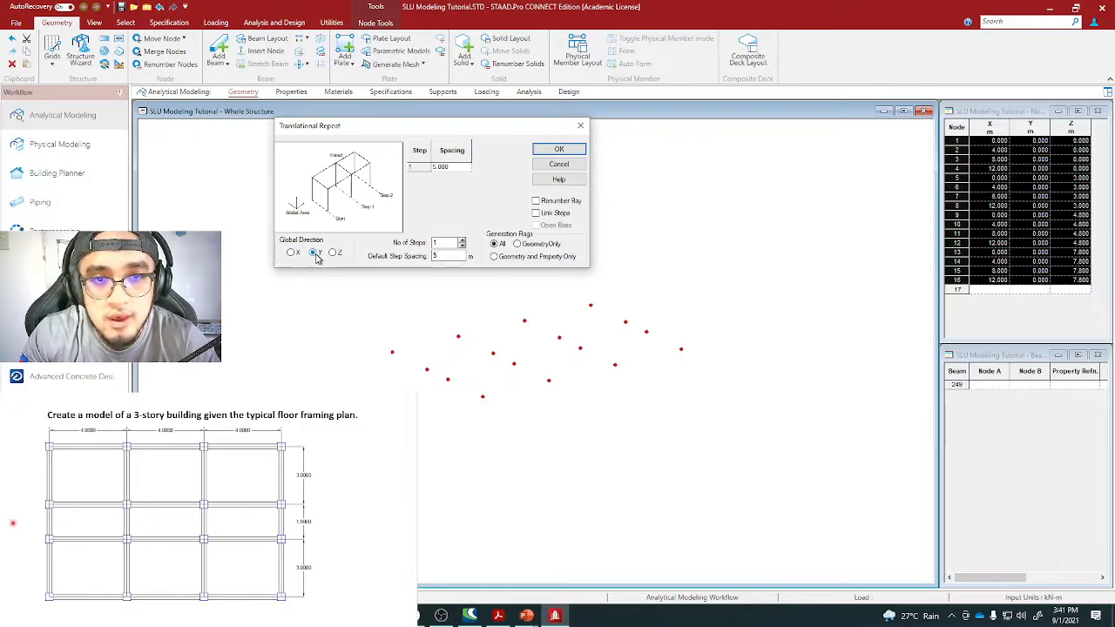
click(315, 253)
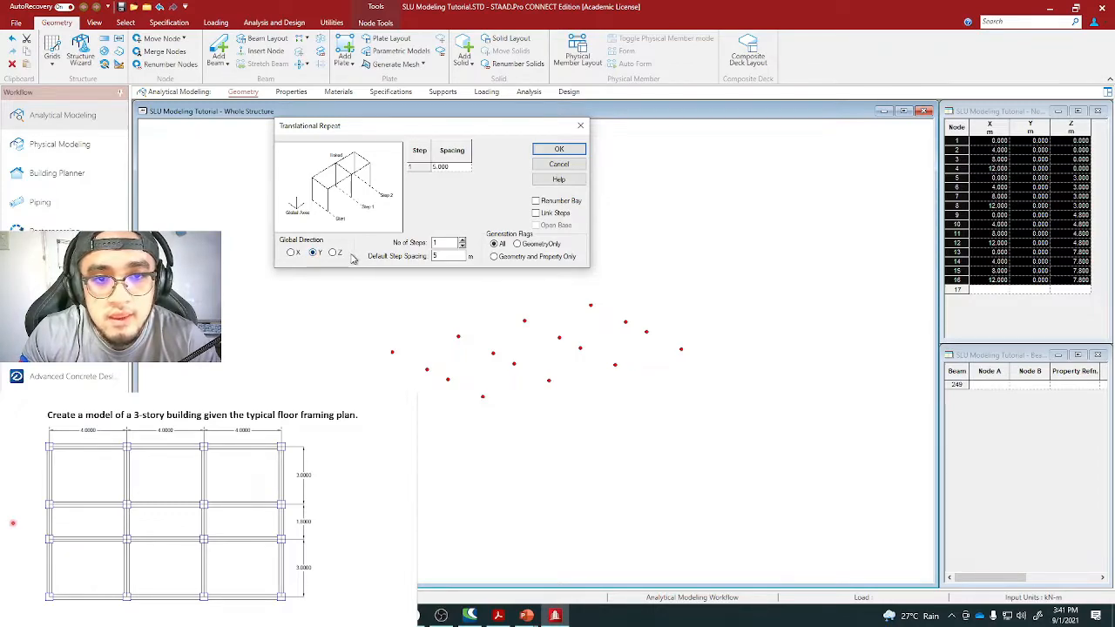
click(446, 243)
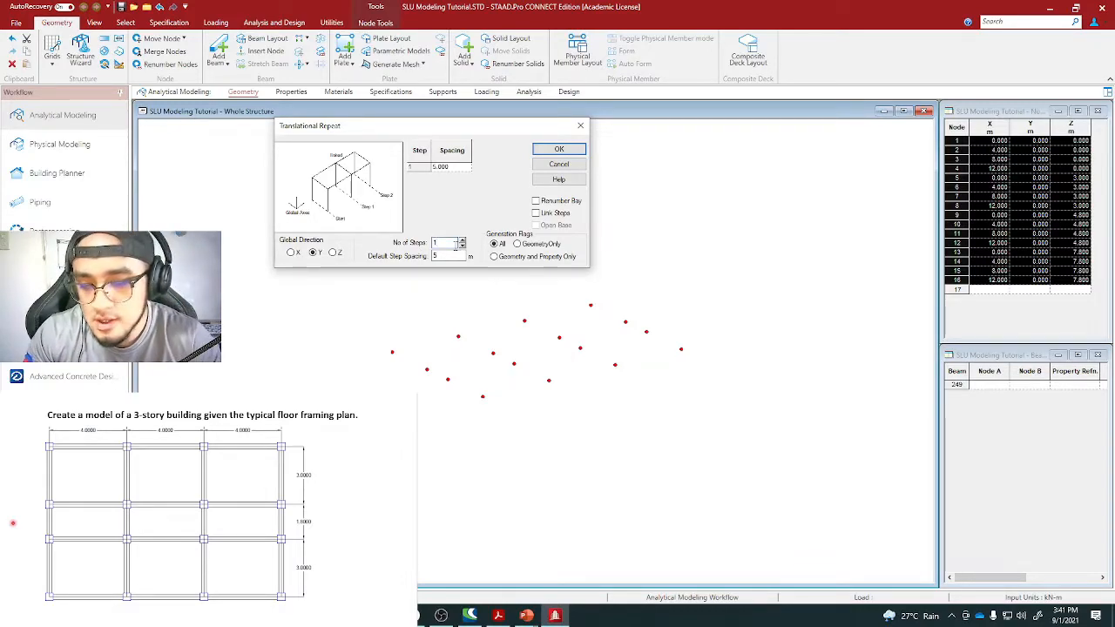
key(Tab)
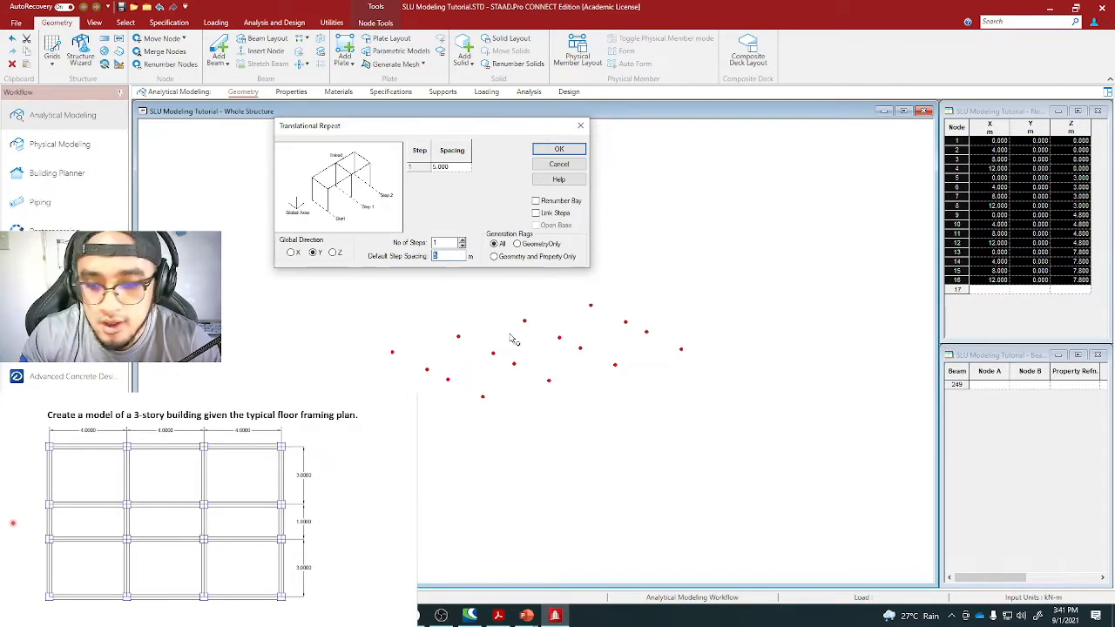
text(+1.8)
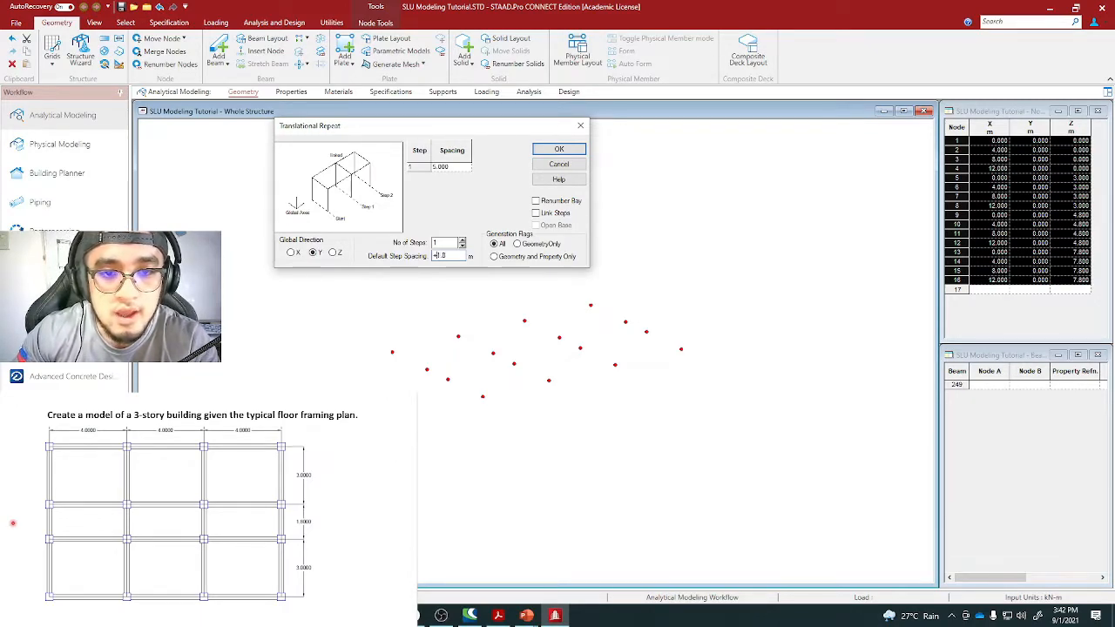
key(BackSpace)
click(457, 254)
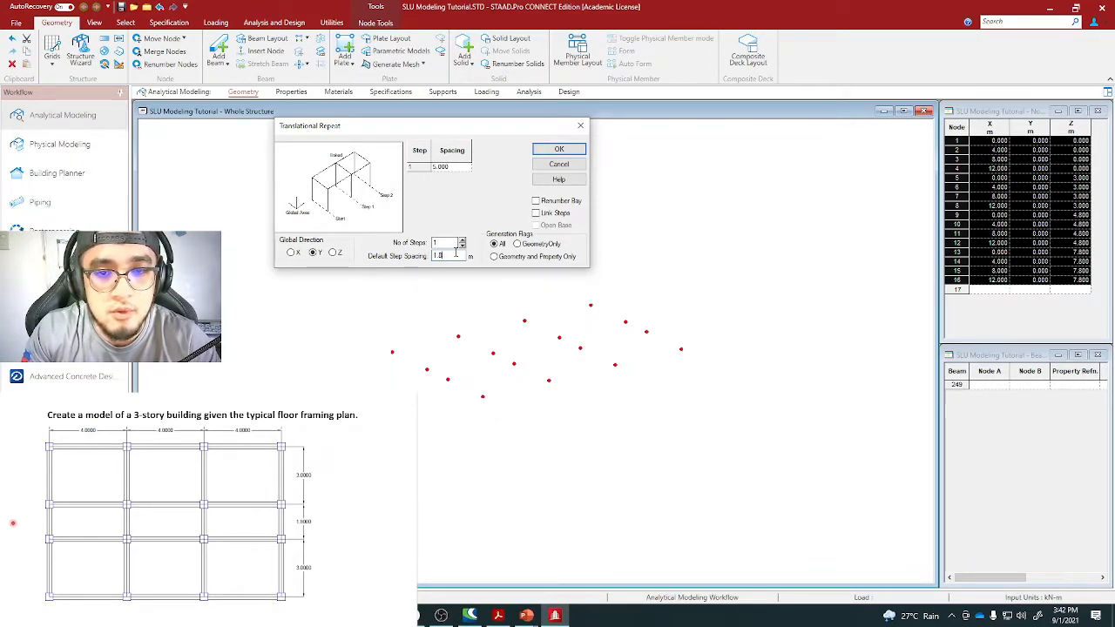
Try generating the 1.8 m repeat with Link Steps off, and undo it.
click(537, 214)
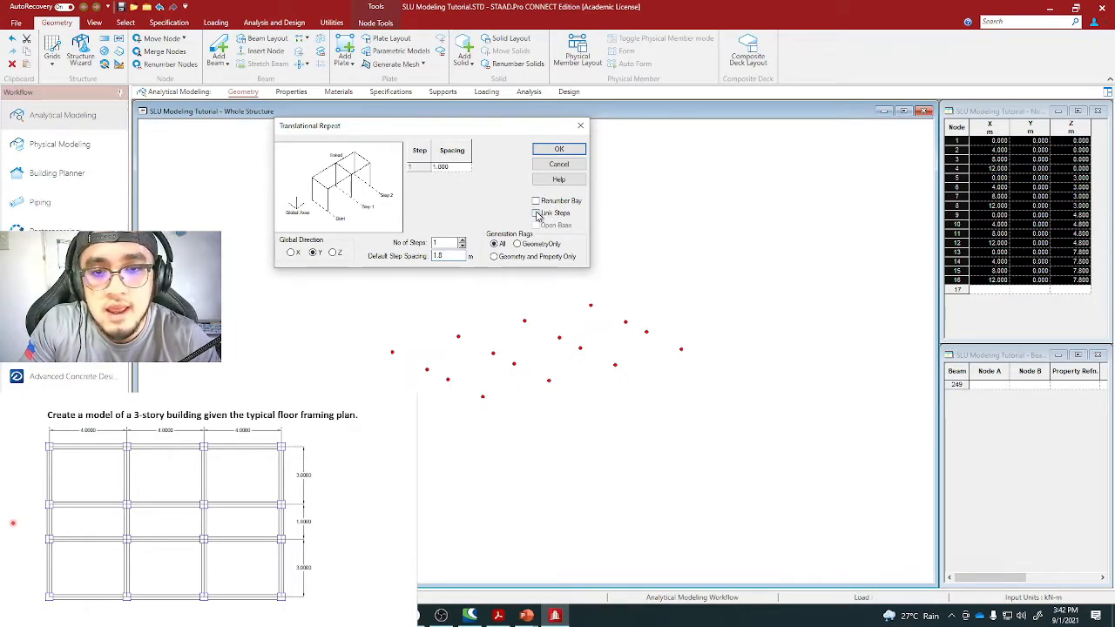
click(537, 215)
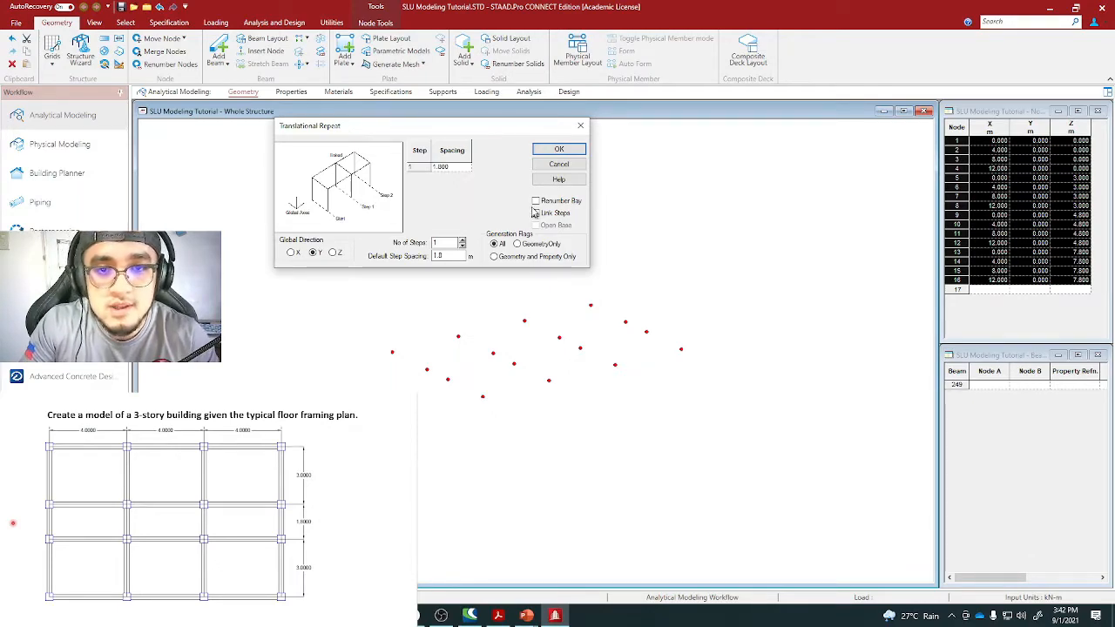
click(573, 153)
scroll(498, 378, up, 3)
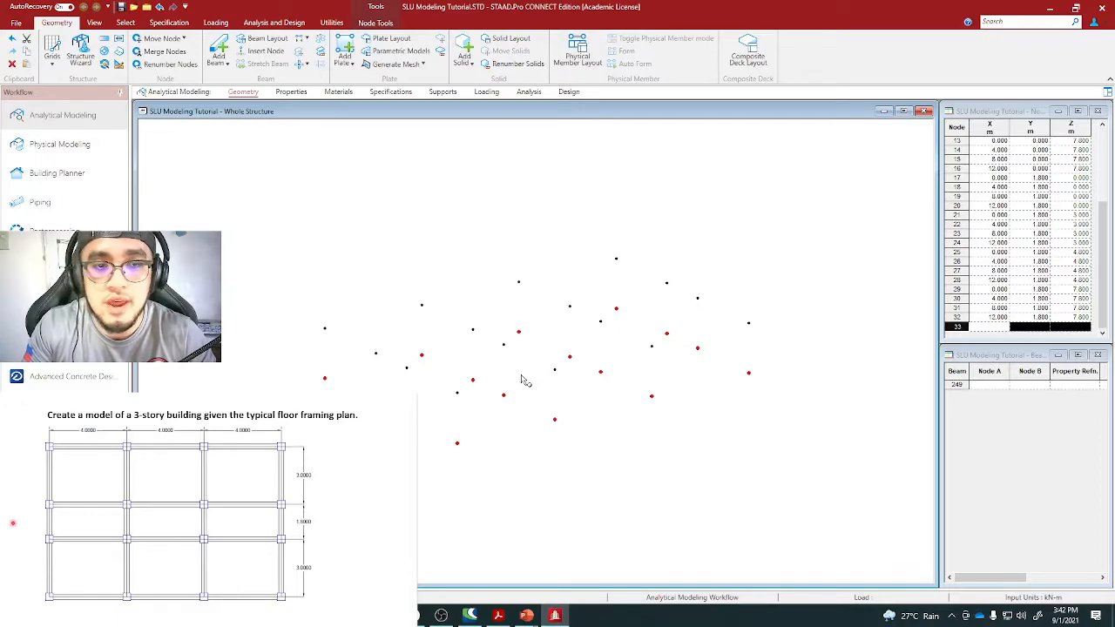
click(582, 375)
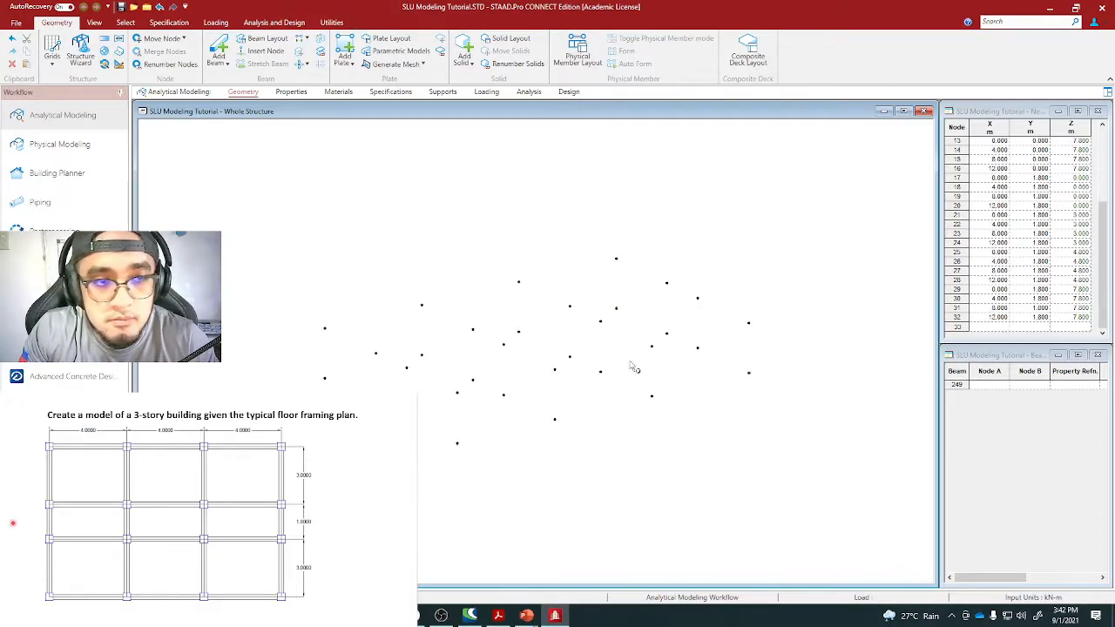
key(ctrl+z)
Reselect all sixteen base nodes and repeat them once along global Y at 1.8 m spacing with Link Steps enabled.
drag(238, 213, 822, 480)
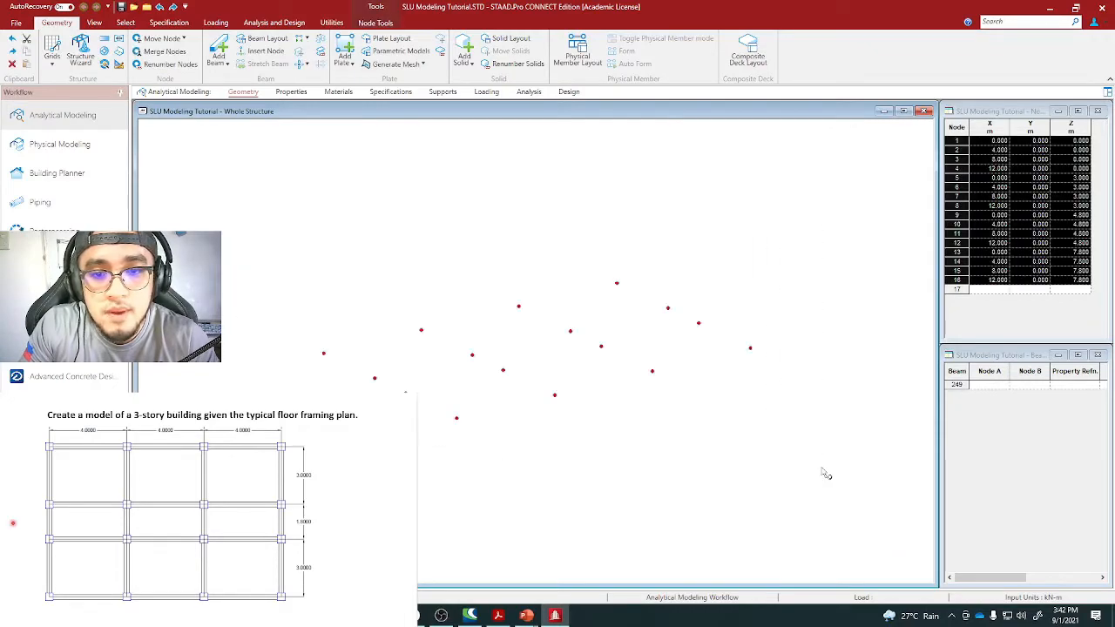
drag(258, 230, 802, 477)
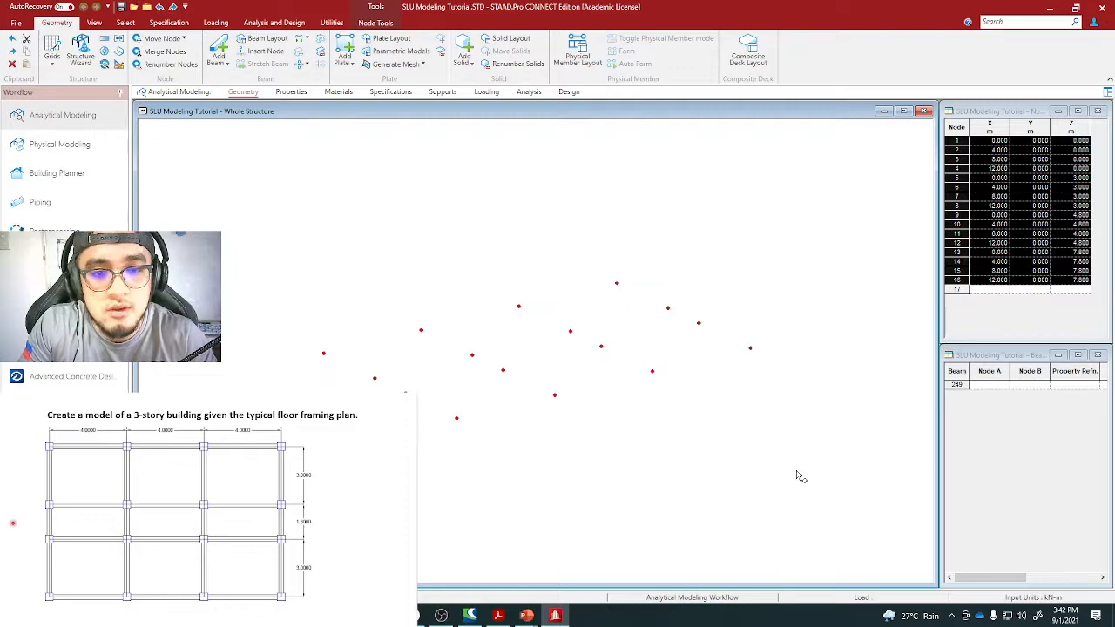
click(118, 39)
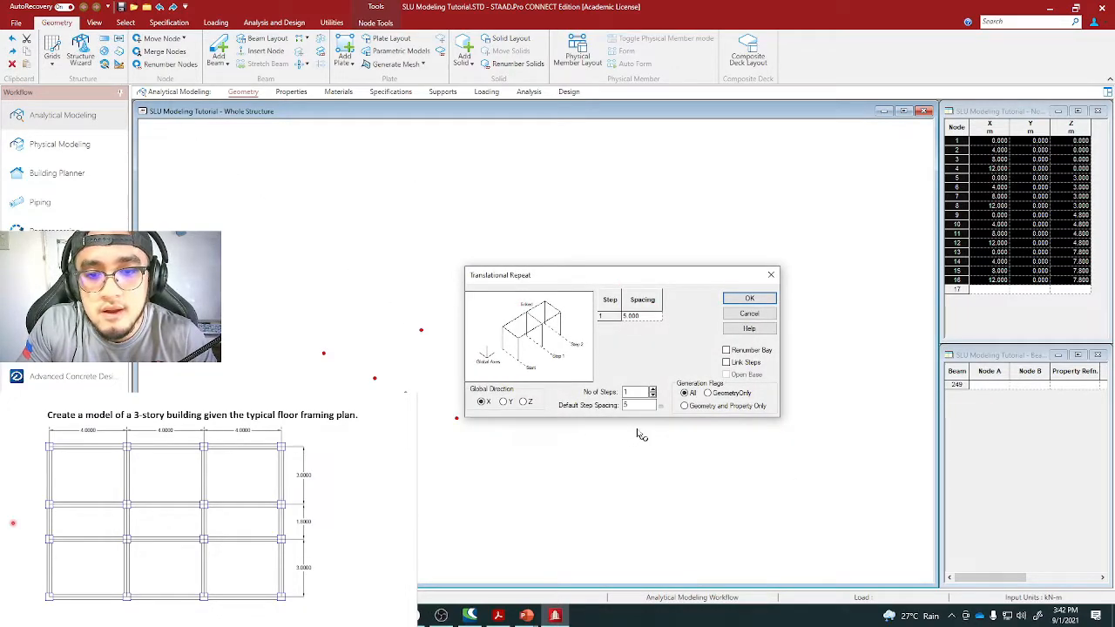
double_click(649, 406)
text(3)
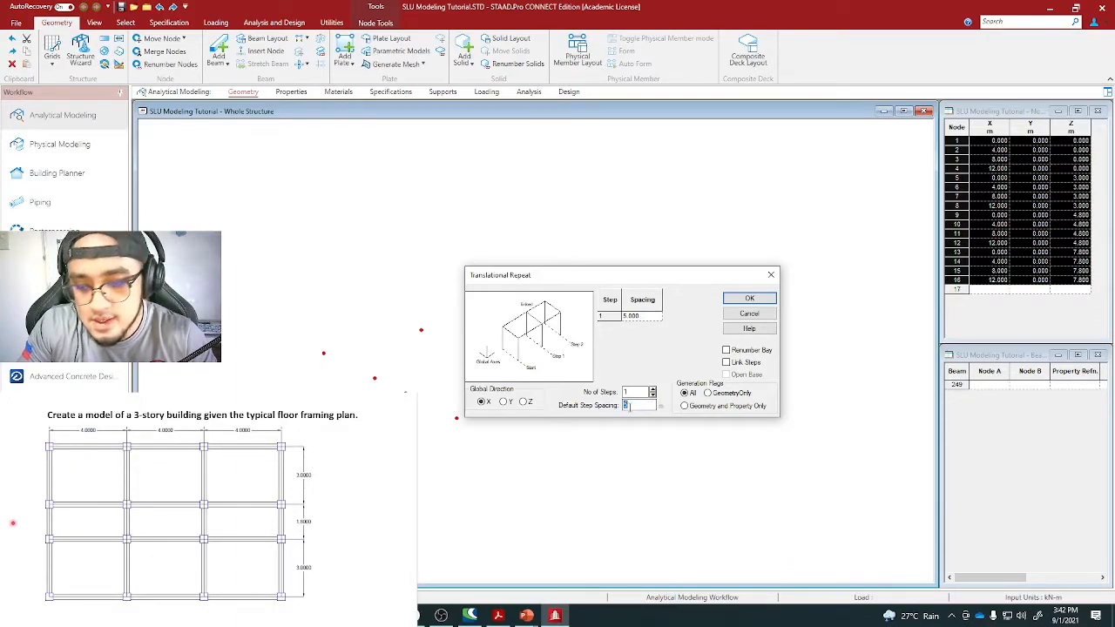
click(507, 402)
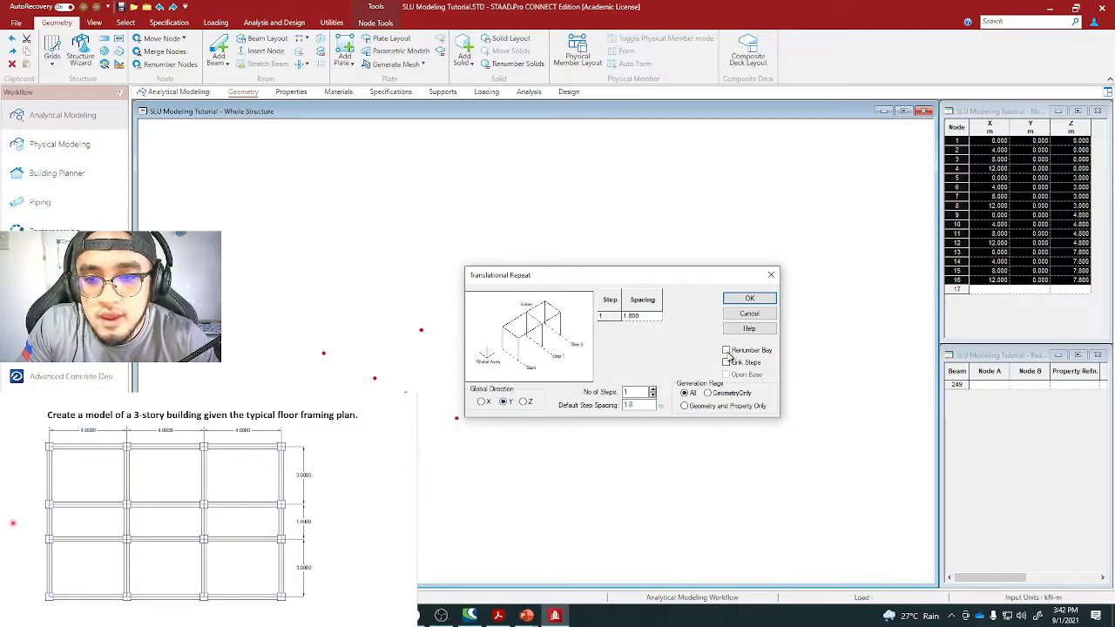
click(726, 363)
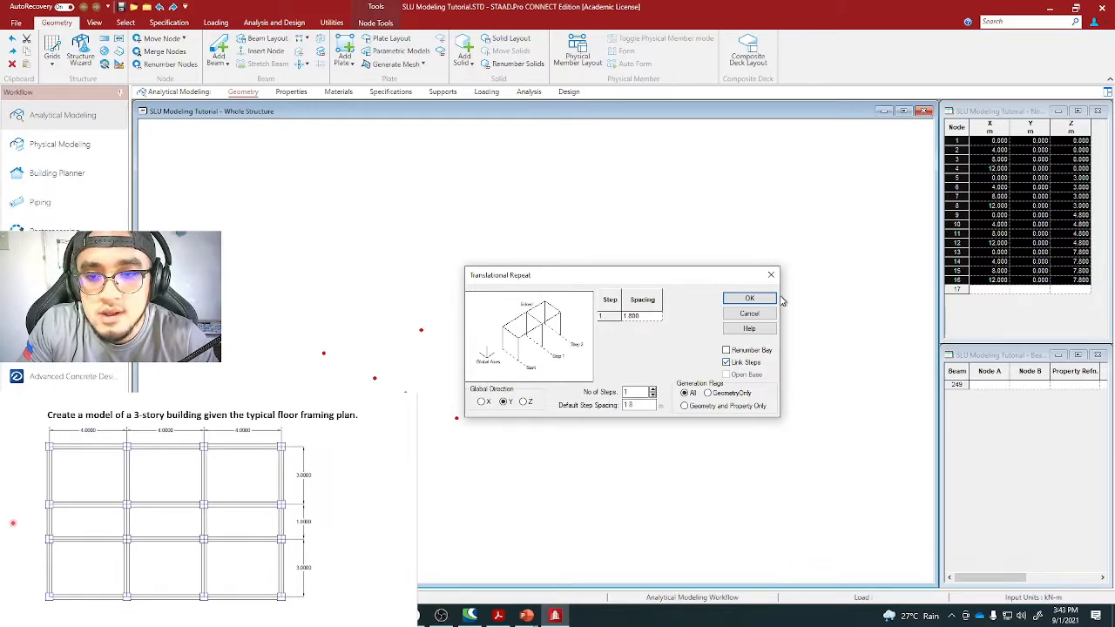
click(749, 299)
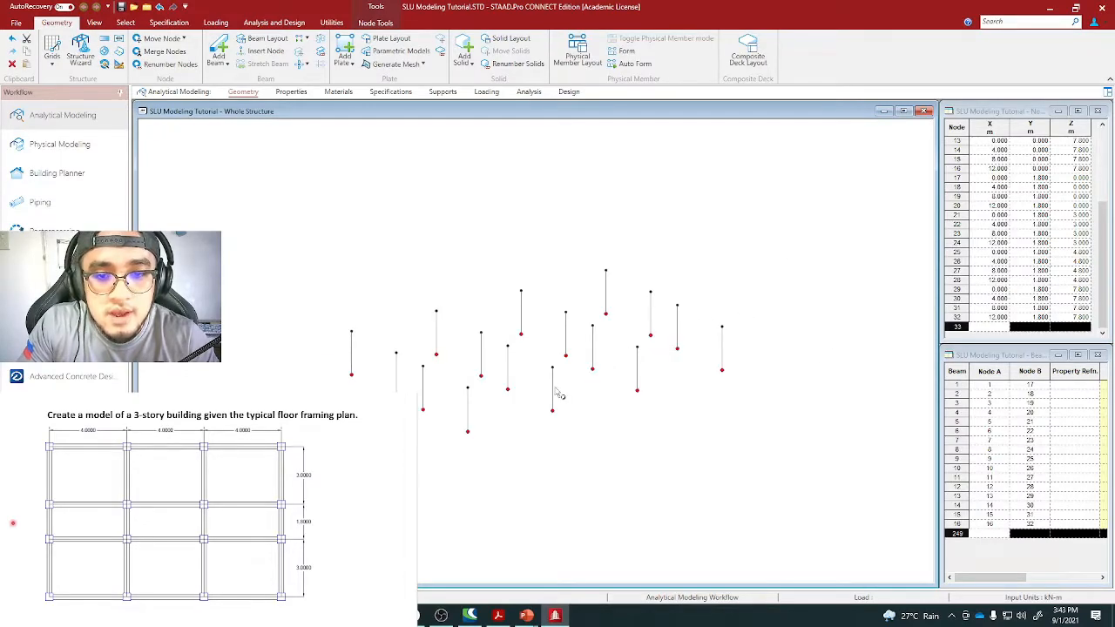
scroll(554, 373, up, 3)
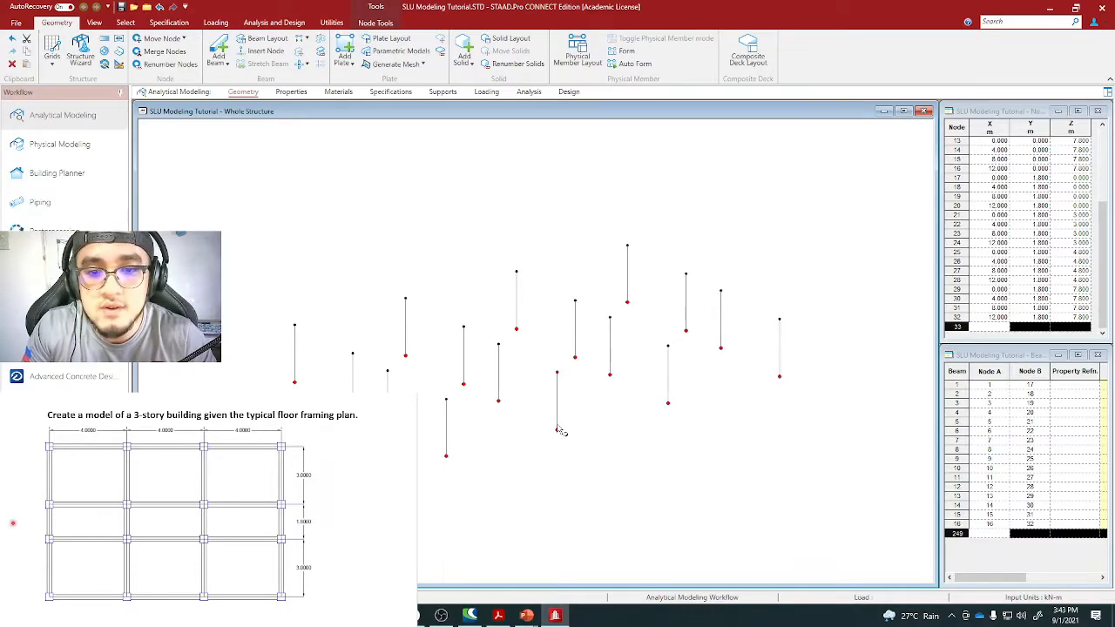
scroll(560, 430, up, 1)
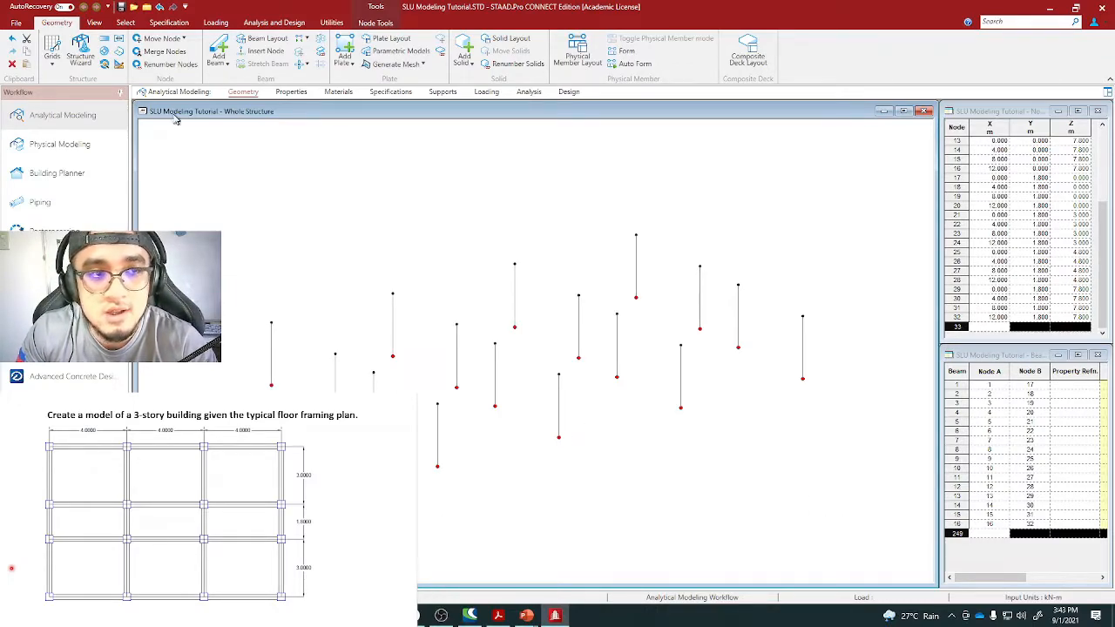
Select one of the new columns with the Beam Cursor and clear the selection.
click(125, 22)
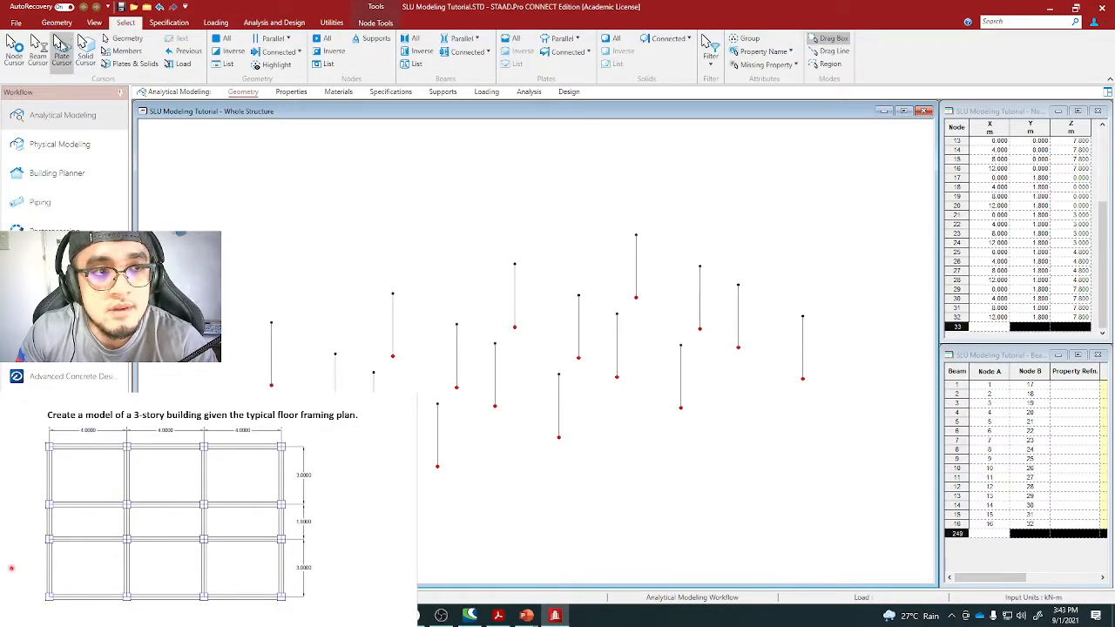
click(451, 446)
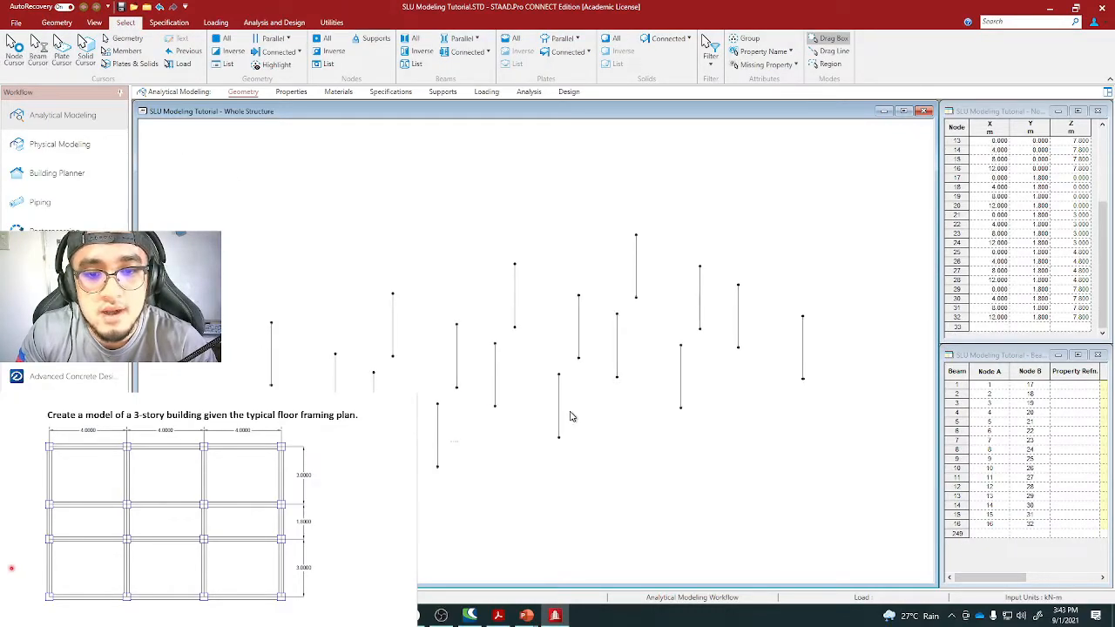
click(668, 372)
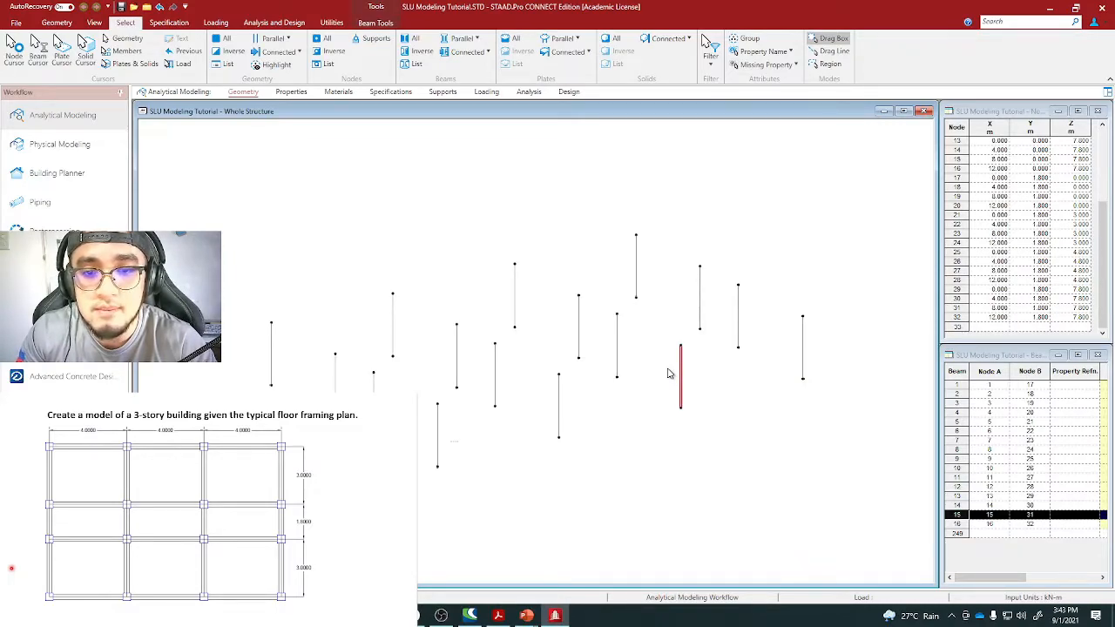
click(598, 486)
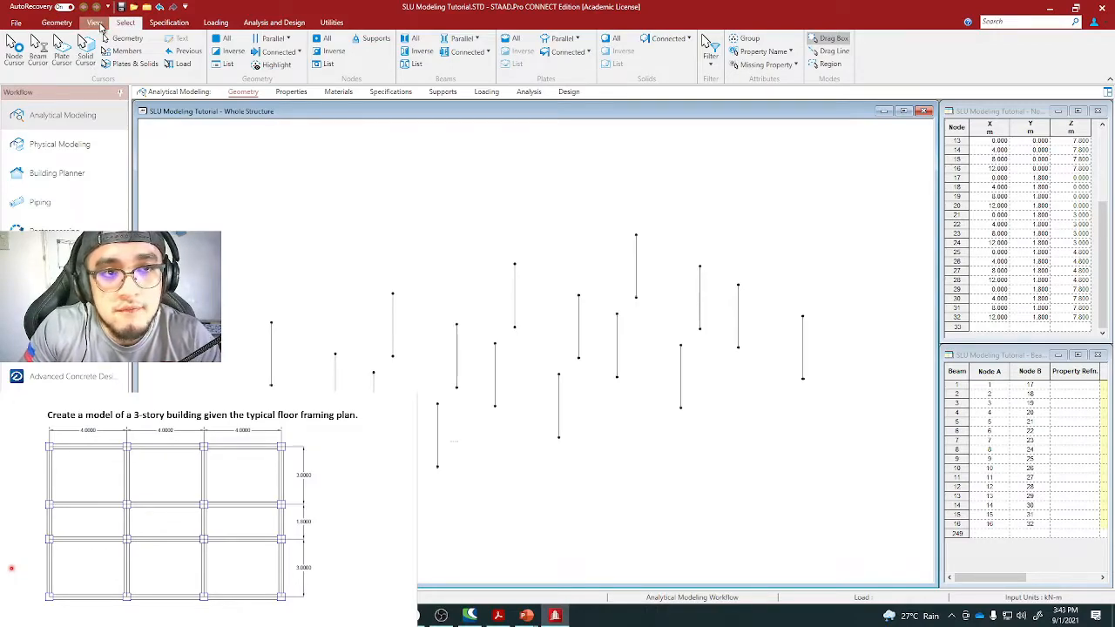
View the column model from the side and return to the isometric view.
click(94, 23)
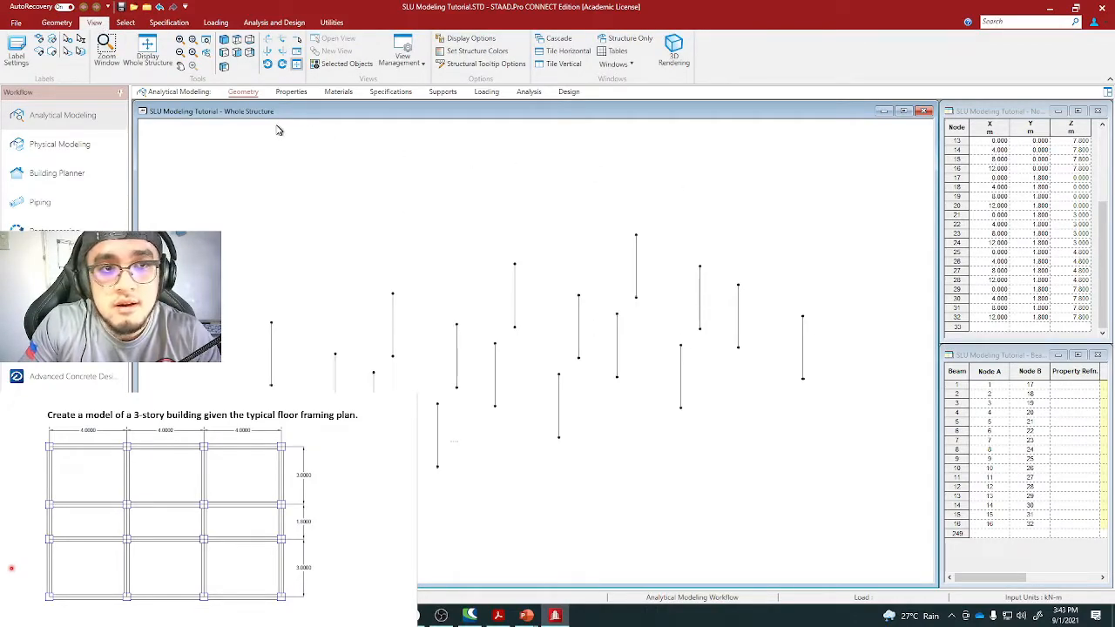
drag(182, 183, 827, 475)
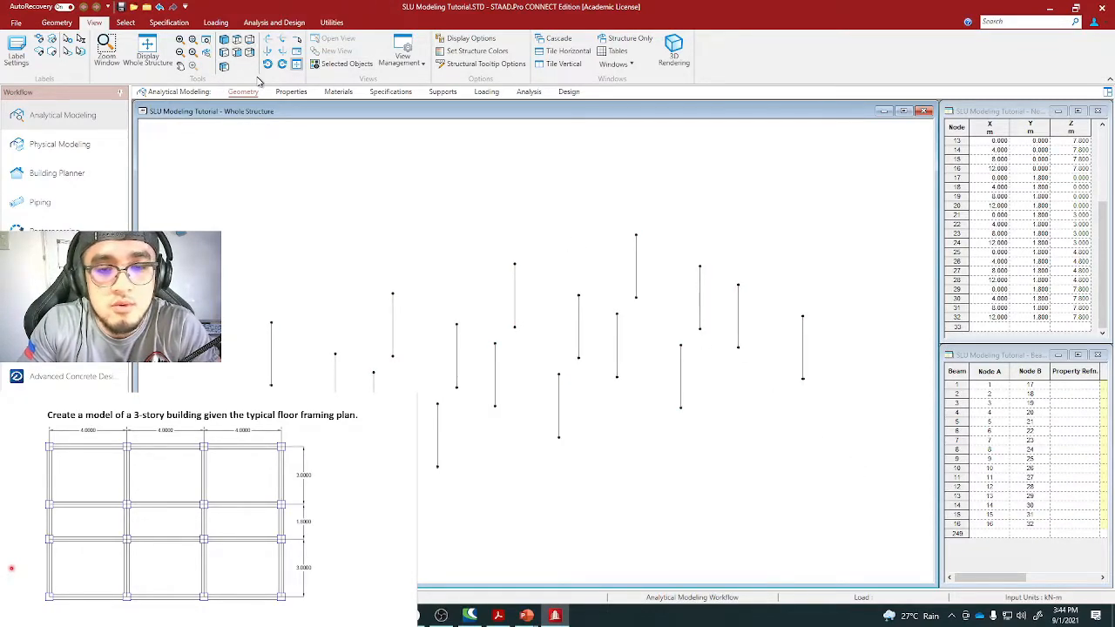
click(240, 56)
drag(228, 253, 844, 457)
click(844, 461)
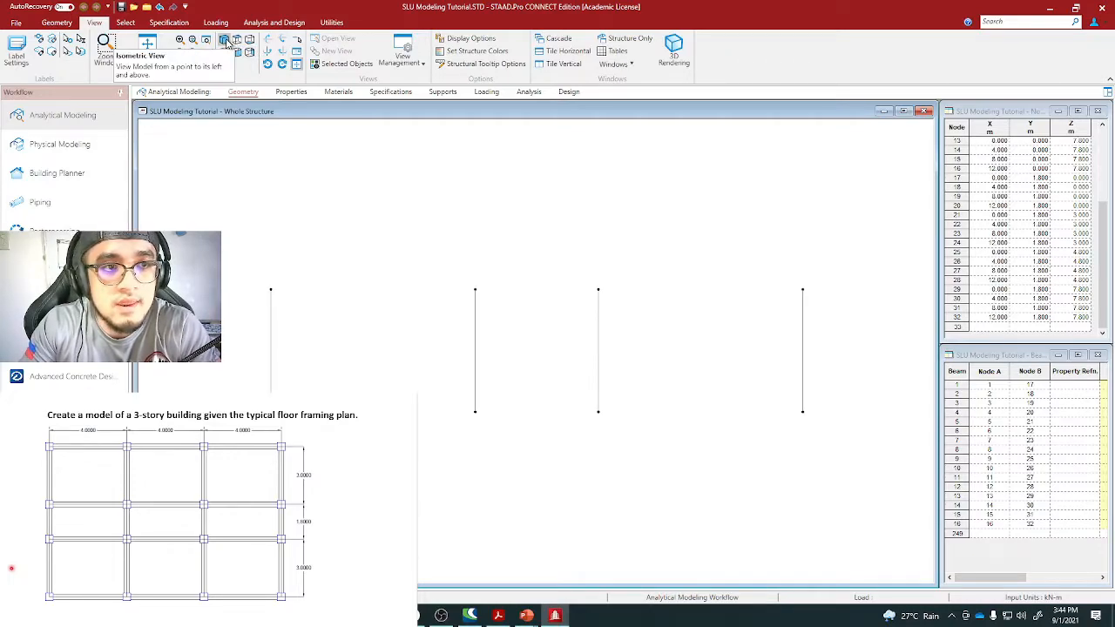
click(226, 42)
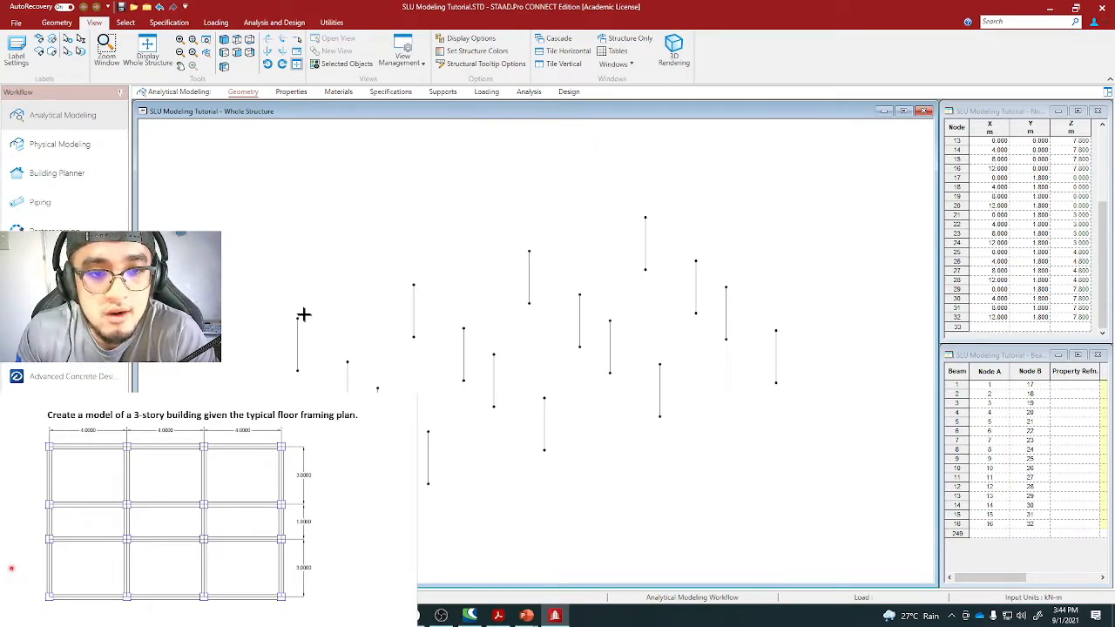
Select the sixteen upper-level nodes at Y 1.8 m with the Node Cursor, adding one grid line at a time.
click(125, 22)
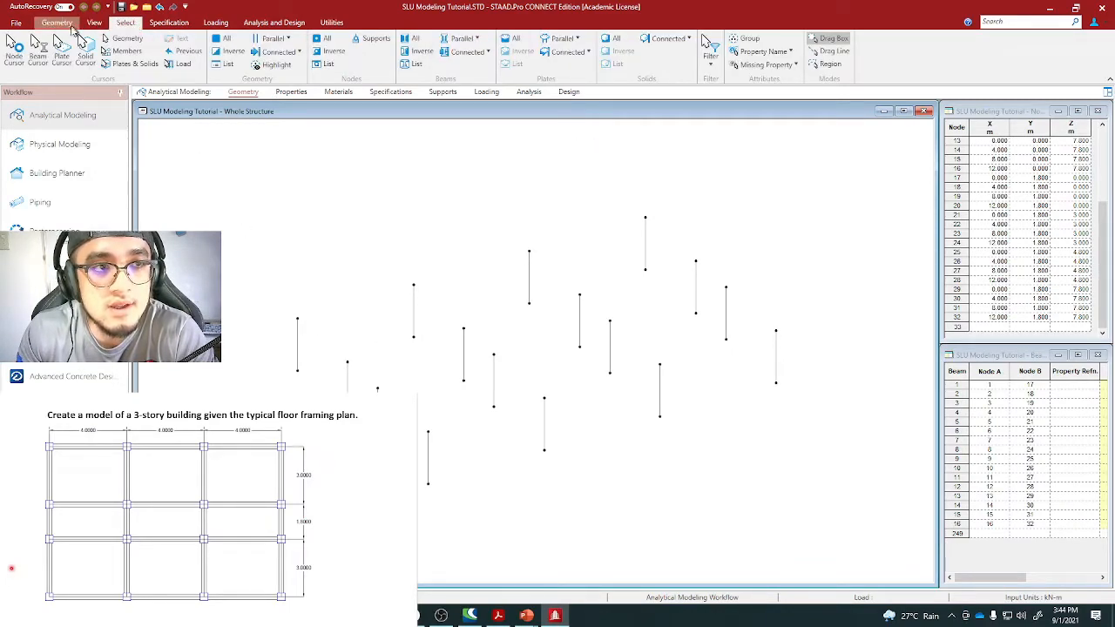
drag(280, 297, 441, 448)
ctrl+drag(388, 264, 568, 407)
ctrl+drag(510, 220, 687, 381)
ctrl+drag(626, 188, 803, 344)
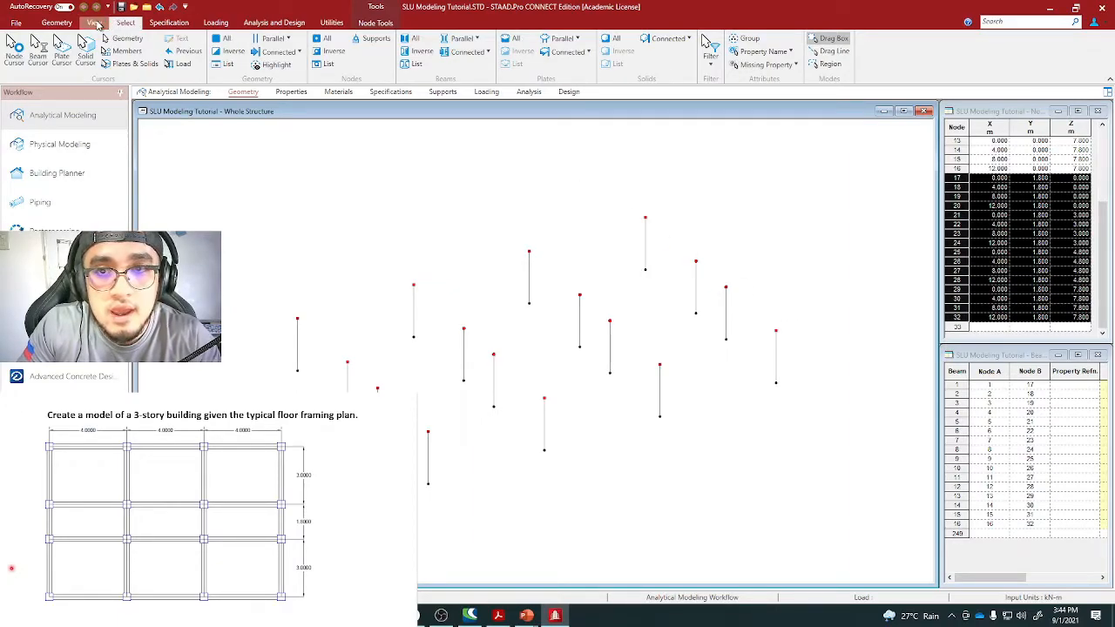
Display only the selected upper-level nodes in the structure view and clear the selection.
click(96, 23)
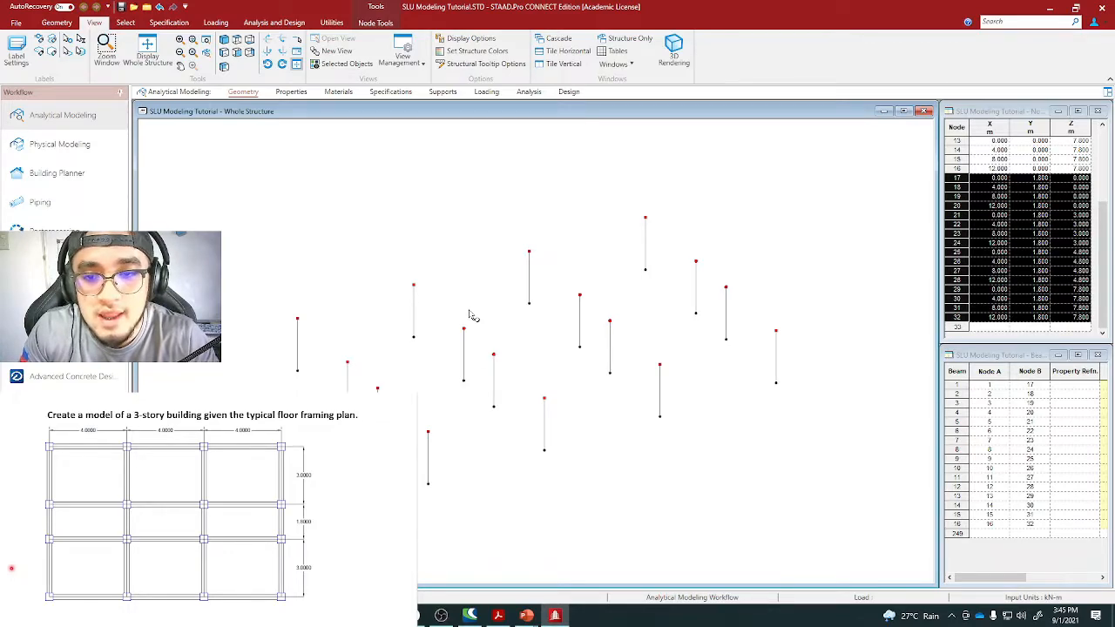
click(332, 64)
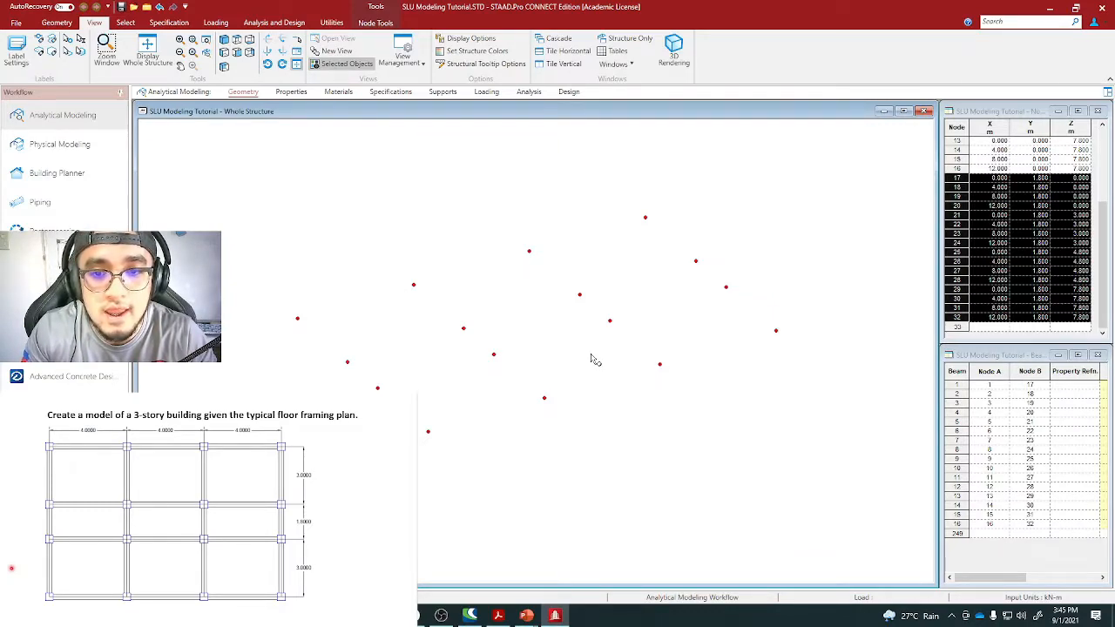
click(588, 408)
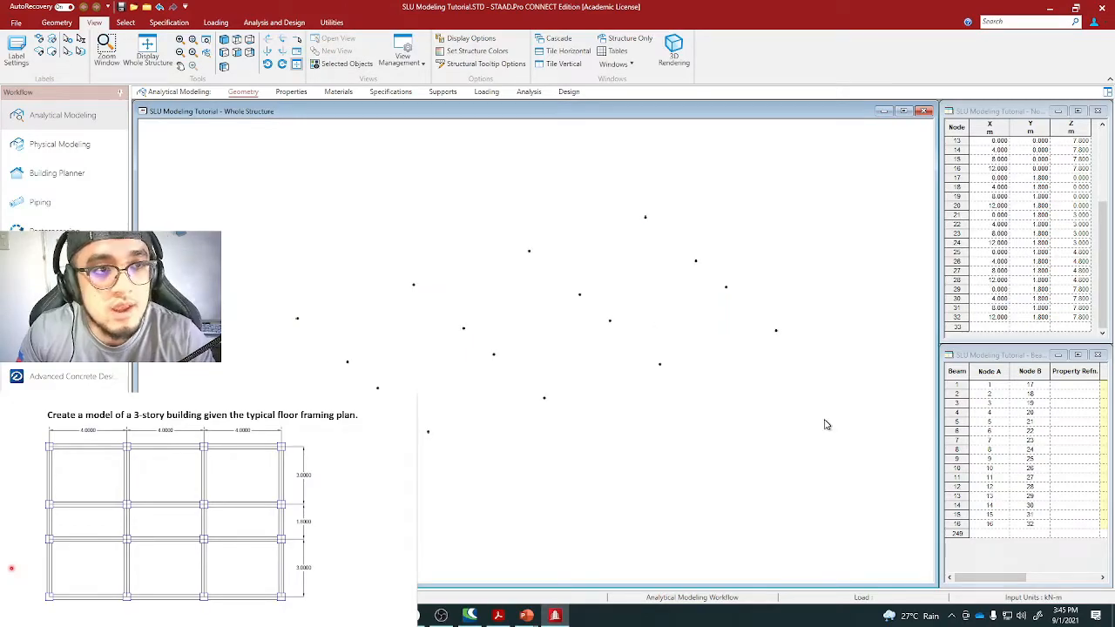
Add three beams node to node along the Z 0 m edge, connecting nodes 17, 18, 19 and 20.
click(75, 25)
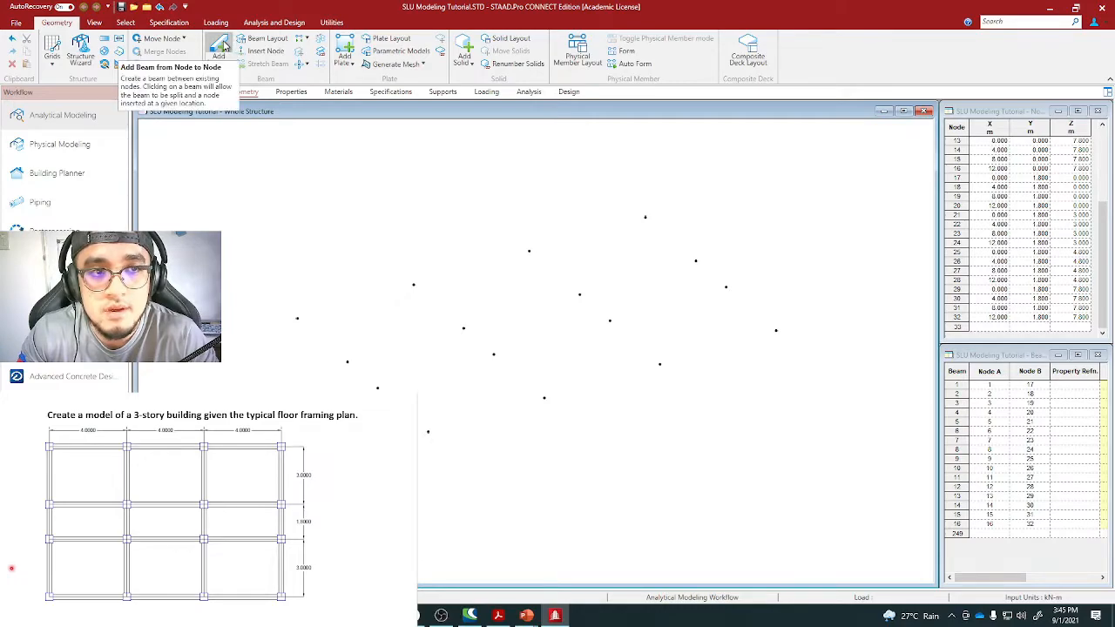
click(221, 46)
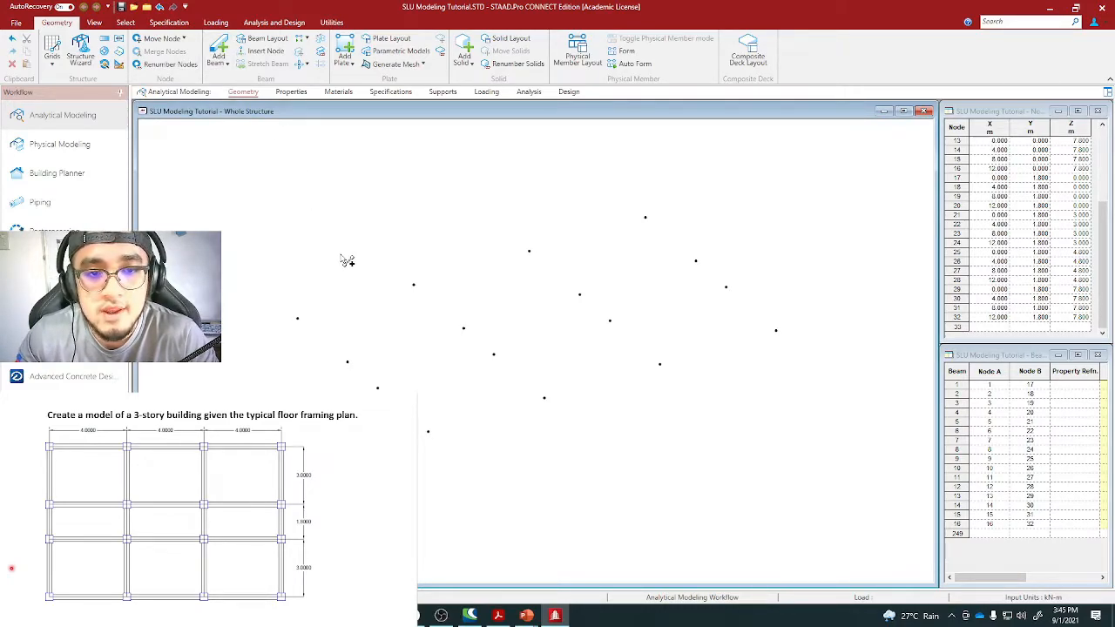
click(298, 319)
click(415, 285)
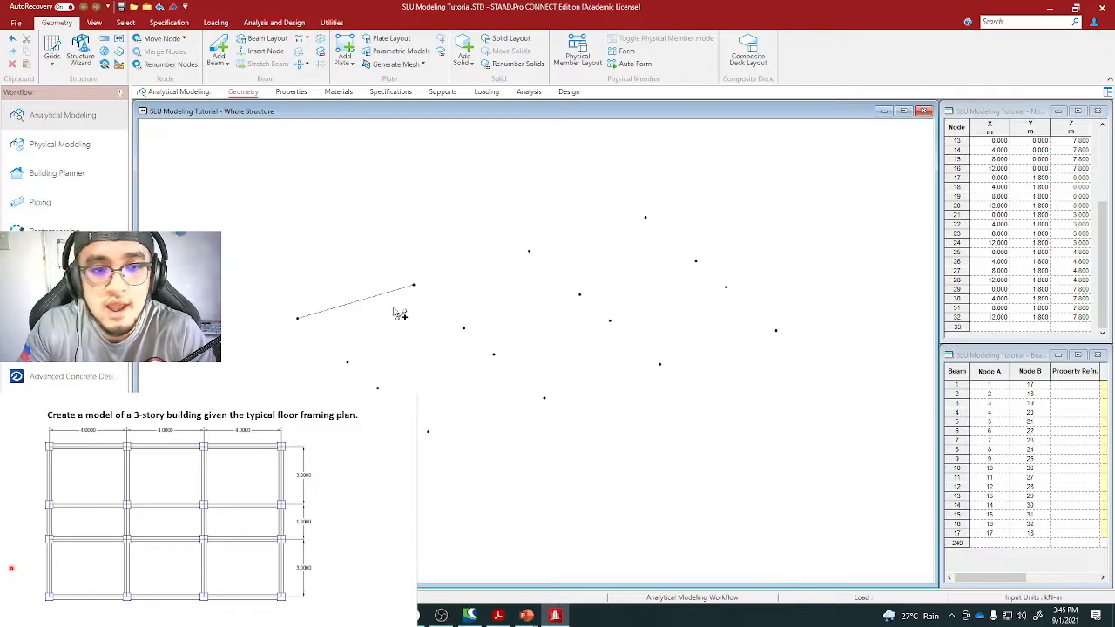
scroll(343, 313, up, 5)
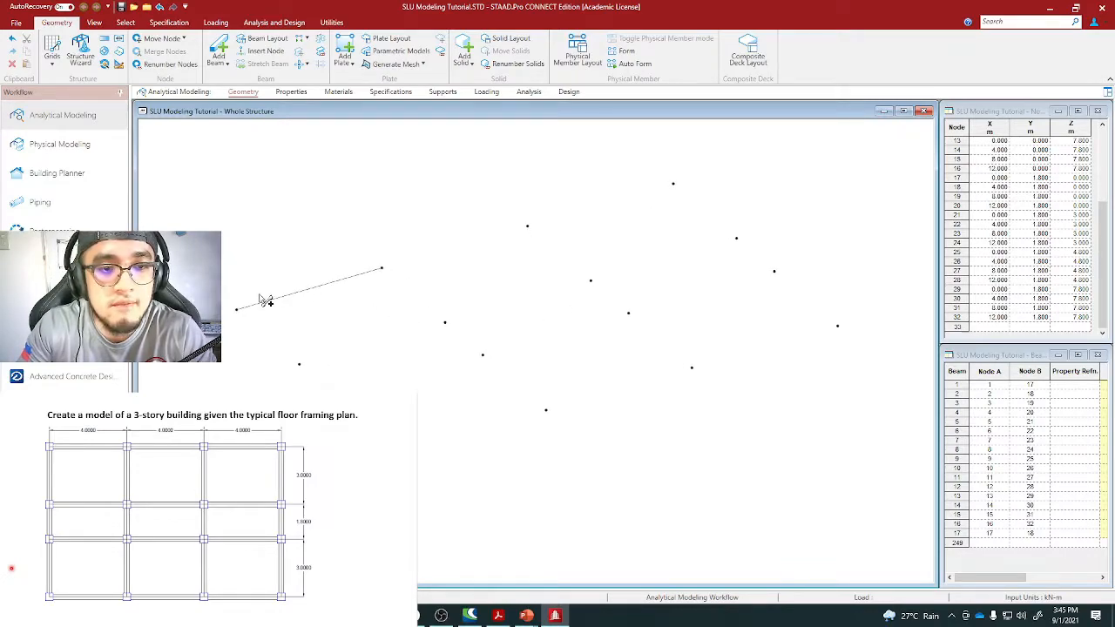
scroll(488, 322, down, 1)
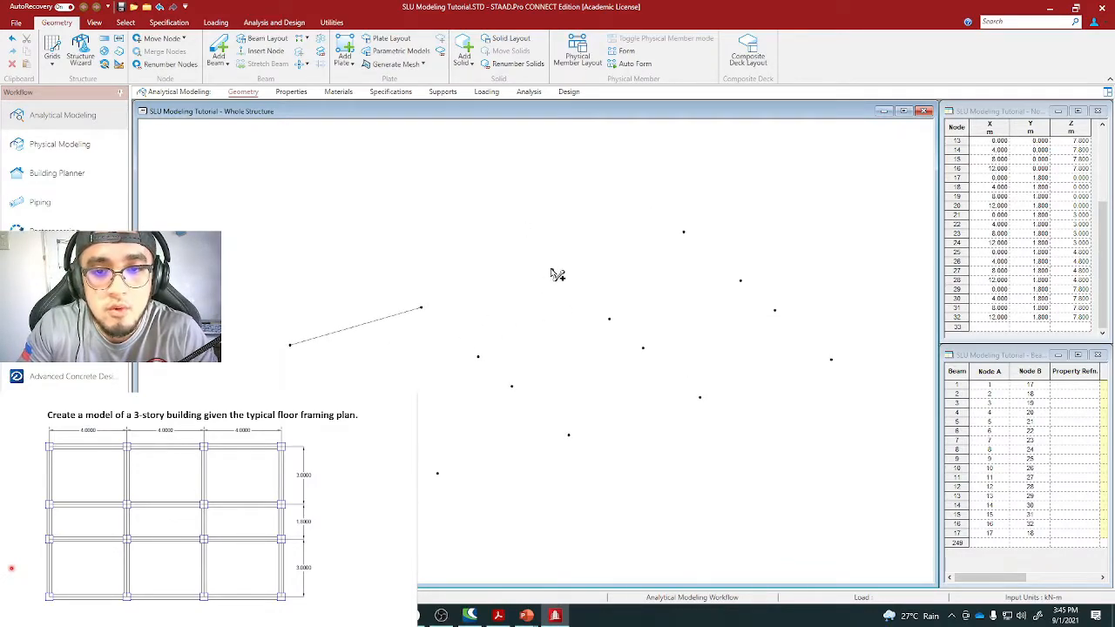
click(422, 310)
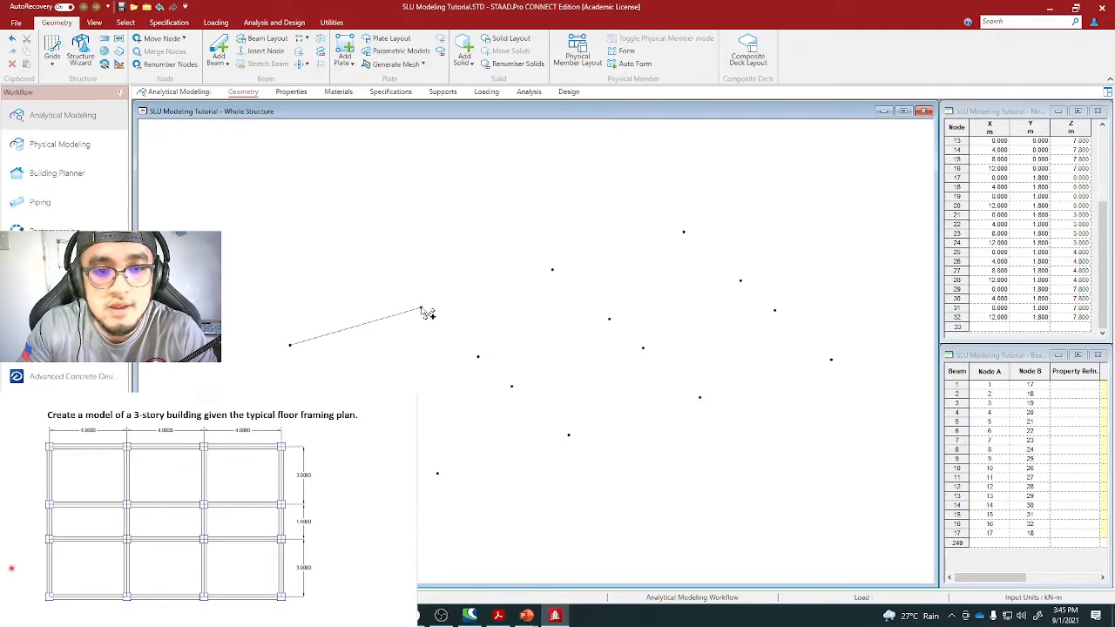
click(554, 272)
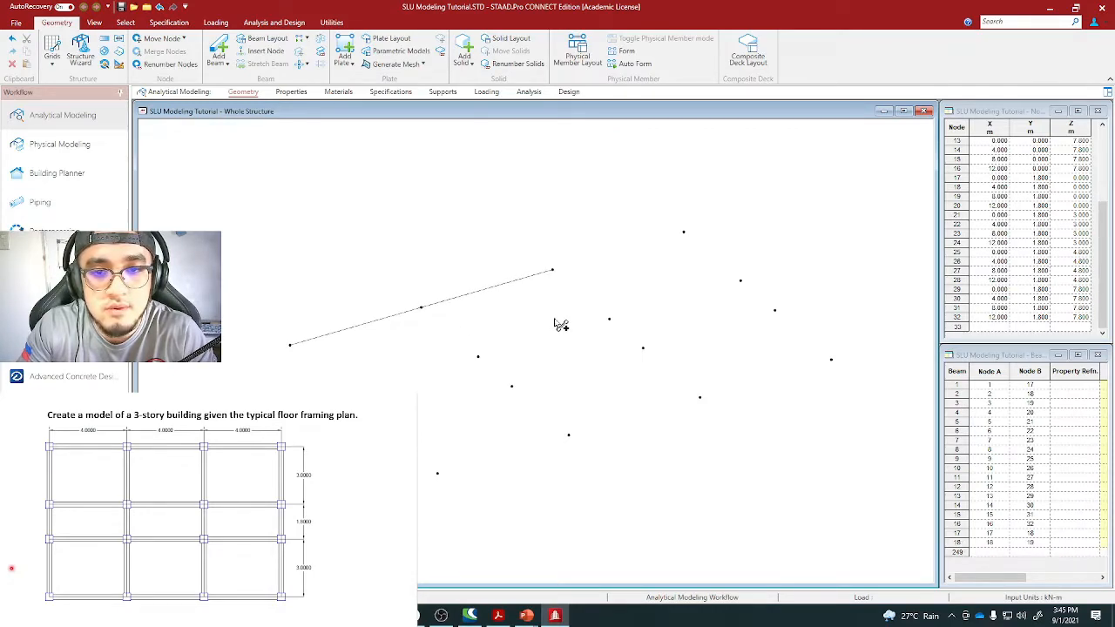
click(684, 233)
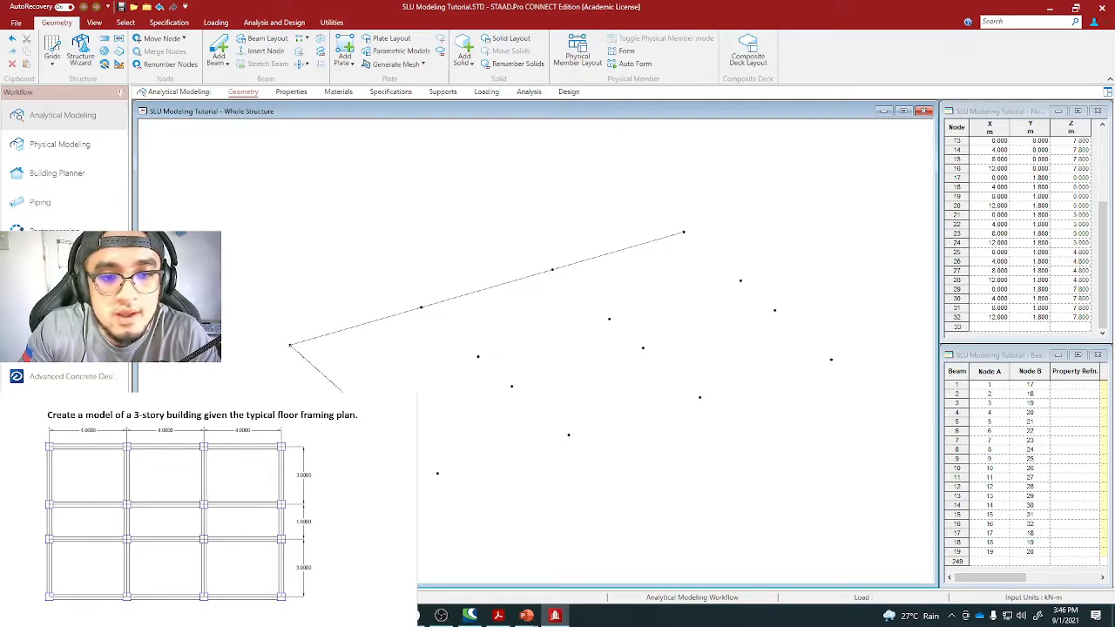
click(290, 345)
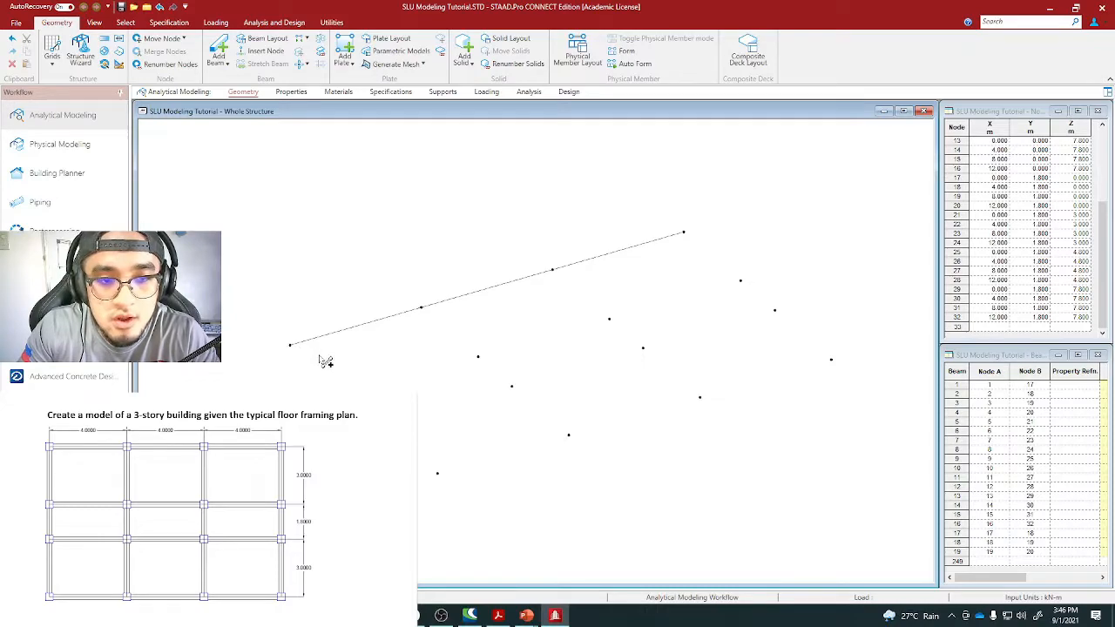
click(349, 389)
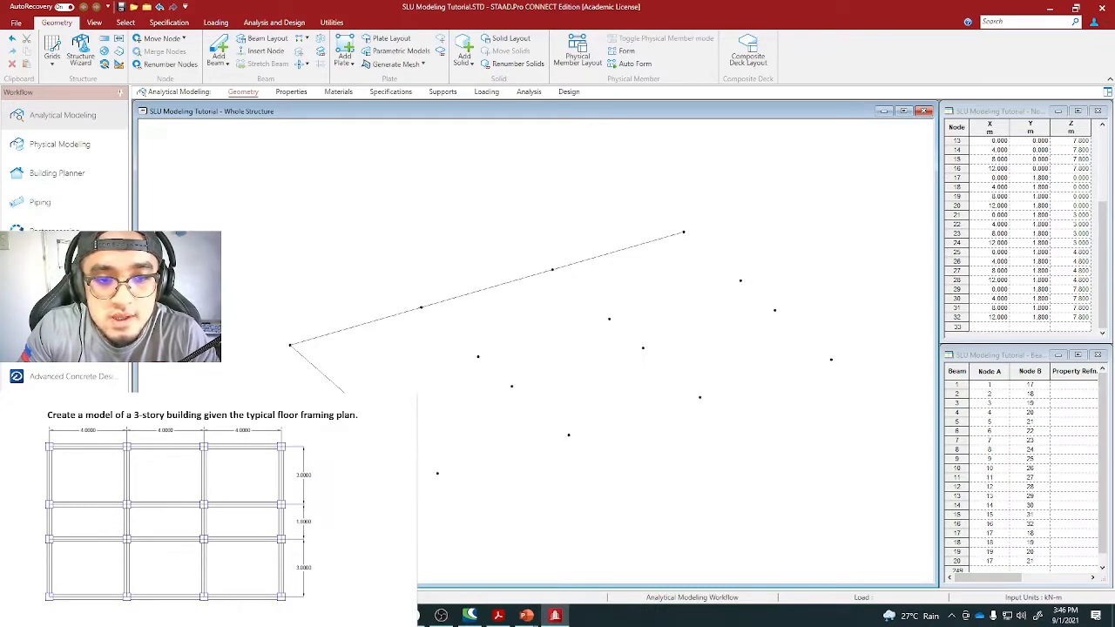
key(ctrl+z)
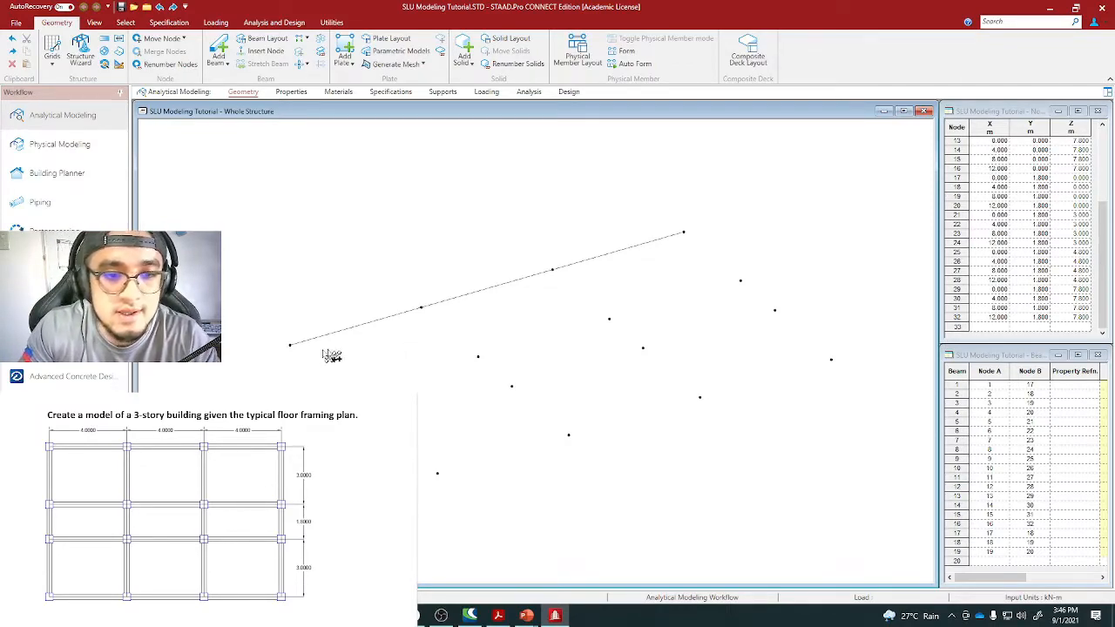
Add beams between adjacent nodes along the X 0 m edge and the Z 7.8 m edge, running from node 17 through node 29 to node 32.
click(291, 346)
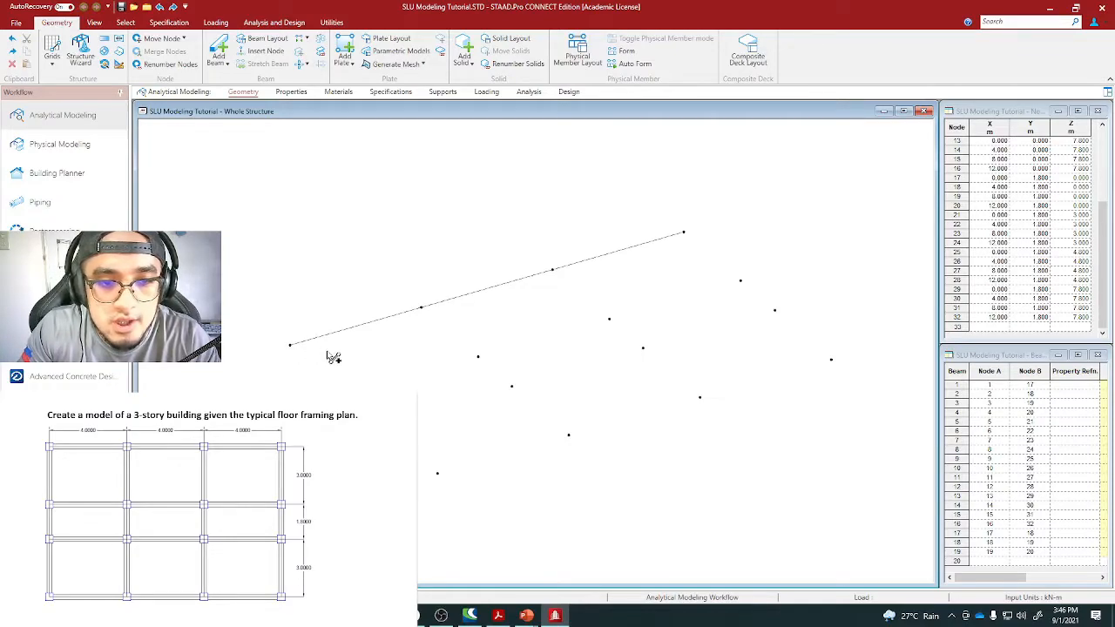
click(345, 395)
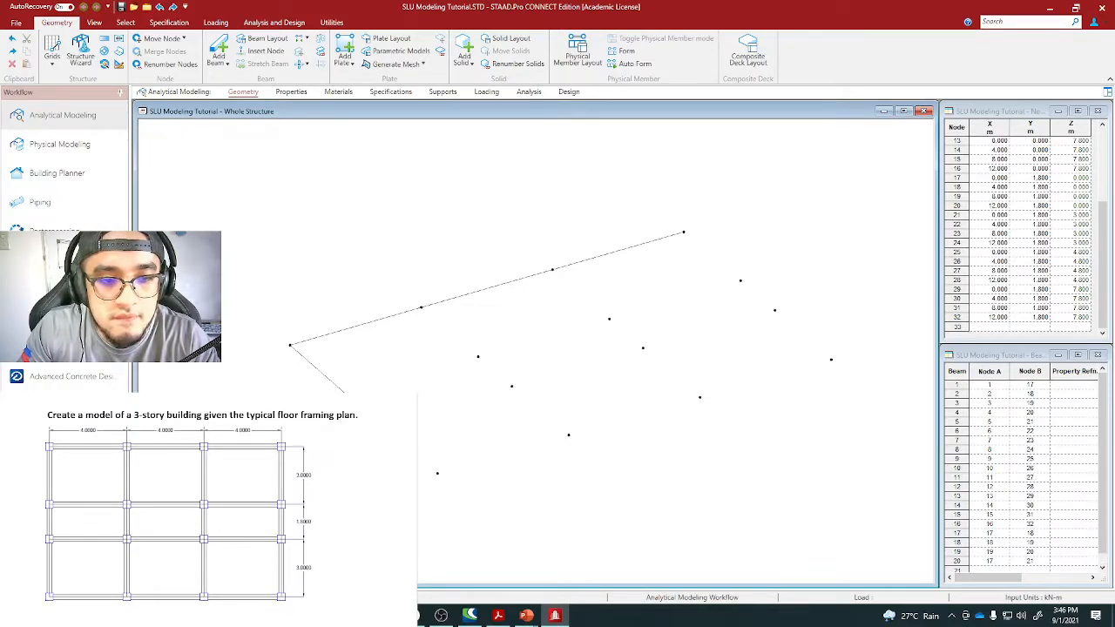
click(381, 425)
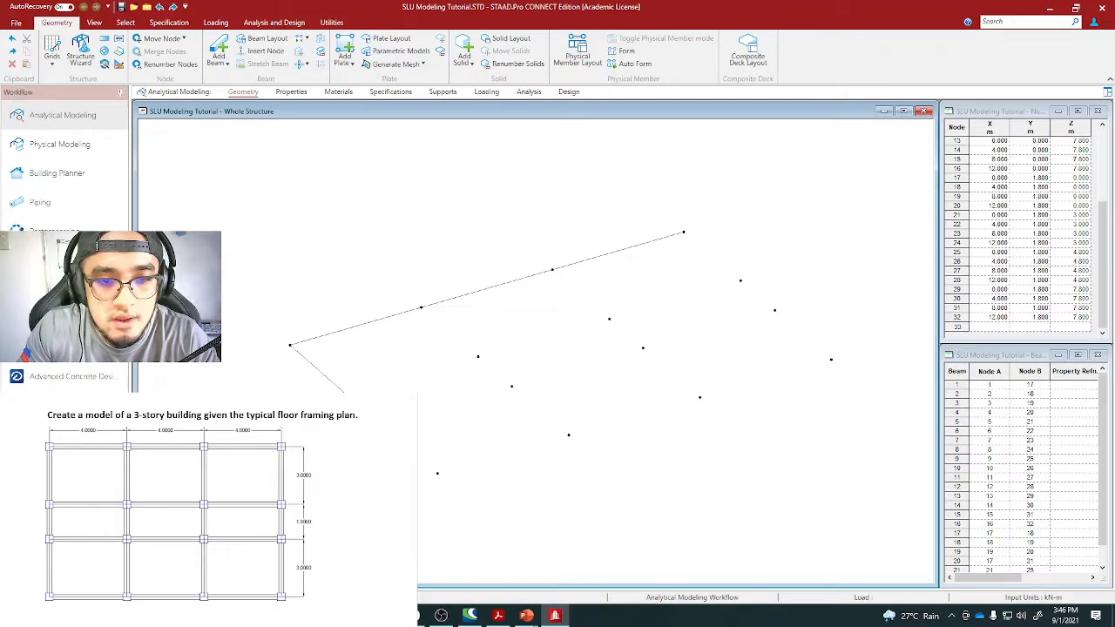
click(438, 474)
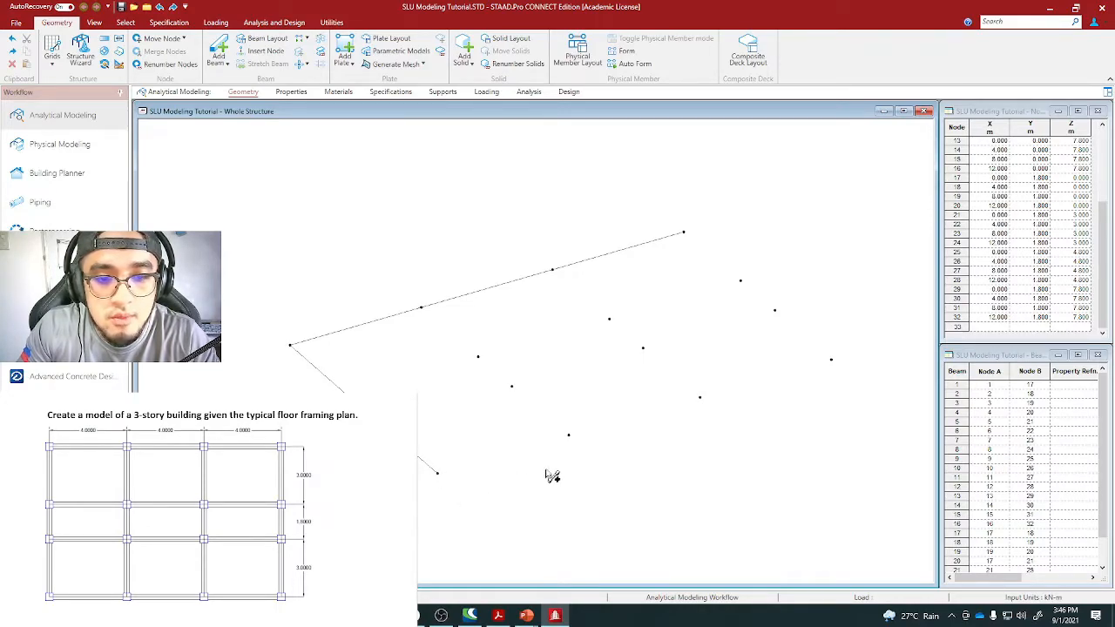
click(568, 435)
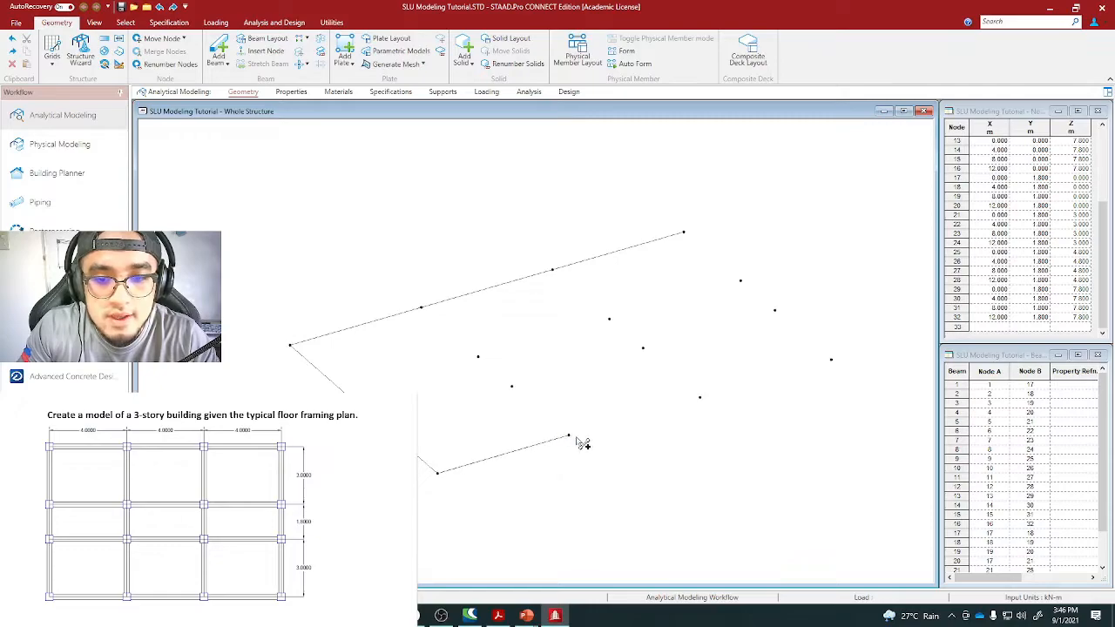
click(700, 397)
click(831, 361)
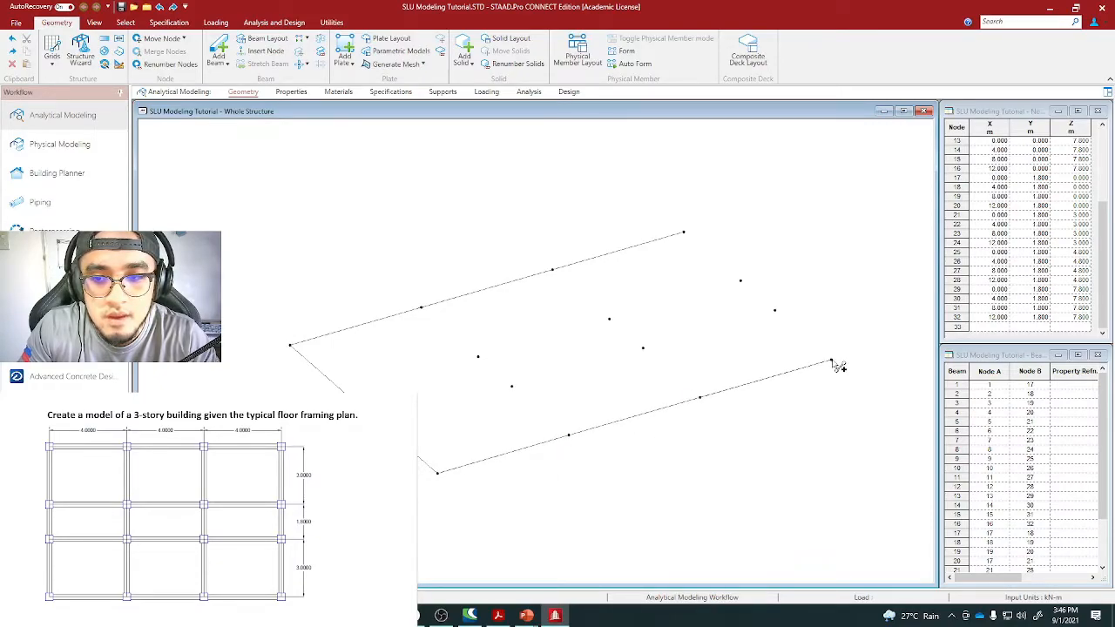
Close the floor perimeter with beams along the X 12 m edge through nodes 20, 24, 28 and 32.
click(684, 234)
click(741, 280)
click(775, 310)
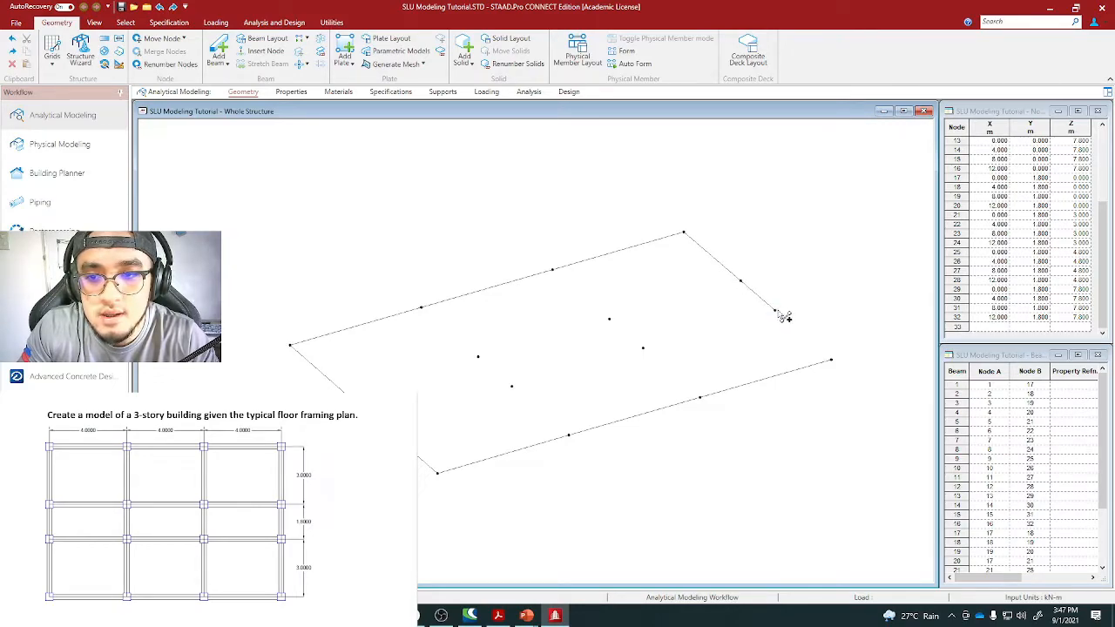
click(831, 360)
Add the interior beams along the Z 3 m and Z 4.8 m grid lines, from the X 0 m edge to the X 12 m edge.
click(348, 394)
click(478, 357)
click(610, 319)
click(380, 424)
click(512, 386)
click(643, 349)
click(775, 310)
Add the interior beams along the X 4 m and X 8 m grid lines, connecting the nodes from Z 0 to Z 7.8 m.
click(422, 307)
click(479, 357)
click(511, 387)
click(568, 435)
click(552, 270)
click(610, 319)
click(643, 348)
click(700, 398)
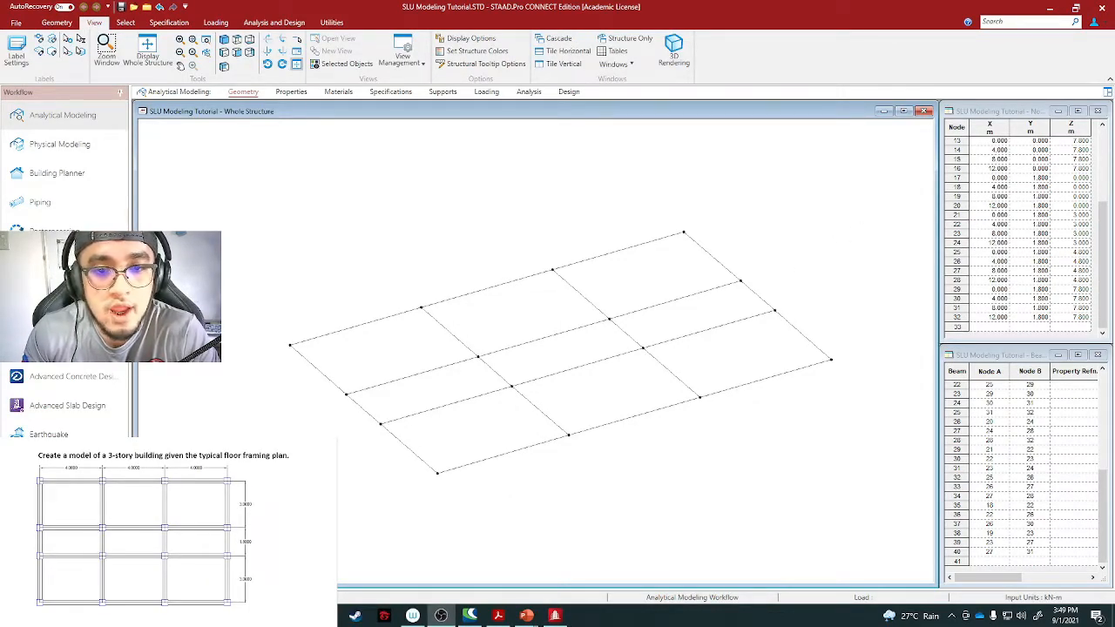
Turn off the selected-objects-only display to show the whole structure with its columns.
click(759, 453)
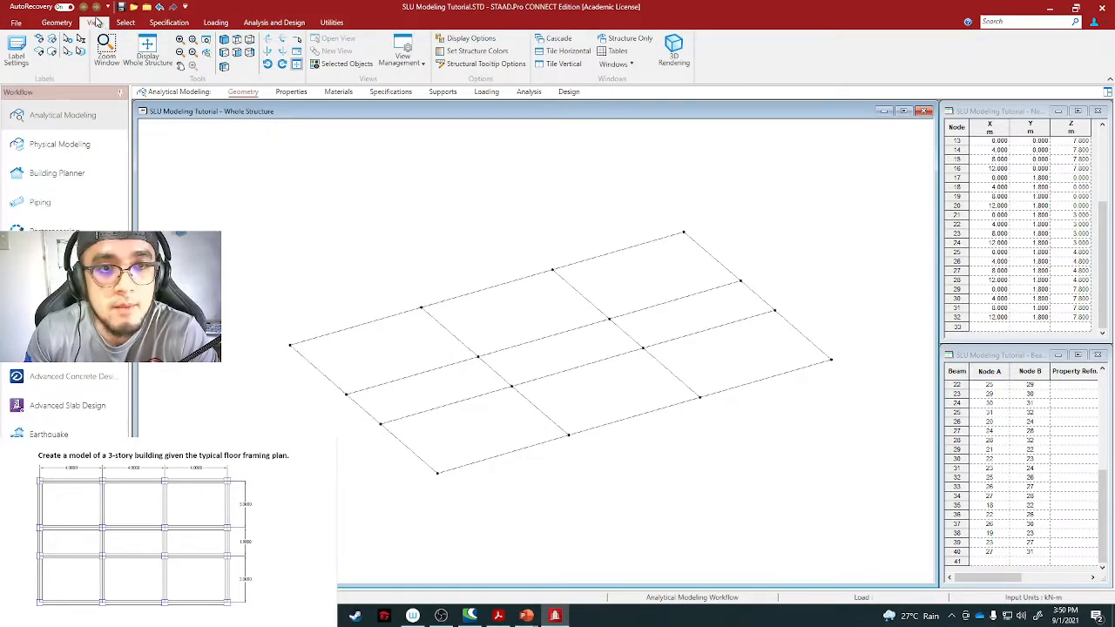
click(349, 68)
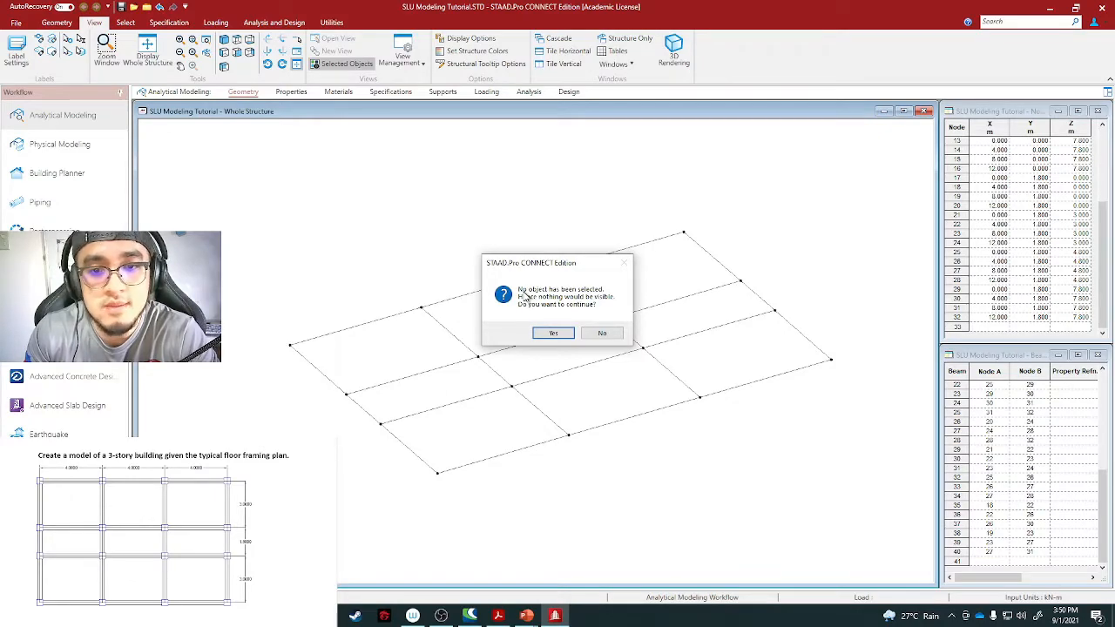
click(554, 332)
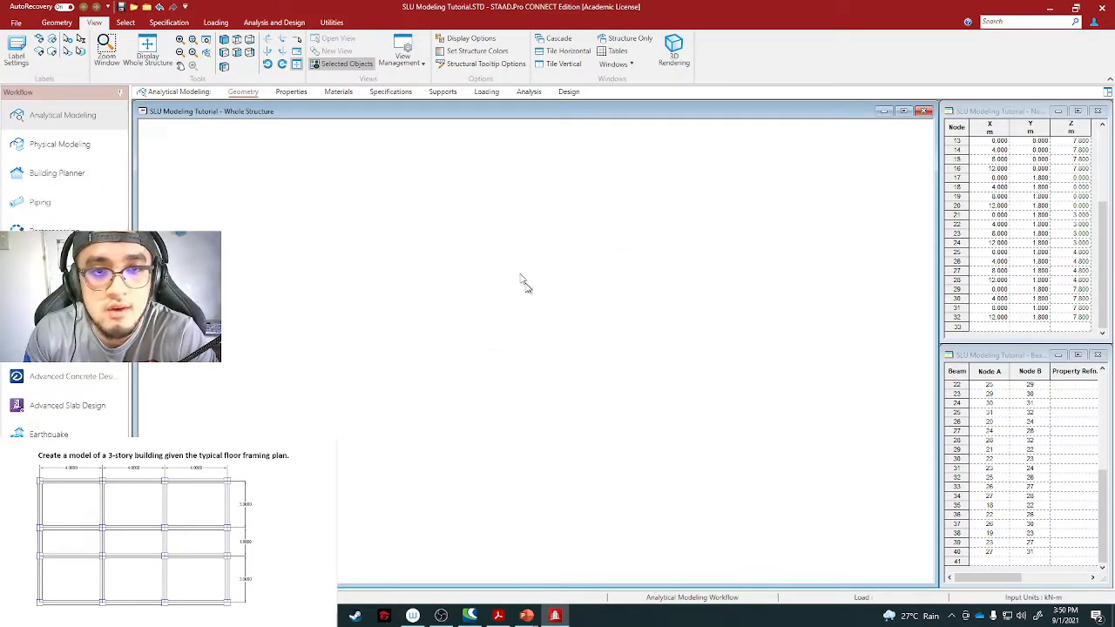
click(350, 65)
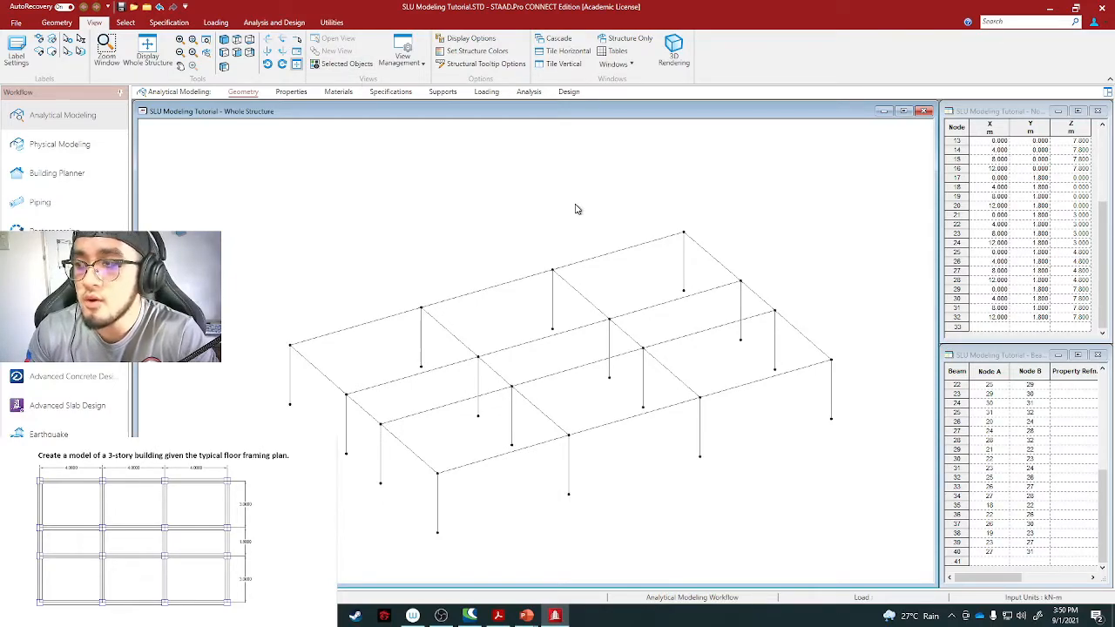
scroll(571, 371, up, 3)
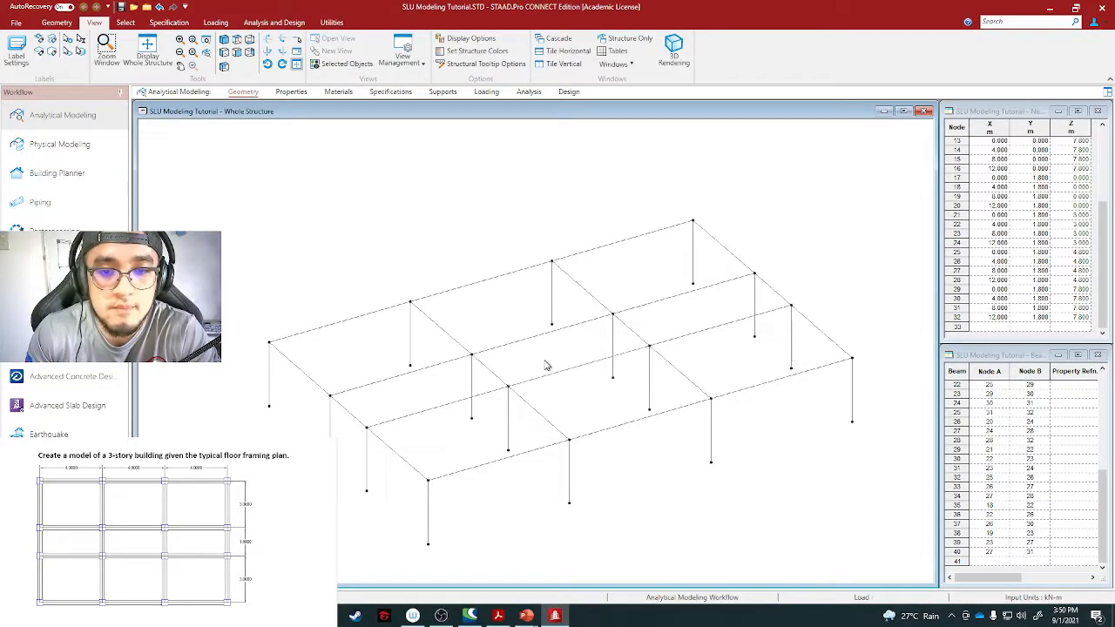
scroll(546, 366, up, 4)
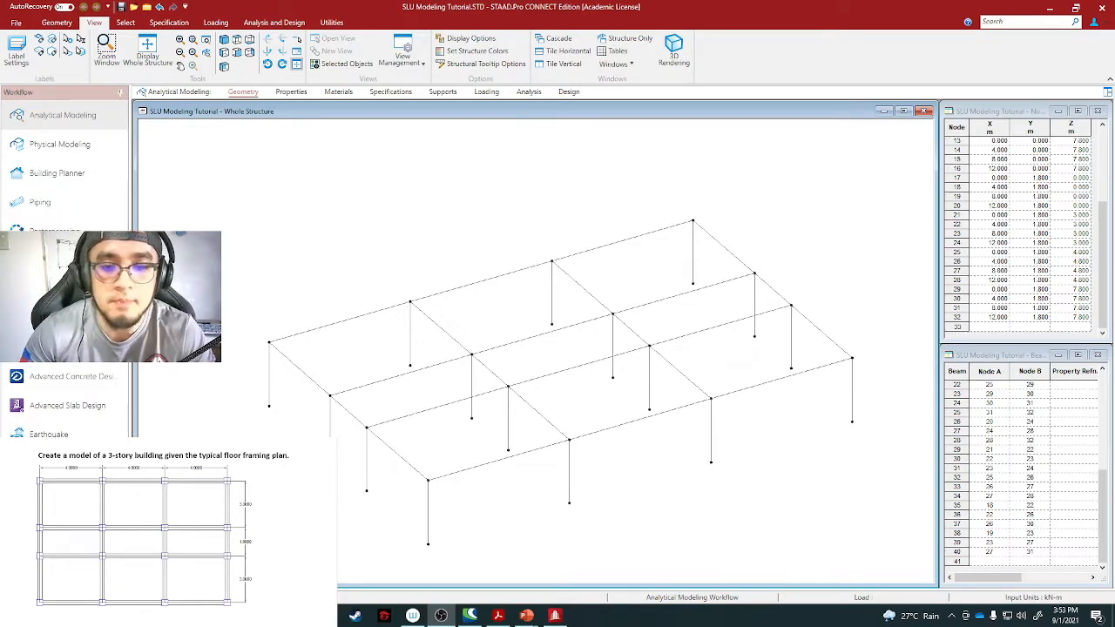
click(427, 228)
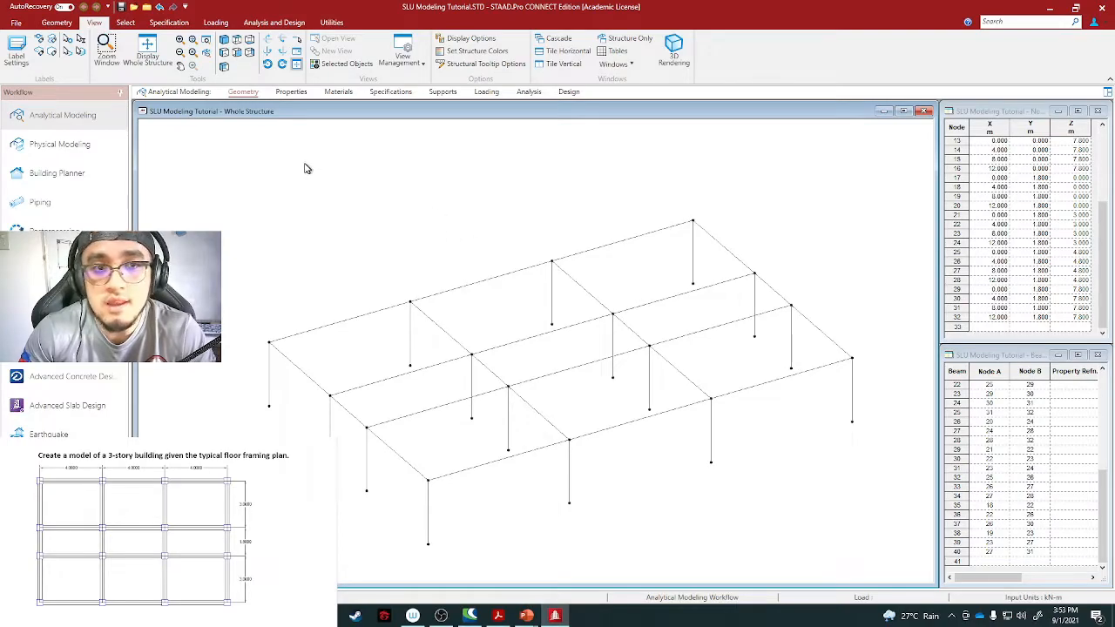
scroll(1020, 193, up, 2)
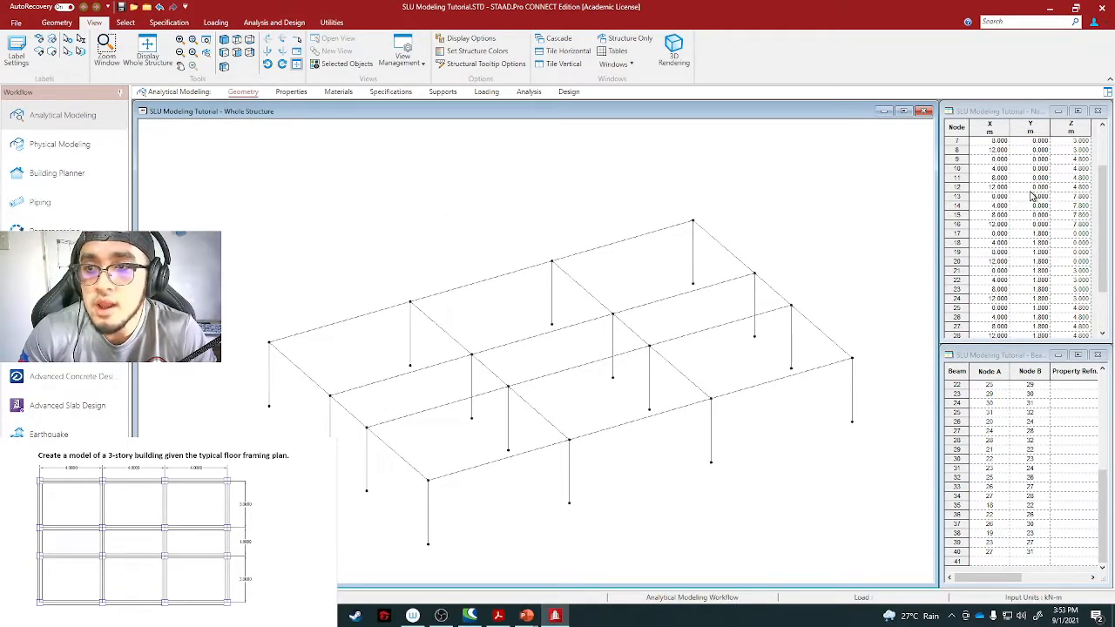
scroll(1021, 160, down, 2)
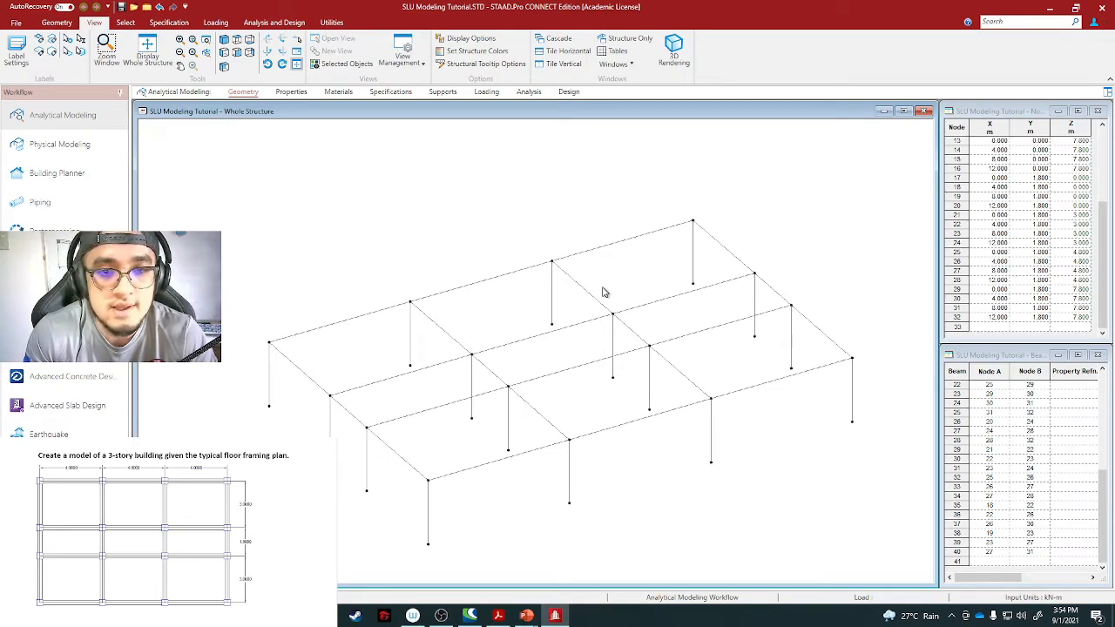
scroll(750, 427, down, 3)
scroll(745, 426, up, 2)
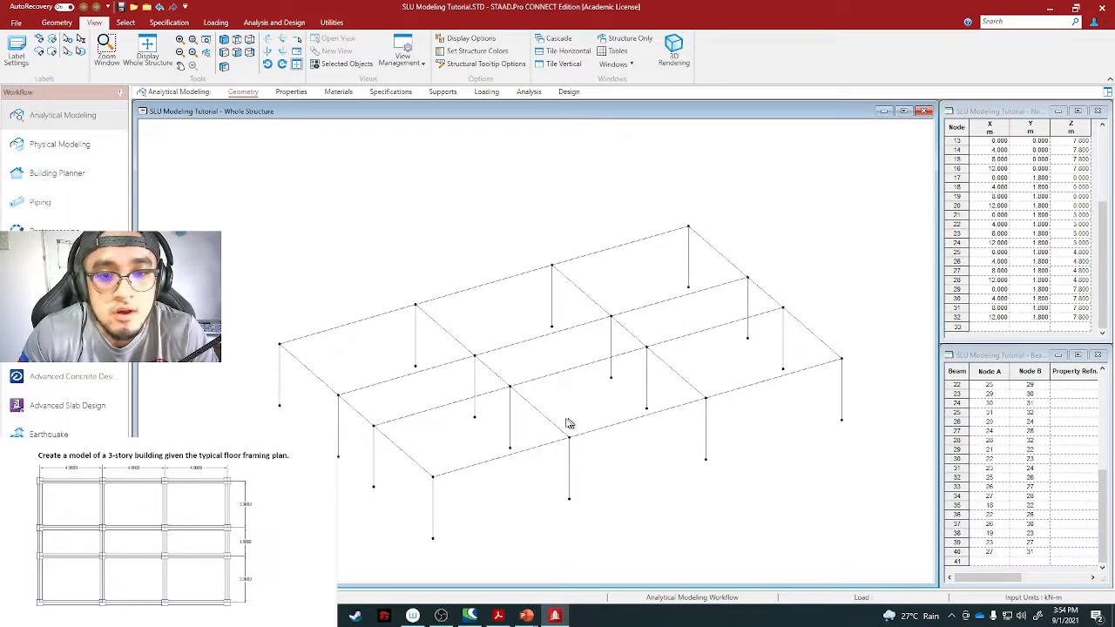
Try to select the floor beams one by one in the isometric view and clear the selection.
click(353, 329)
ctrl+click(453, 295)
ctrl+click(593, 255)
ctrl+click(699, 291)
click(778, 248)
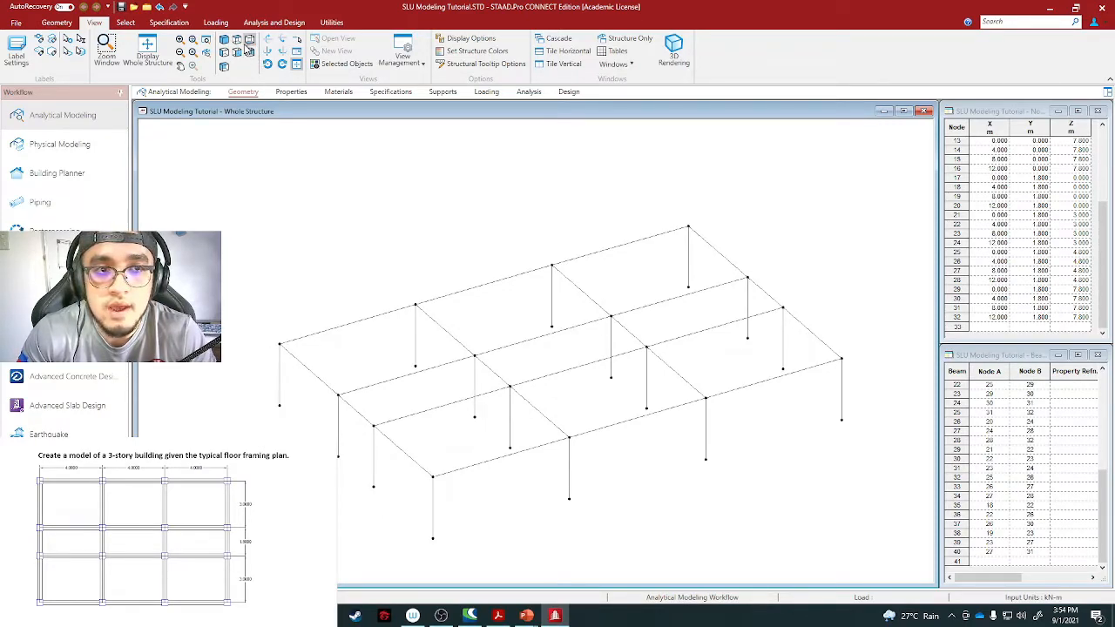
Select all floor beams in an elevation view and repeat them along global Y in 3 steps of 3 m with Link Steps enabled.
click(236, 52)
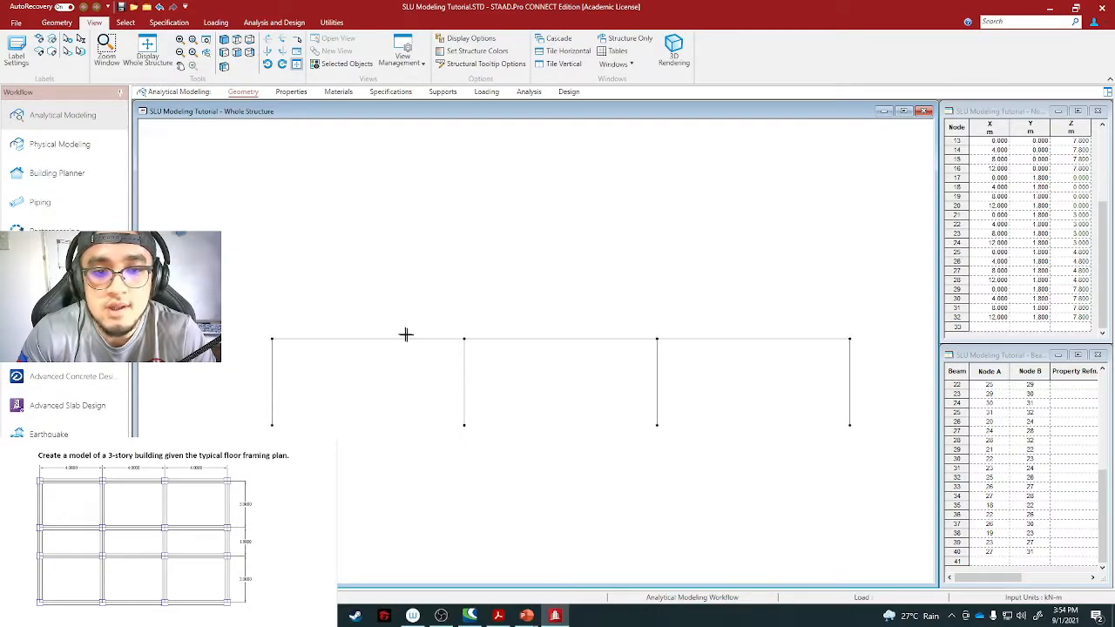
drag(664, 363, 901, 366)
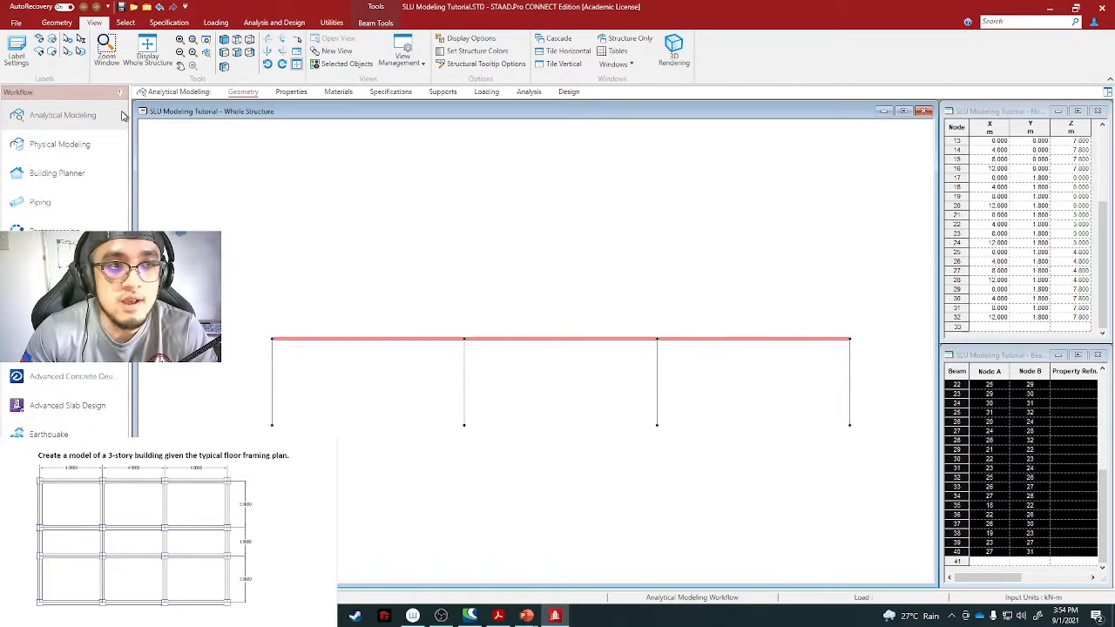
click(73, 24)
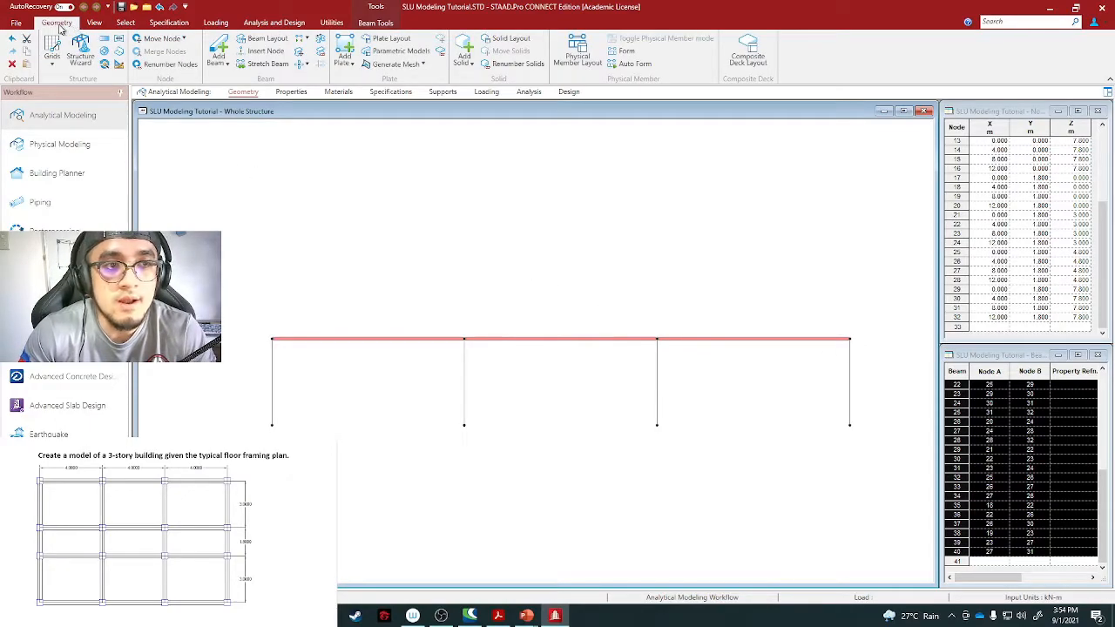
click(104, 40)
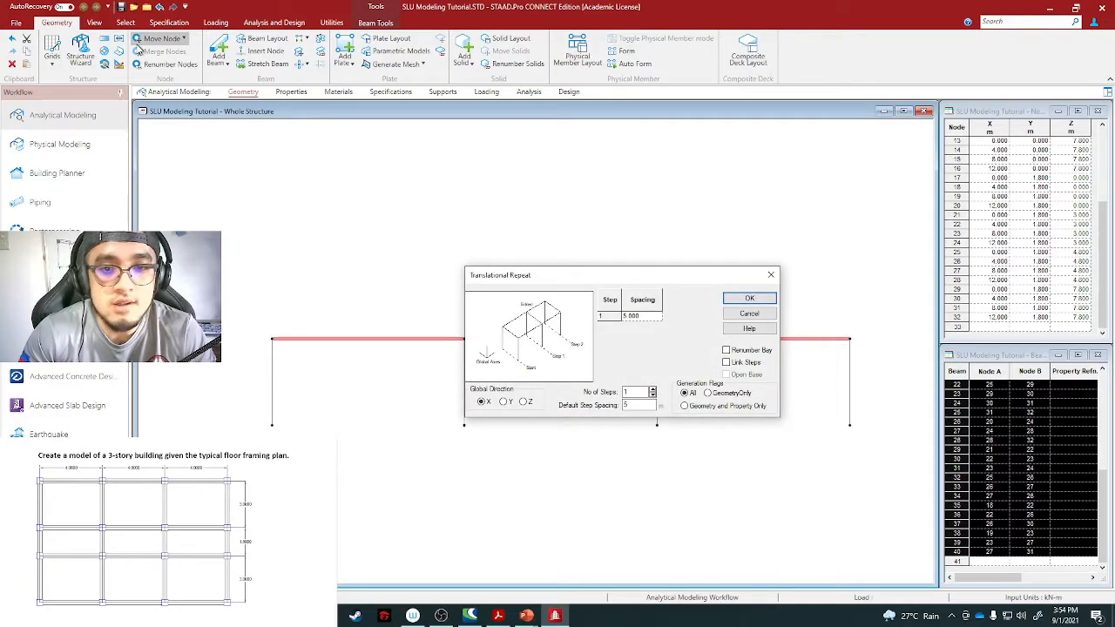
drag(614, 279, 512, 198)
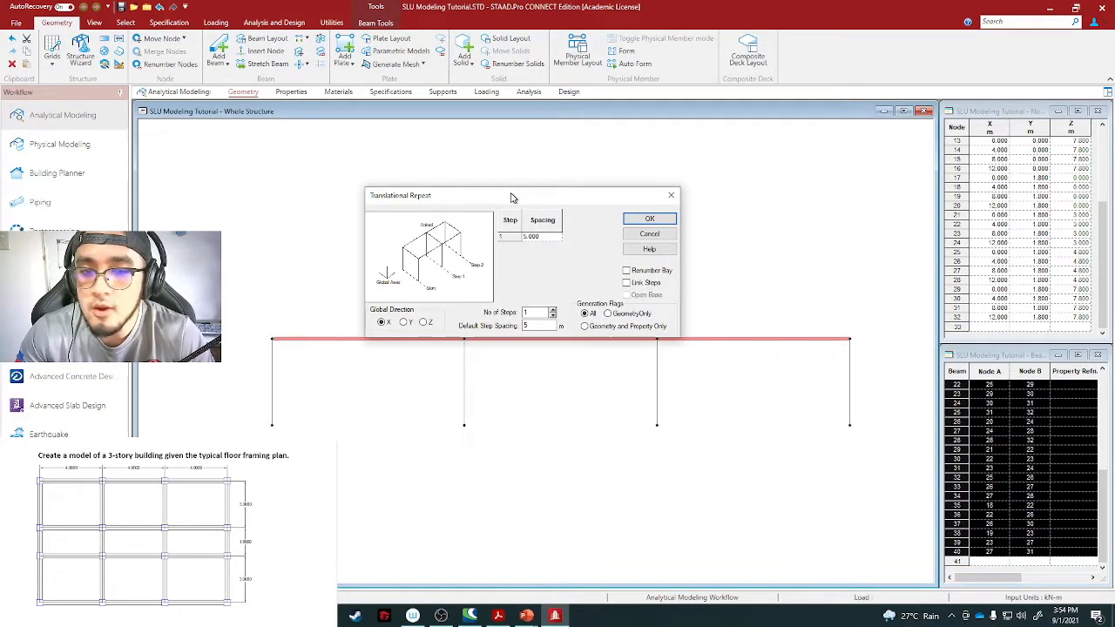
click(405, 323)
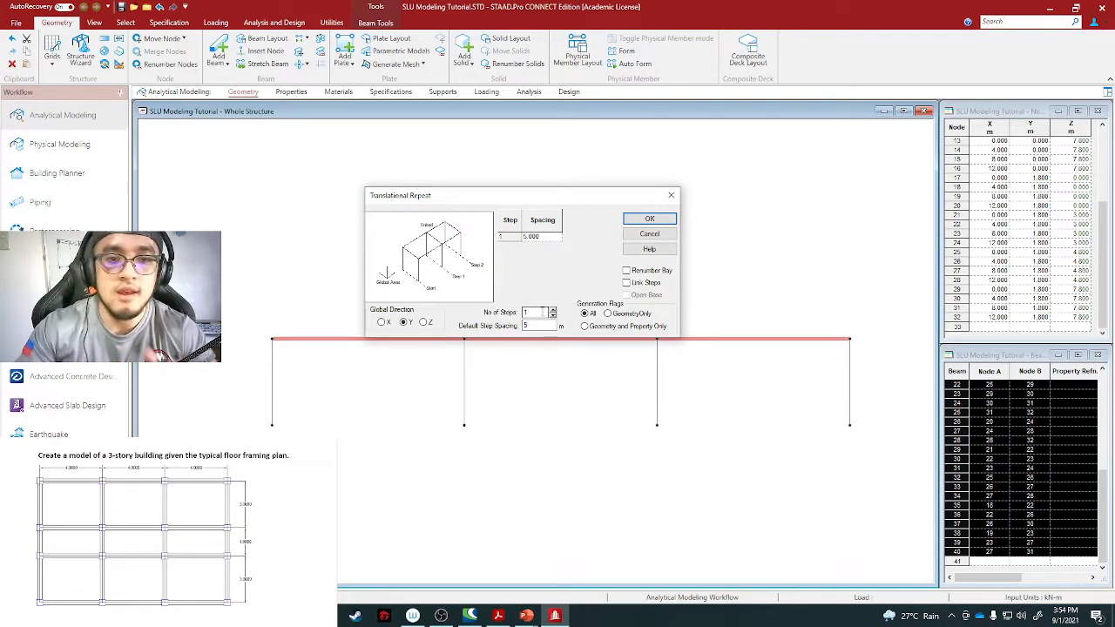
drag(540, 313, 503, 319)
text(3)
double_click(528, 325)
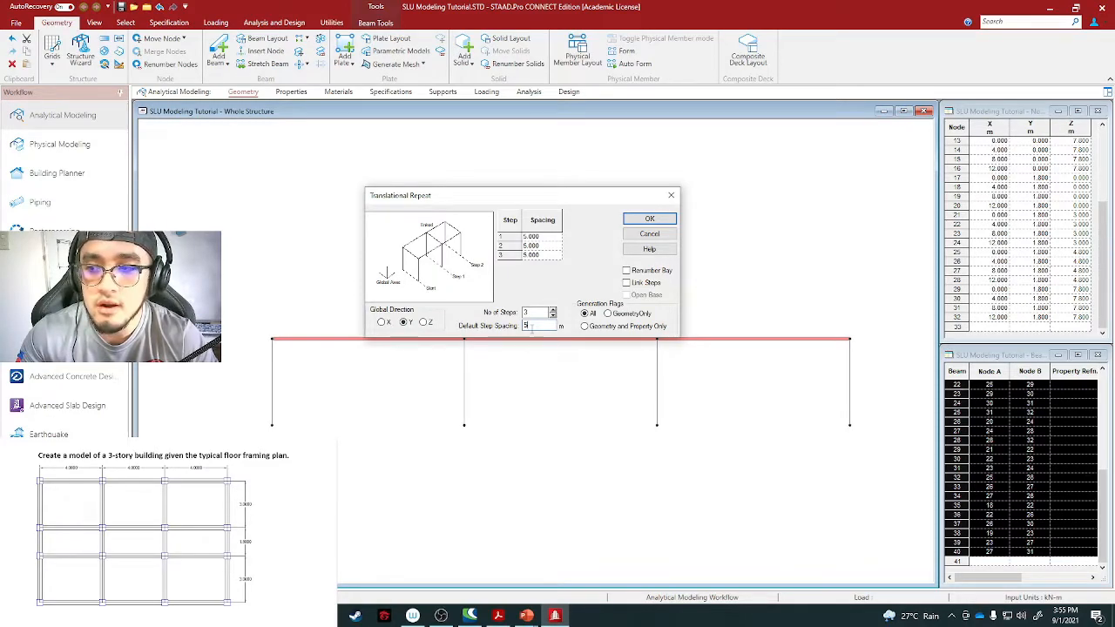
double_click(526, 325)
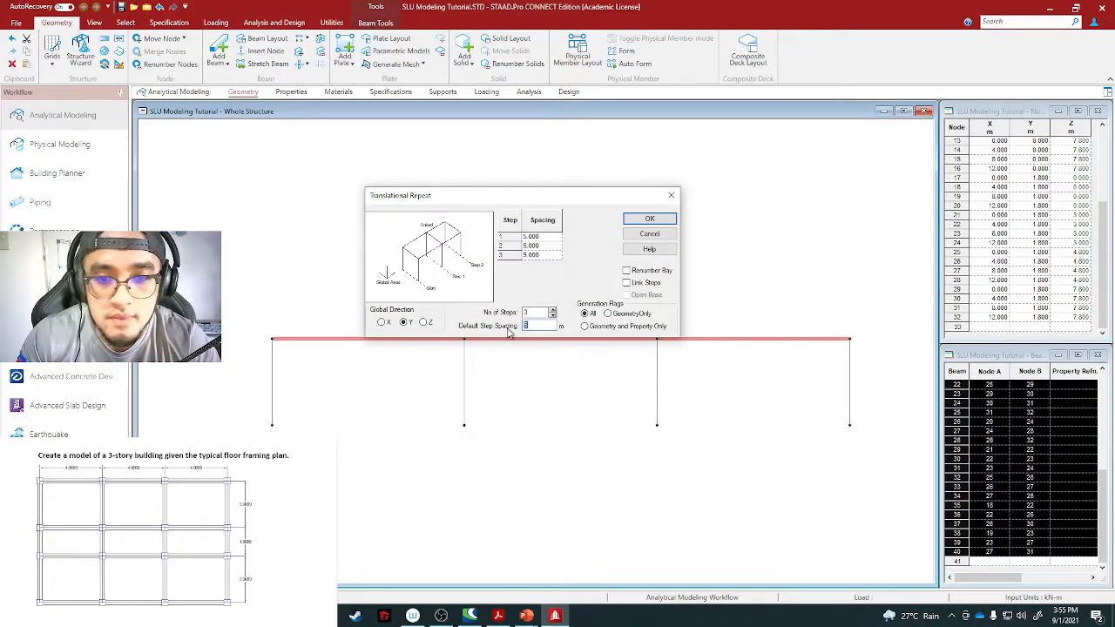
text(3)
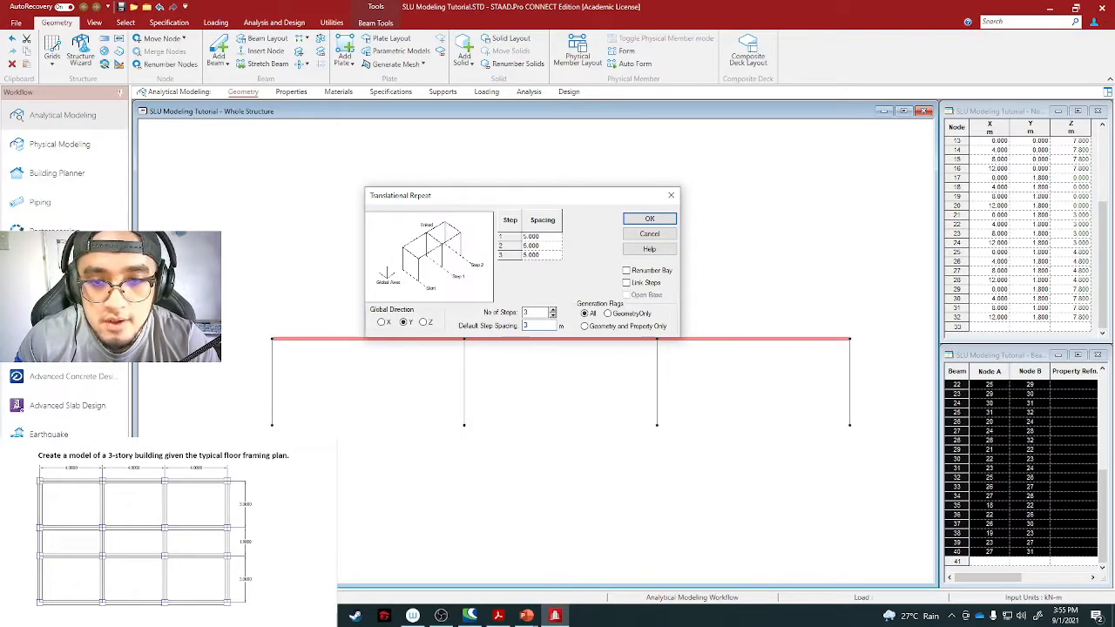
click(539, 312)
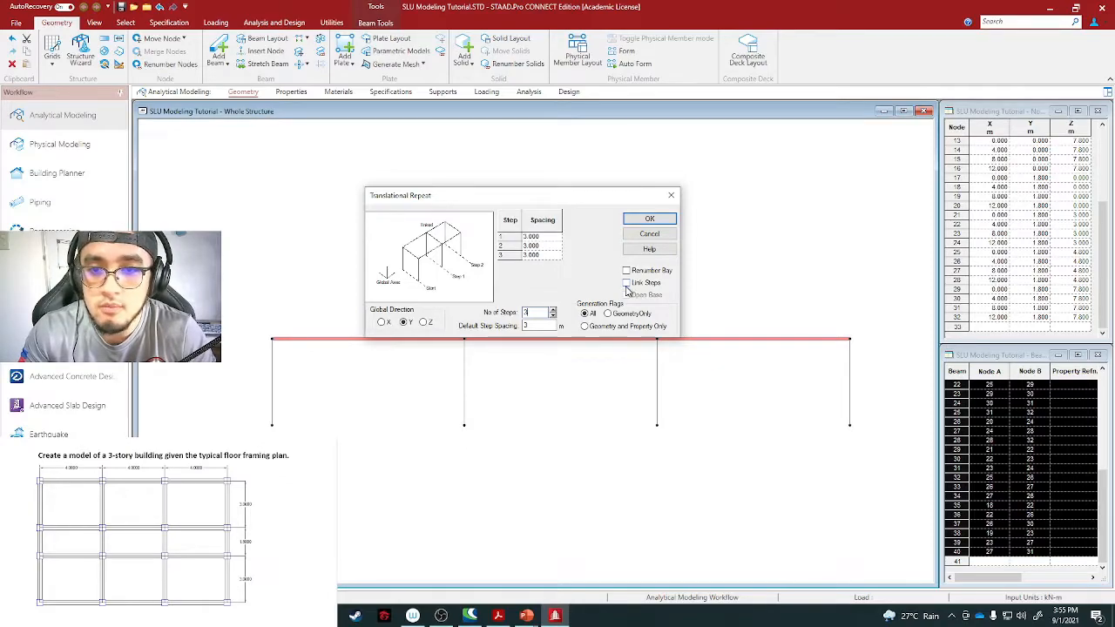
click(625, 284)
click(643, 219)
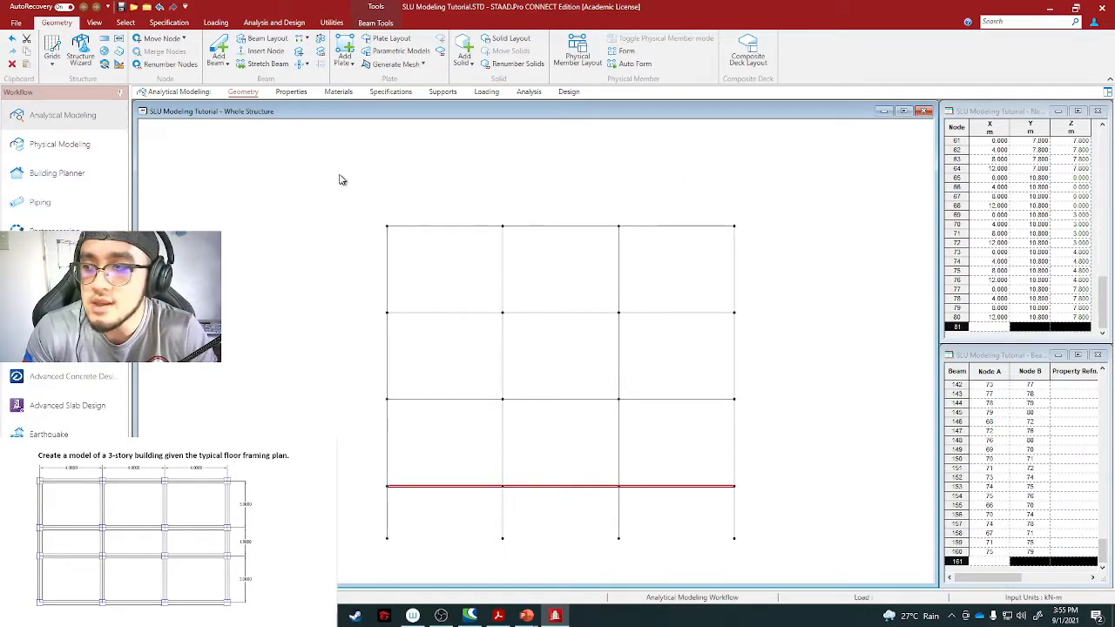
Clear the beam selection and display the whole multi-story frame in the isometric view.
click(346, 220)
drag(281, 154, 667, 503)
click(794, 391)
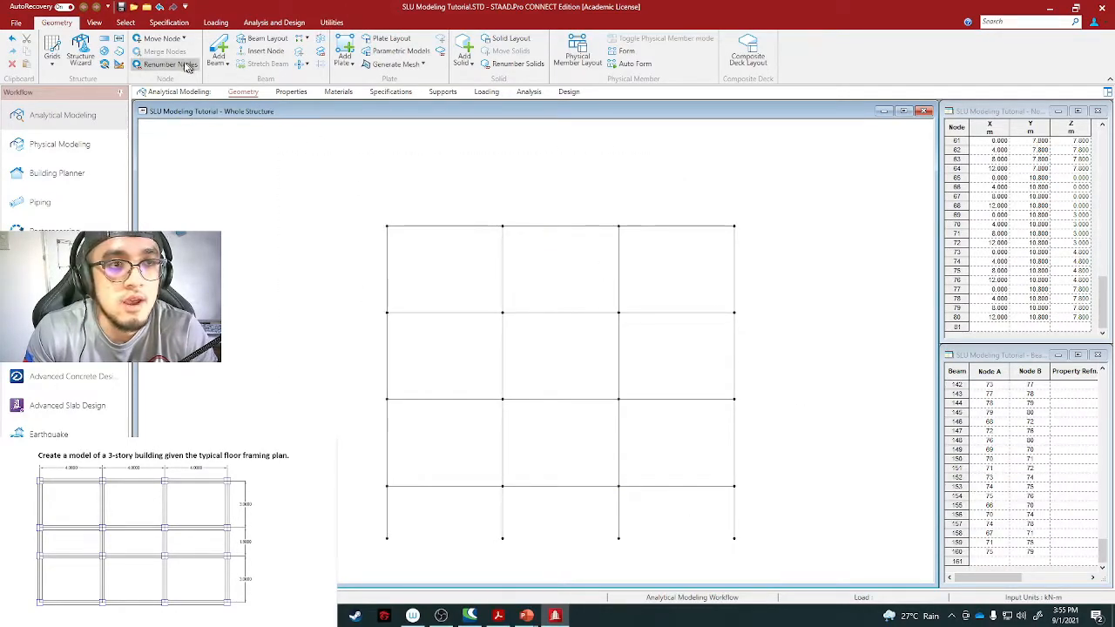
click(95, 24)
click(126, 24)
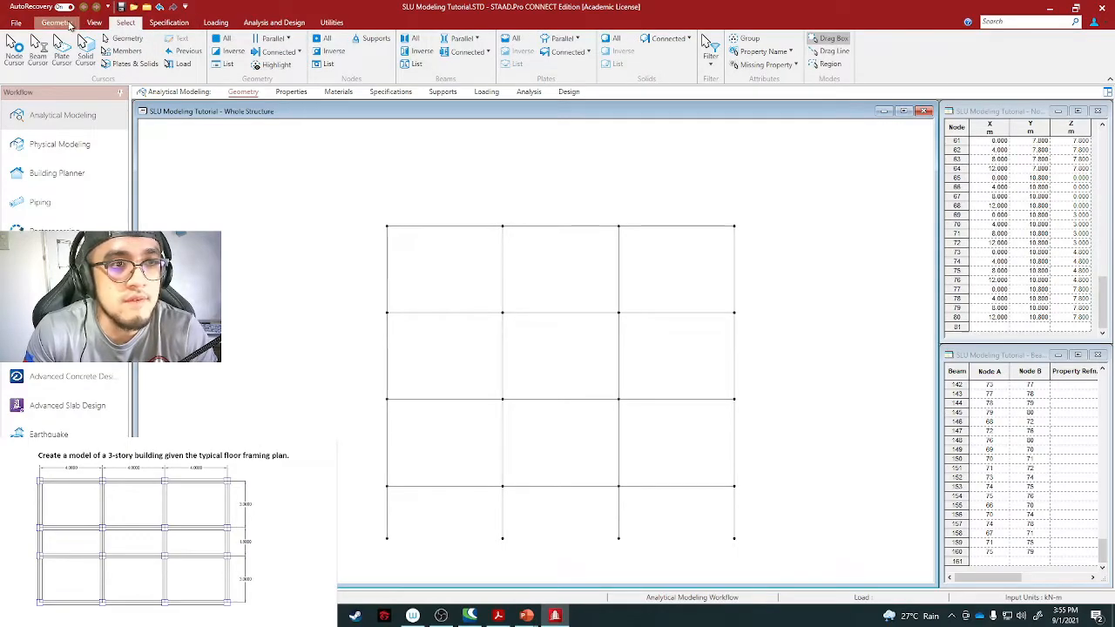
click(56, 22)
click(95, 24)
click(224, 42)
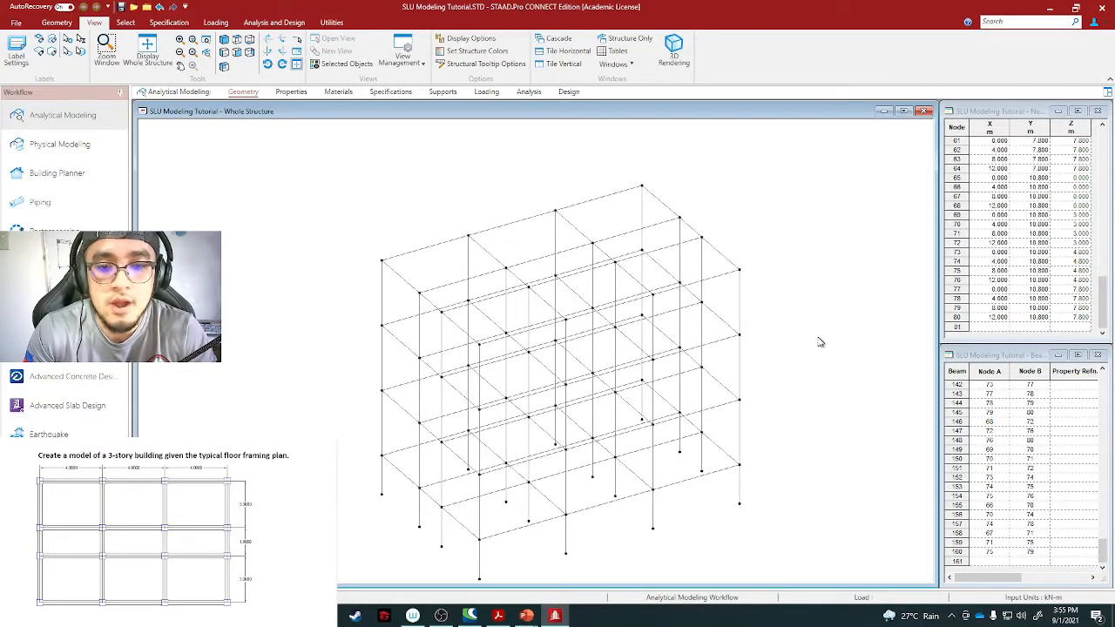
click(56, 23)
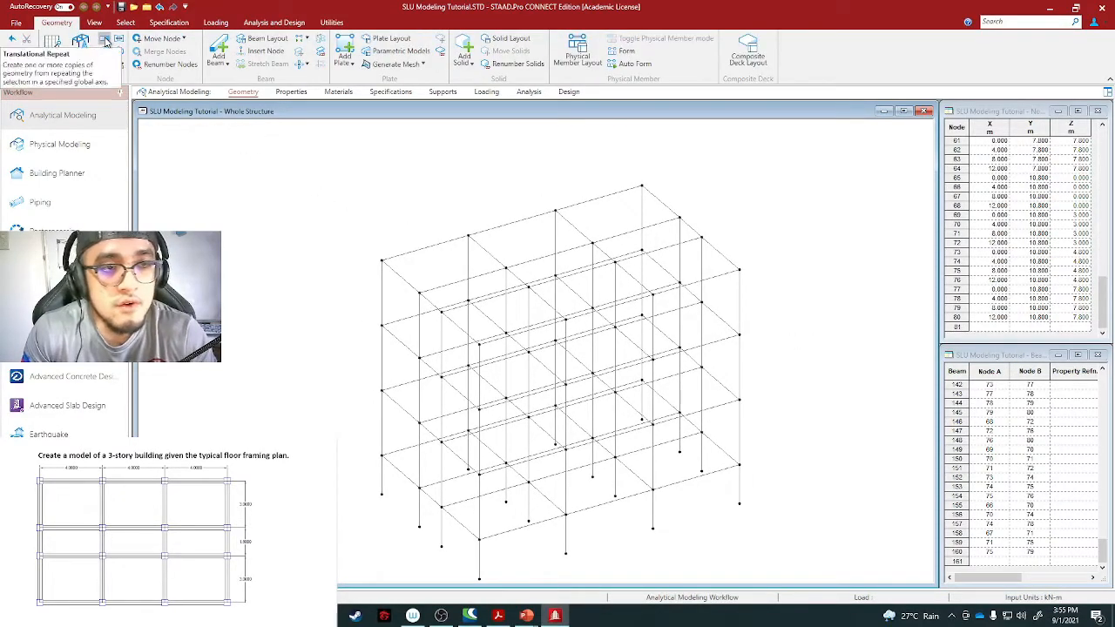
click(105, 41)
drag(562, 279, 278, 133)
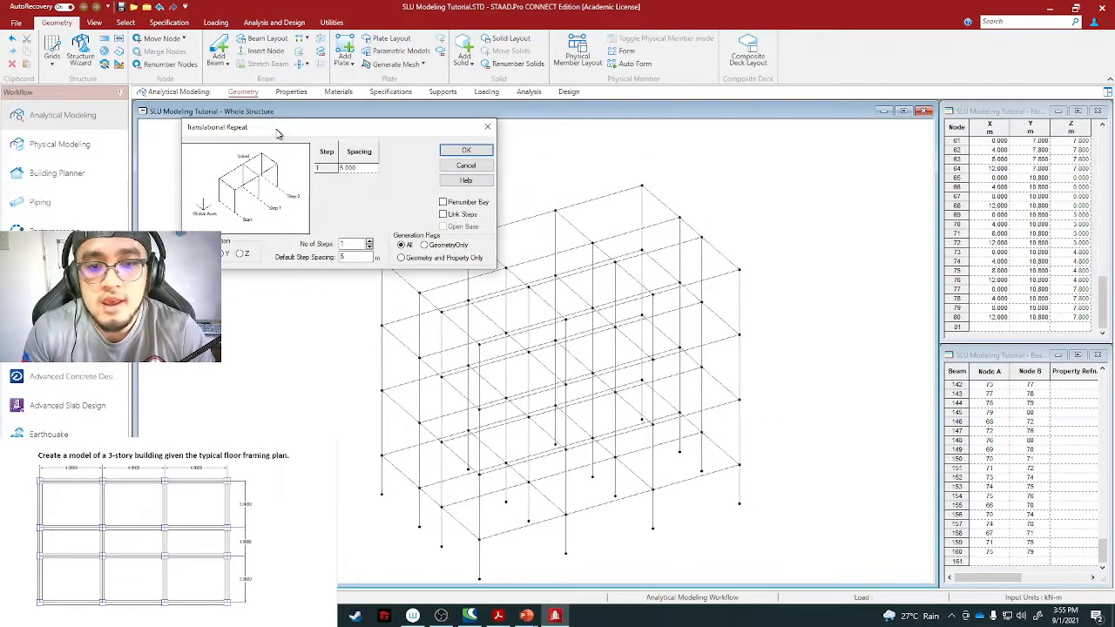
click(444, 214)
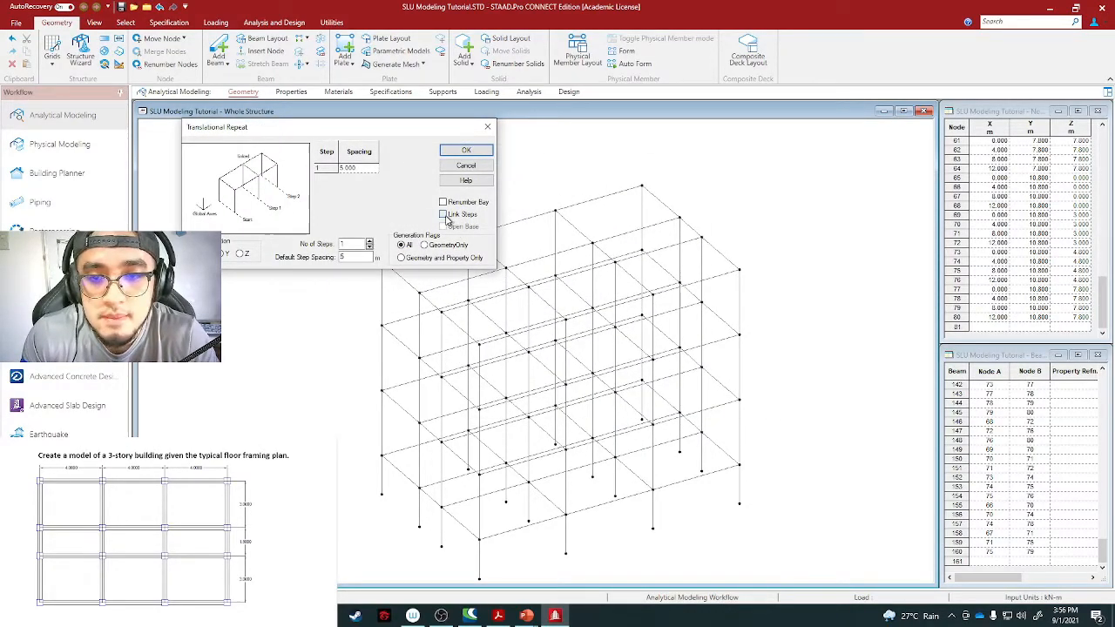
click(444, 214)
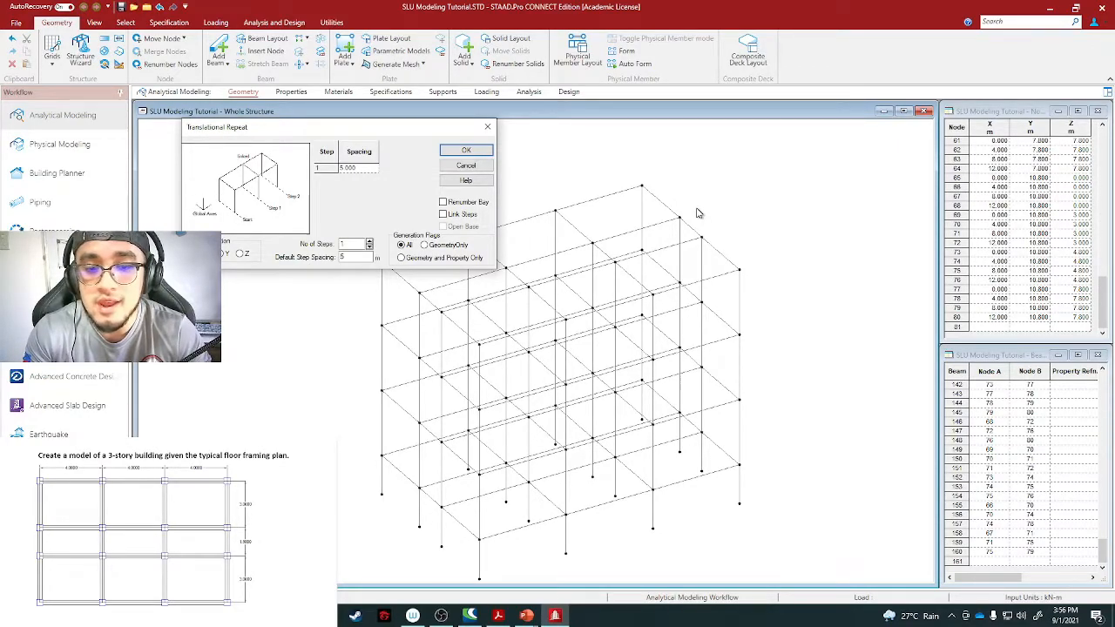
click(829, 331)
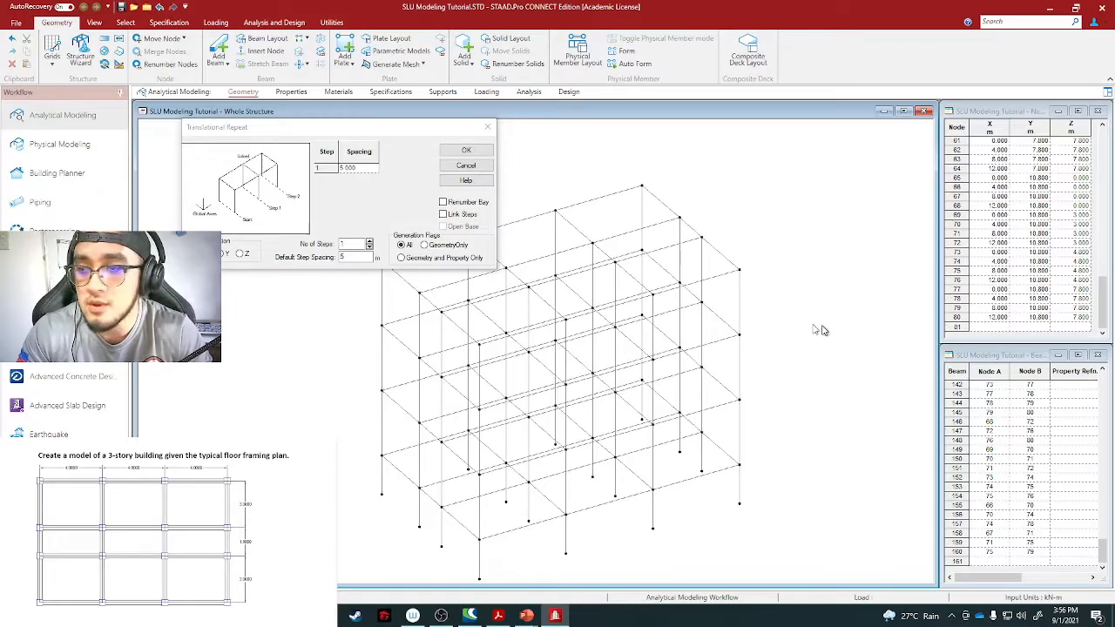
click(466, 150)
Examine the frame's layout in the plan, elevation and isometric views.
click(101, 23)
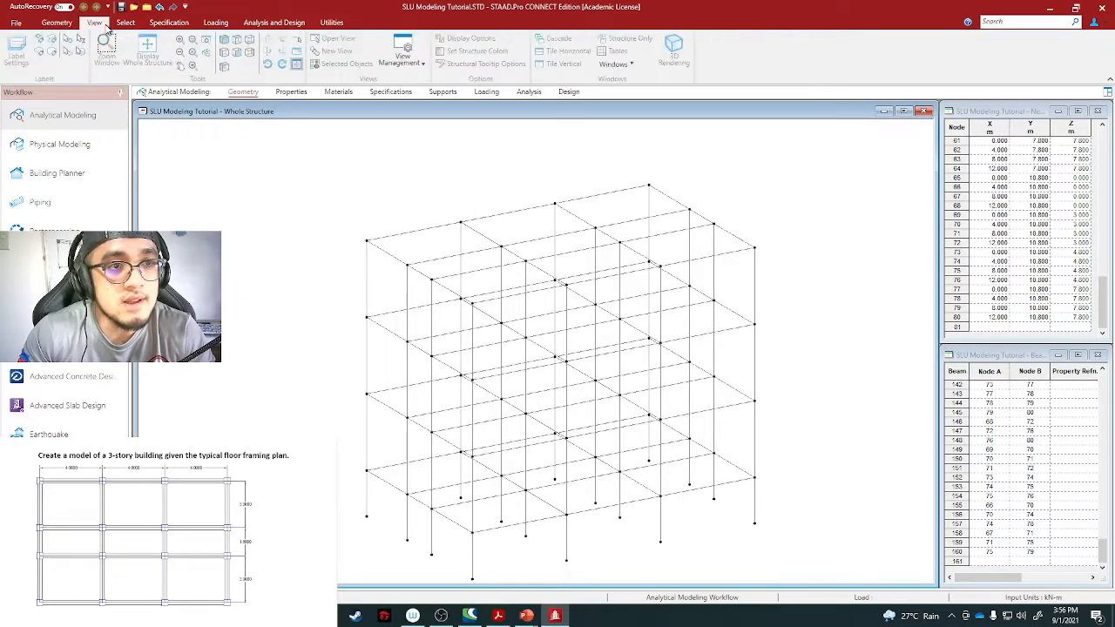
click(251, 40)
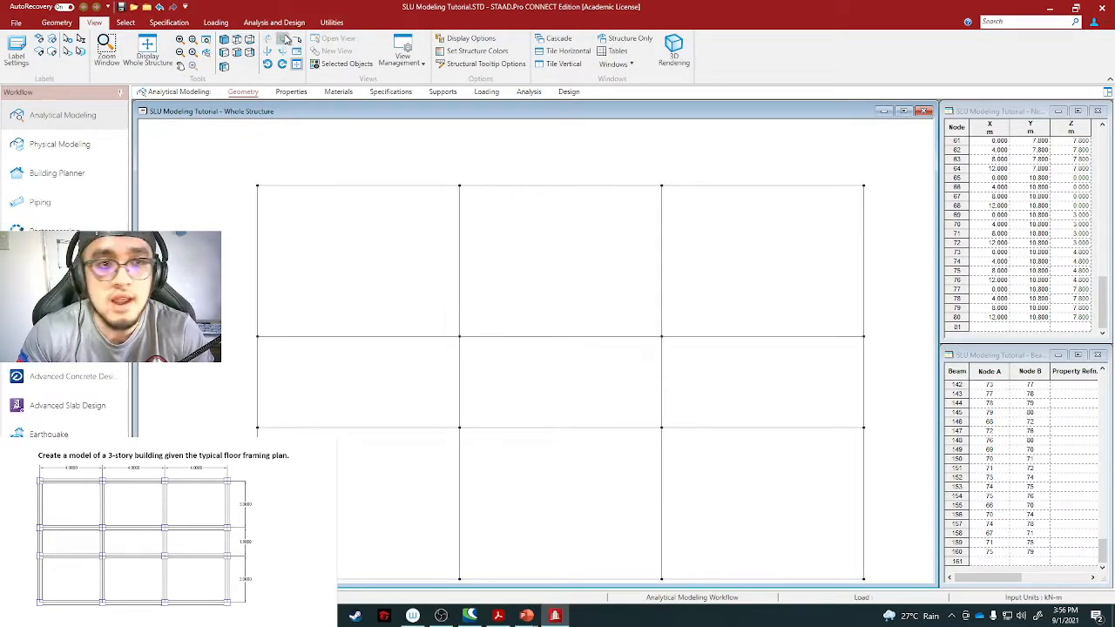
click(249, 41)
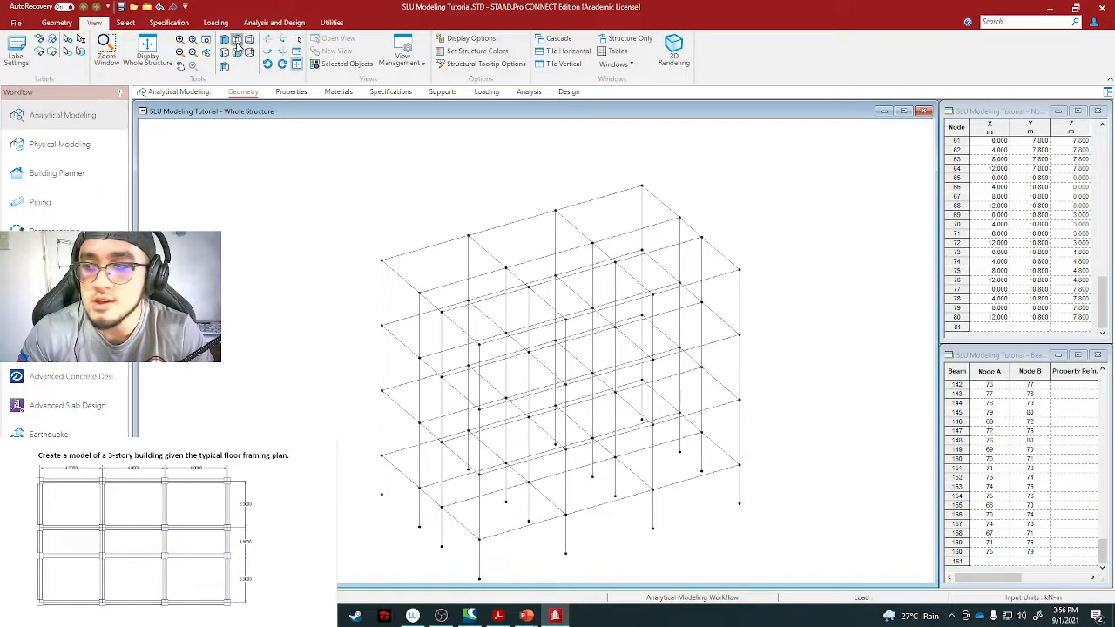
click(236, 41)
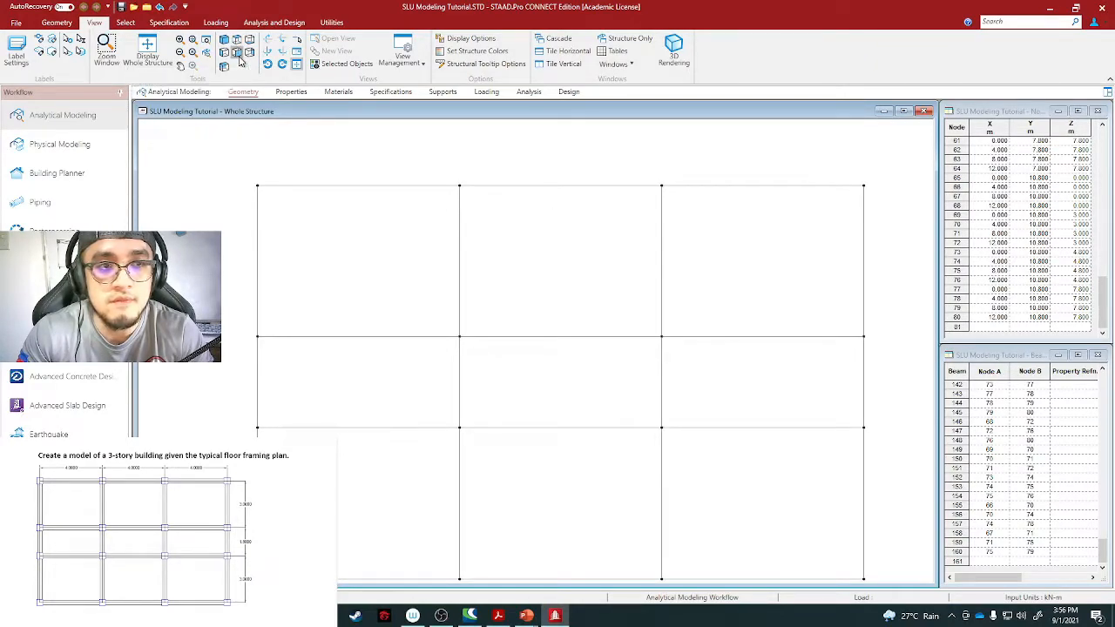
click(225, 54)
click(226, 58)
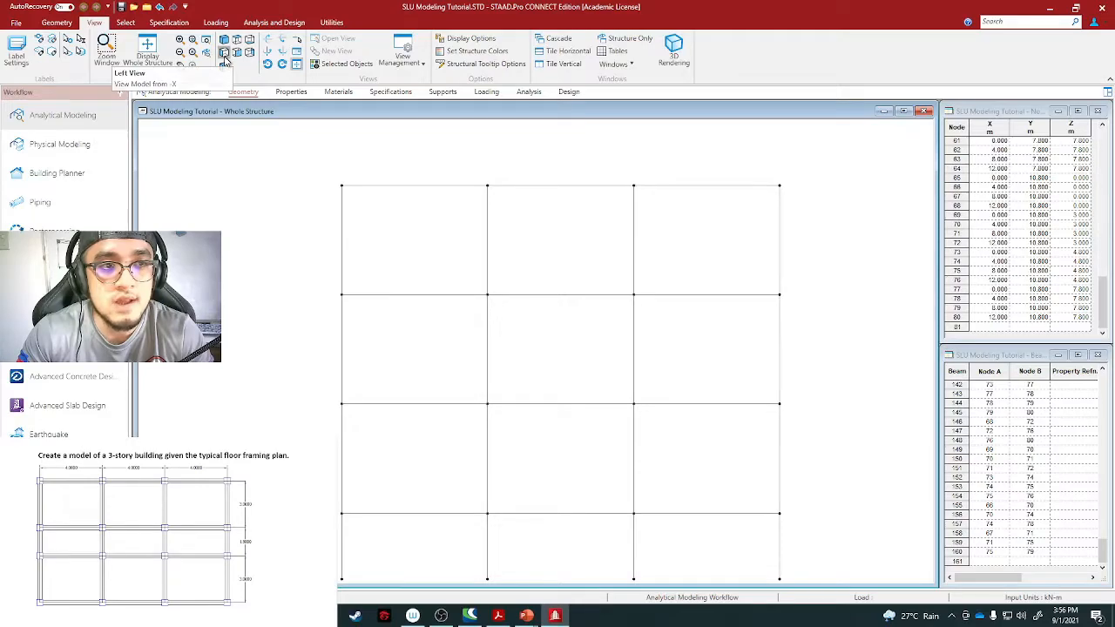
click(226, 41)
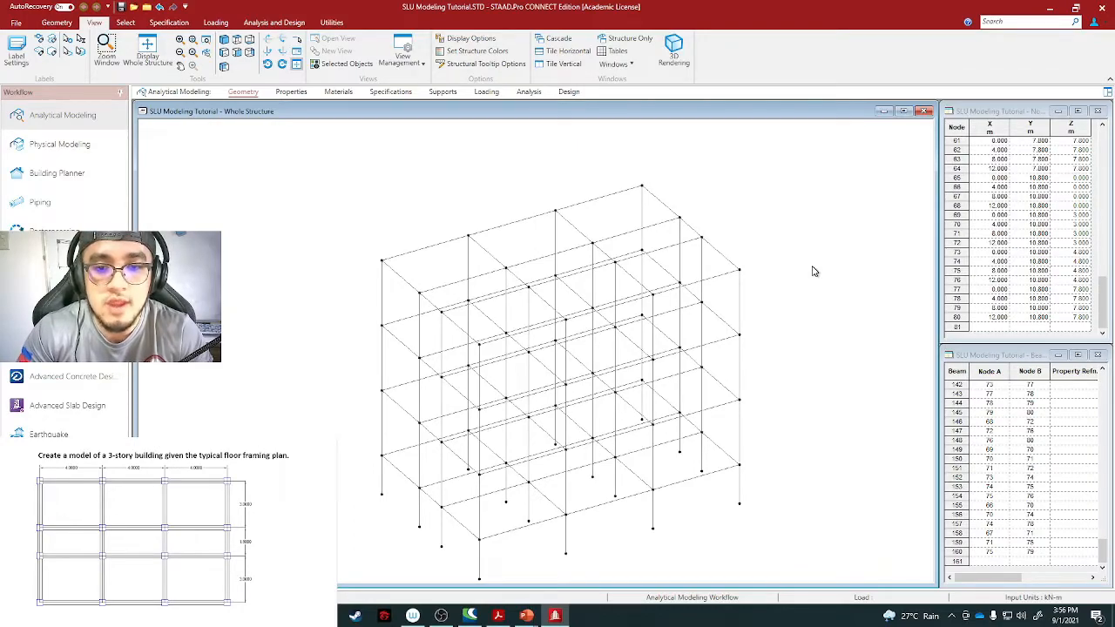
Rotate the model to examine the repeated floor beams and linked columns from several angles.
key(Up)
key(Up)
key(Up)
key(Up)
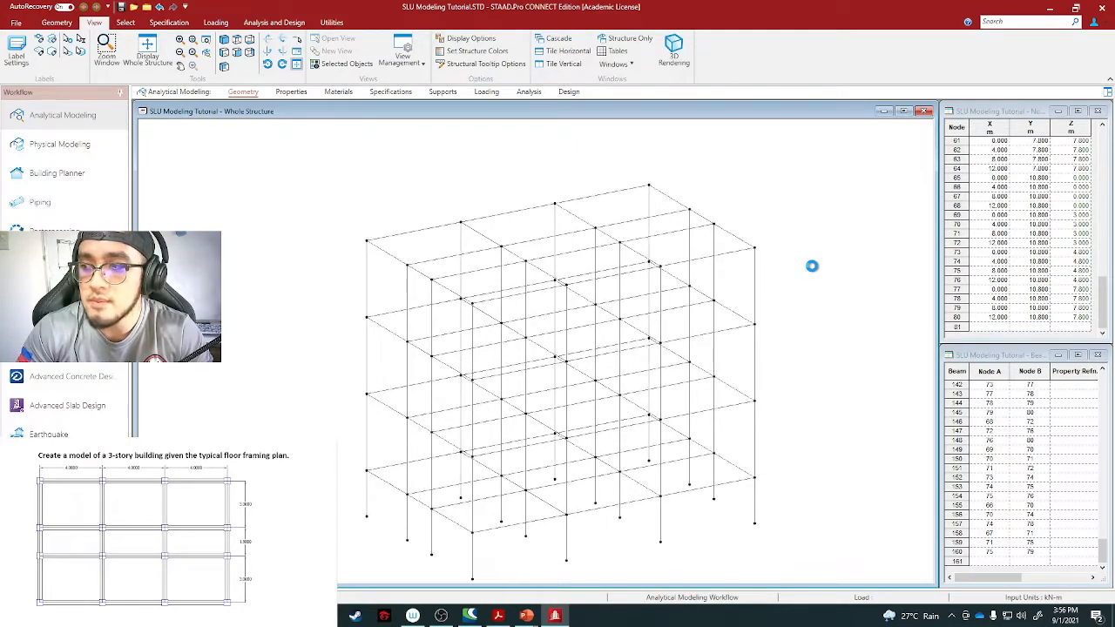
key(Down)
key(Down)
key(Up)
key(Up)
key(Up)
key(Left)
key(Right)
key(Right)
key(Down)
key(Down)
key(Left)
key(Down)
key(Left)
key(Down)
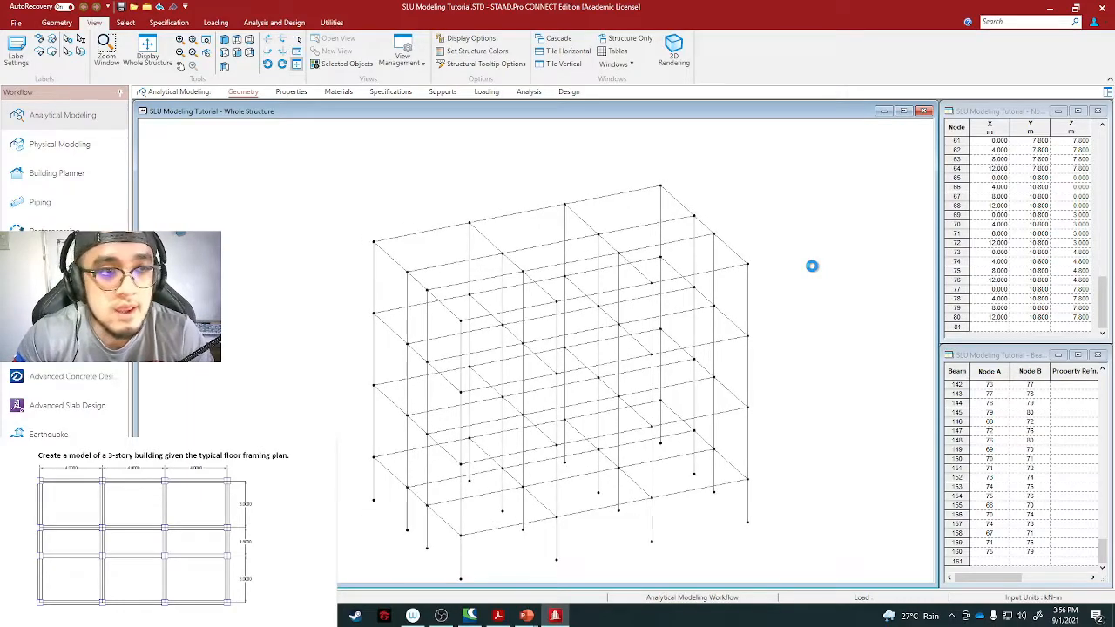
key(Left)
key(Down)
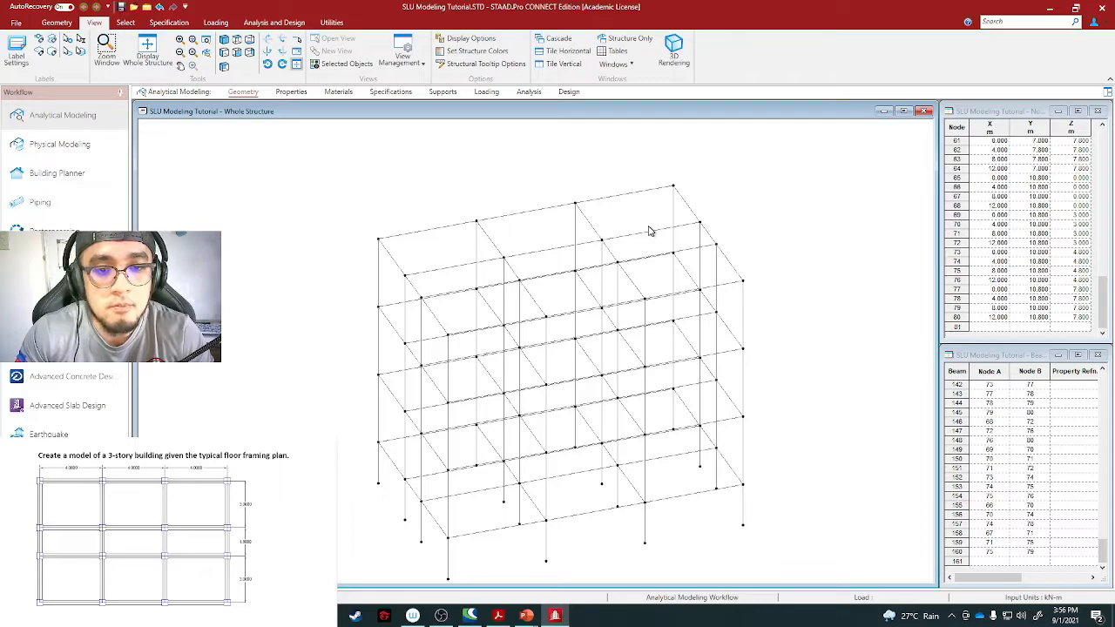
key(Left)
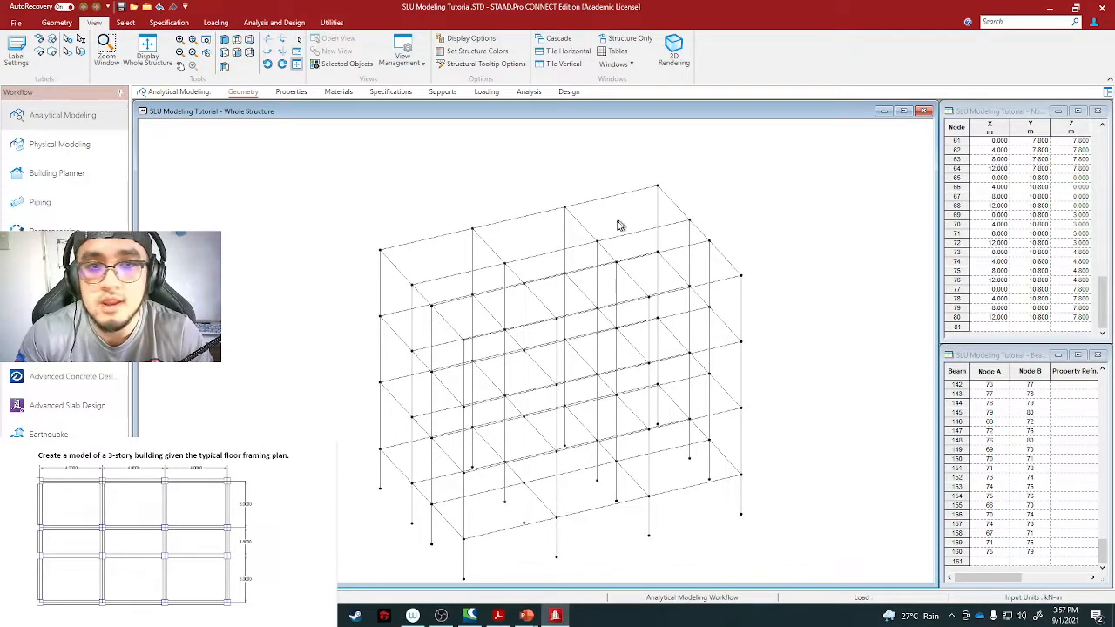